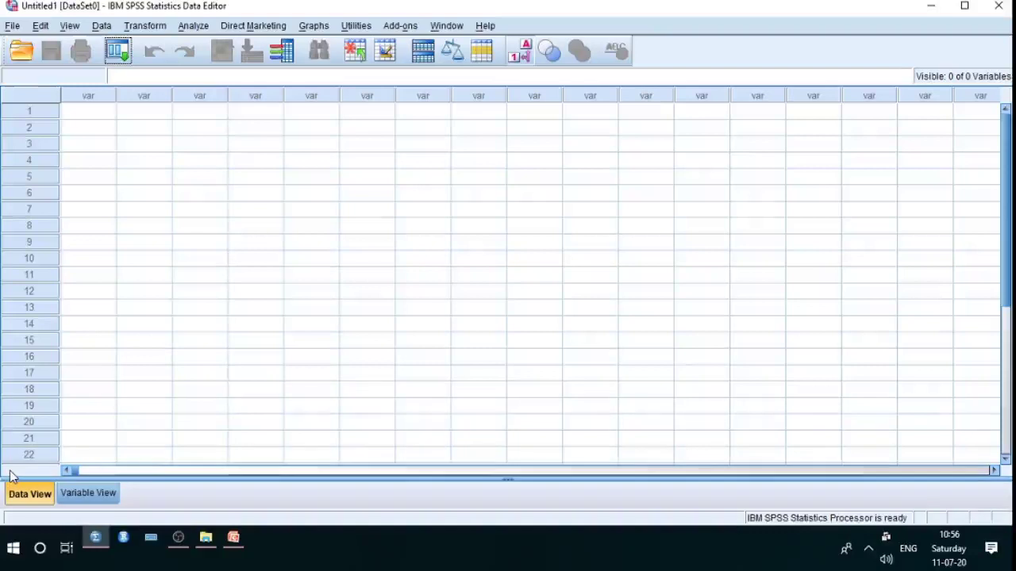
- Define a new variable named Q1 in the first row of the variable definitions
left_click(70, 492)
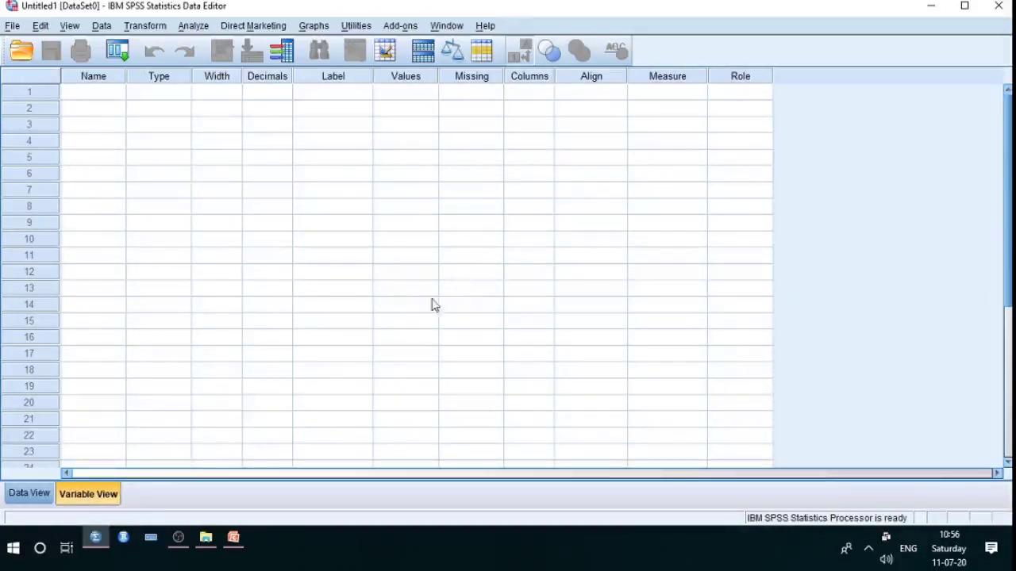
left_click(100, 96)
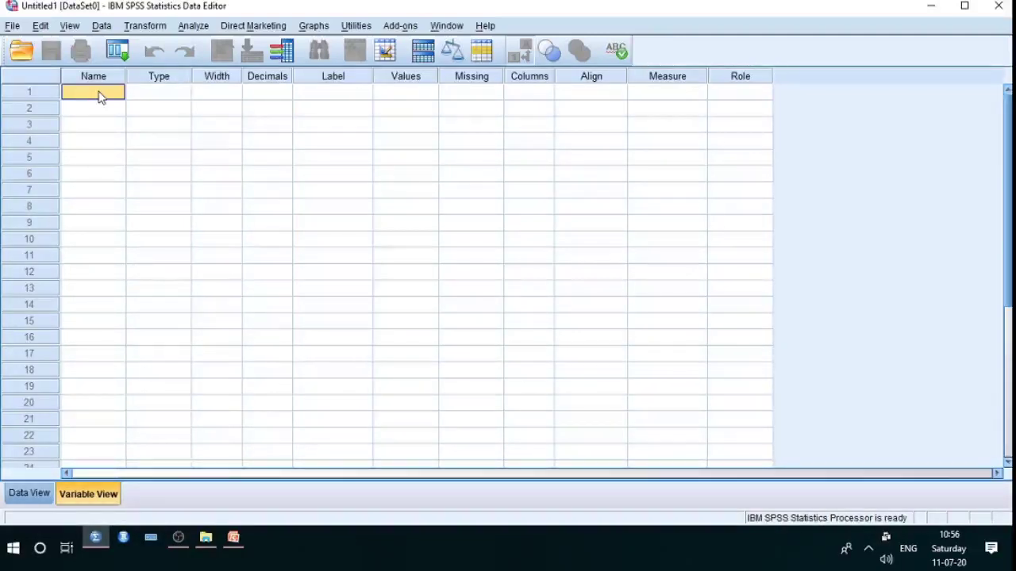
left_click(100, 93)
type("Q1")
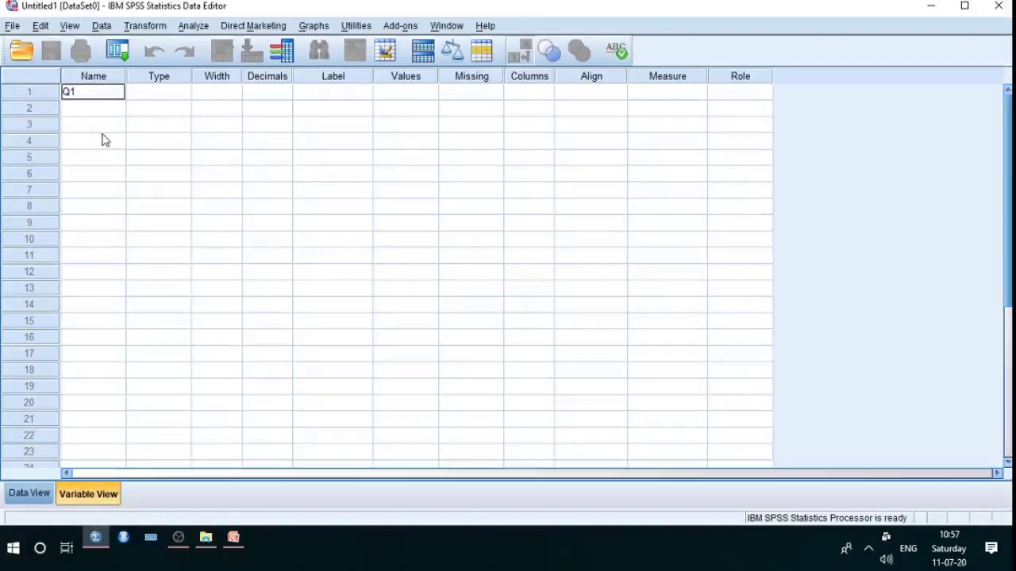
left_click(103, 128)
key("shift+Tab")
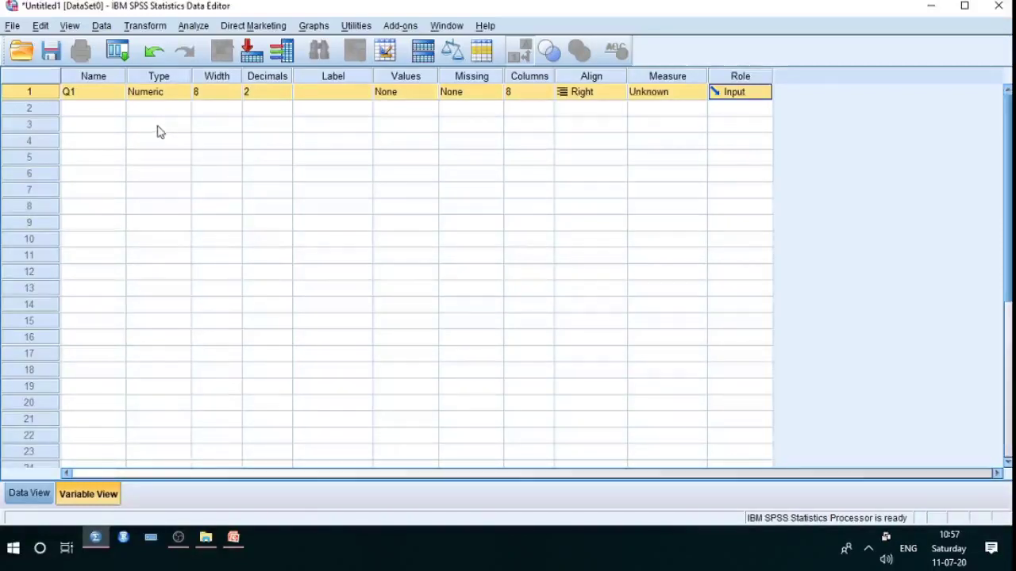
- Give variable Q1 the label "Age"
left_click(319, 96)
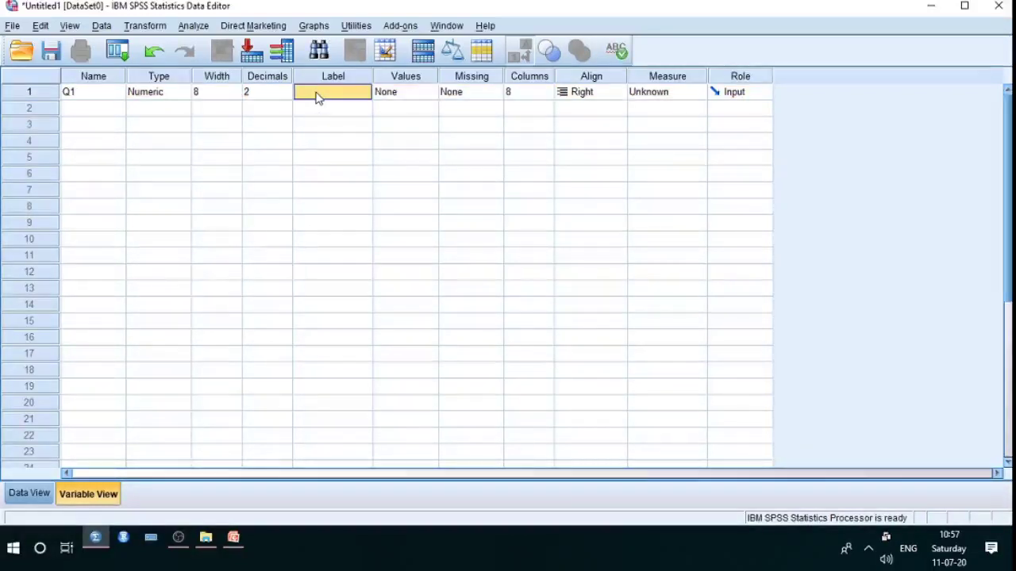
left_click(318, 96)
type("aGE")
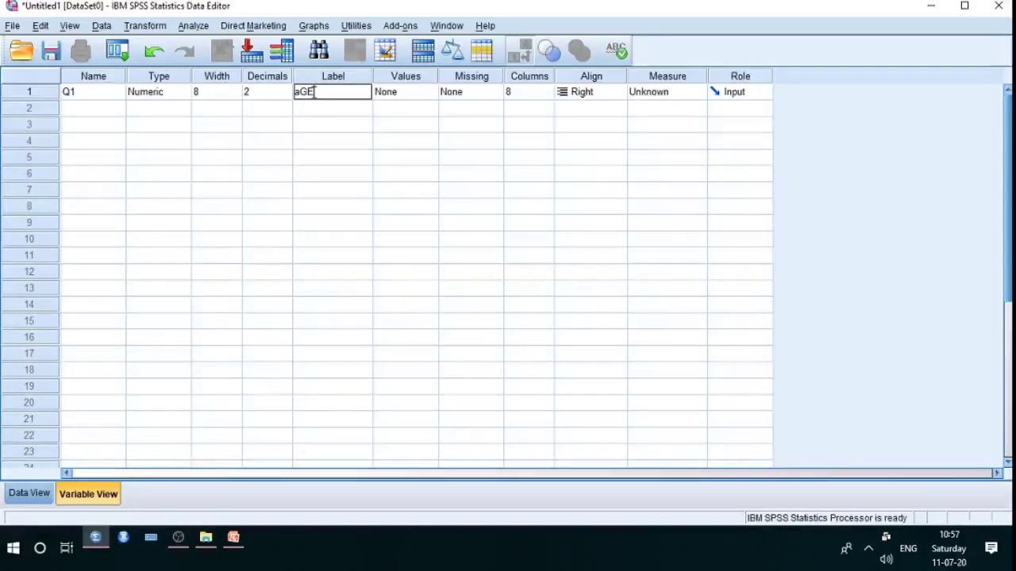
key("BackSpace")
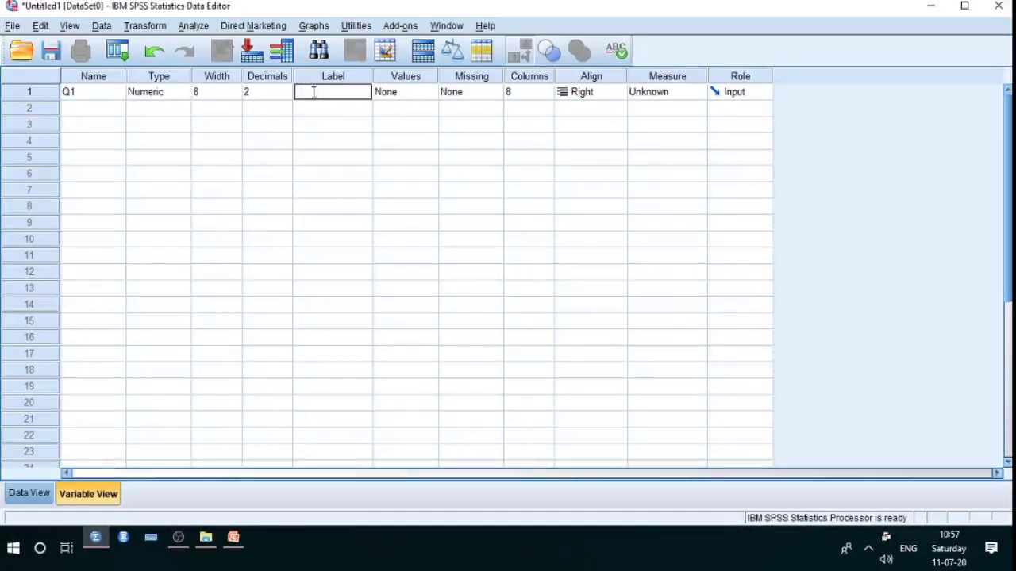
type("A")
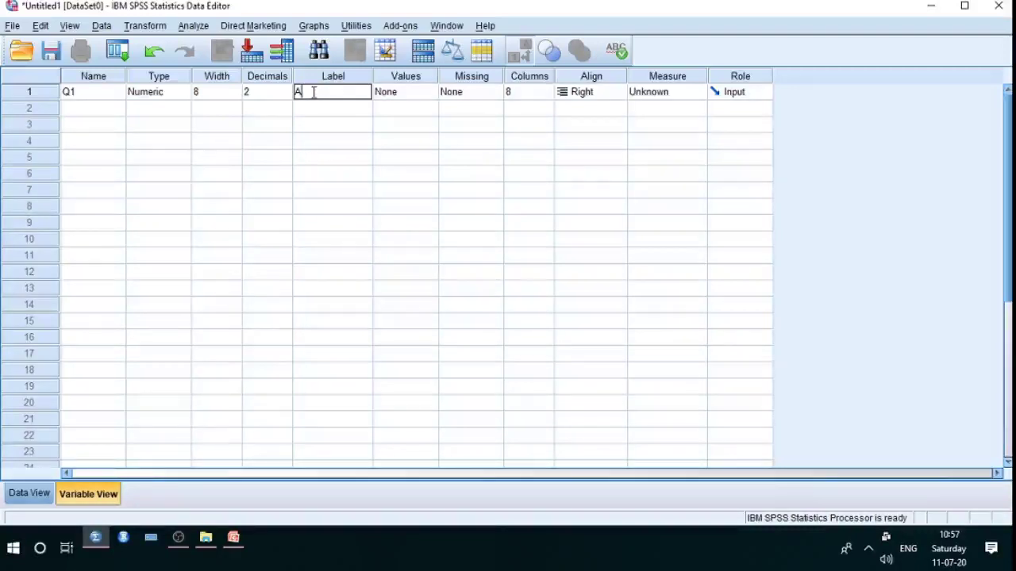
type("ge")
left_click(299, 161)
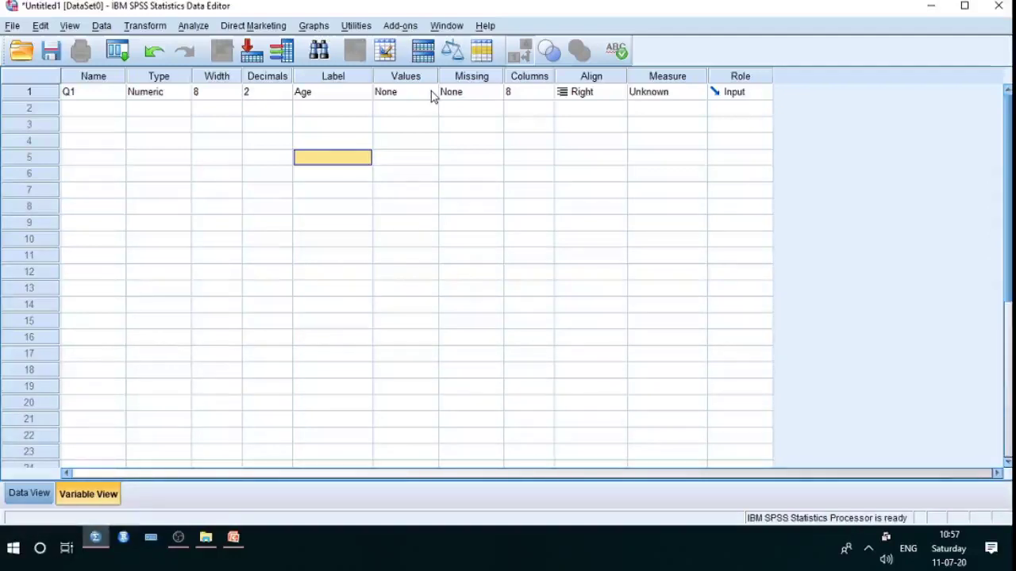
left_click(430, 96)
left_click(431, 95)
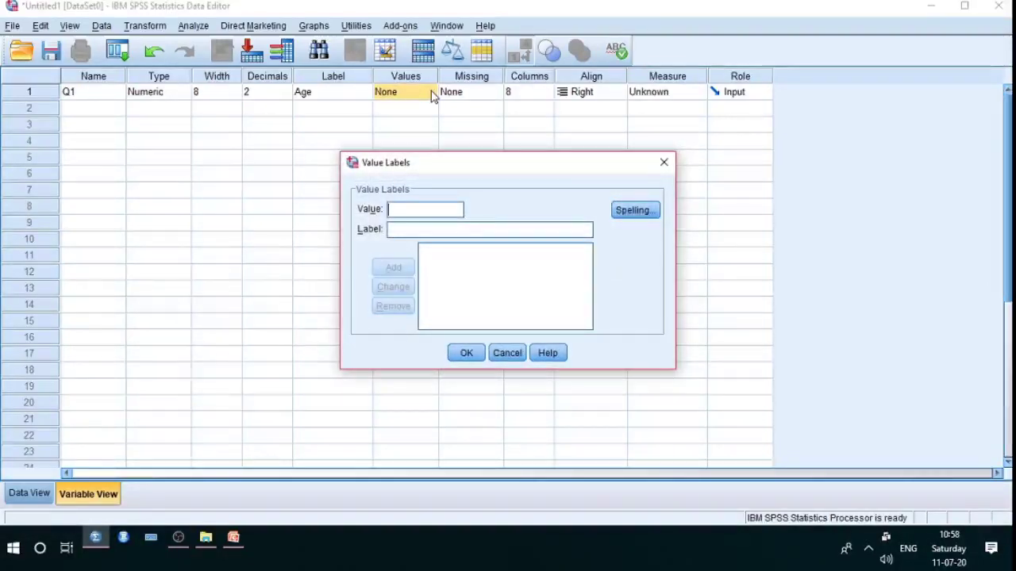
left_click(661, 165)
left_click(414, 113)
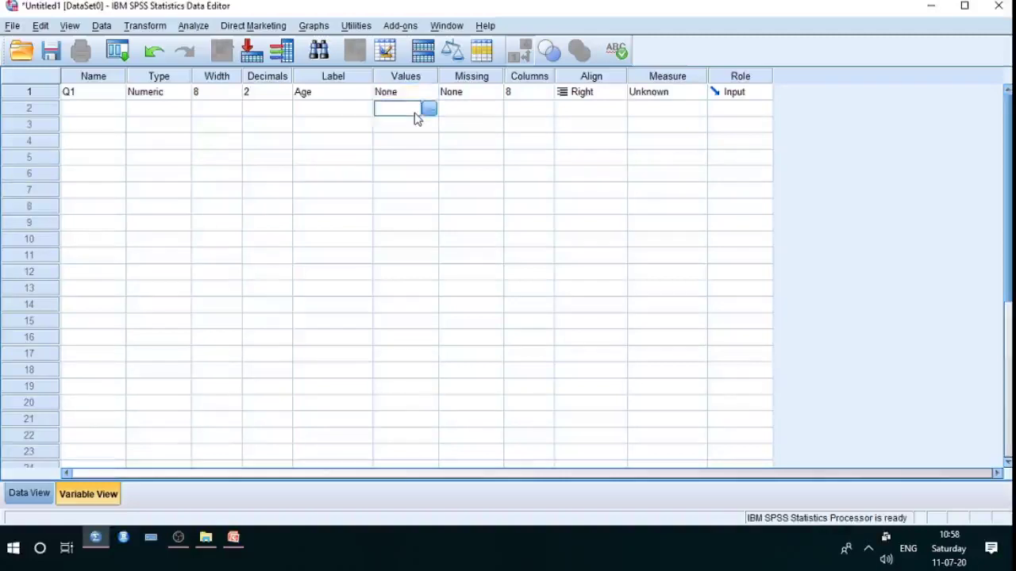
- Start the value labels for Q1 by adding value 1 with the label "Below 30"
left_click(418, 96)
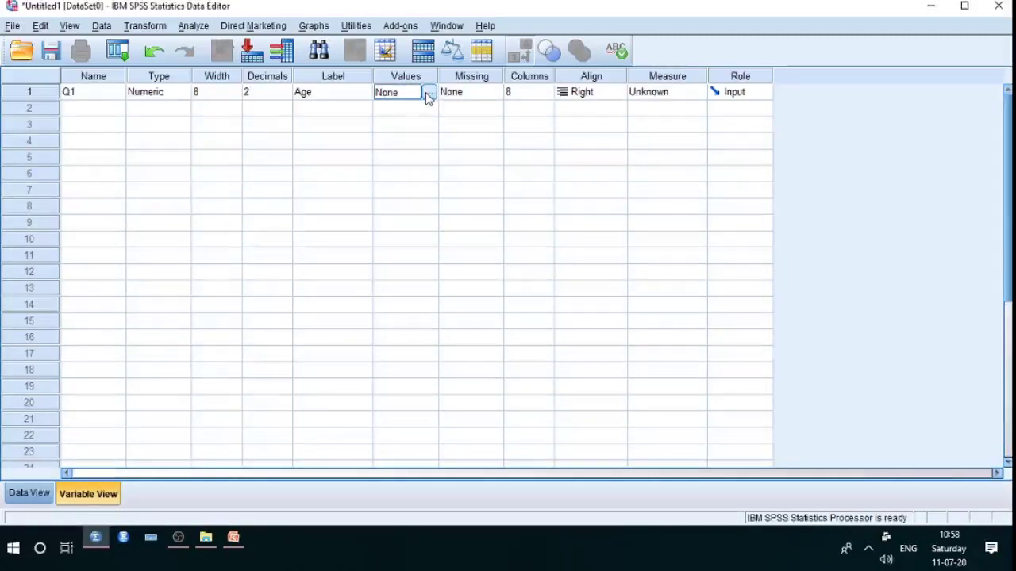
left_click(428, 96)
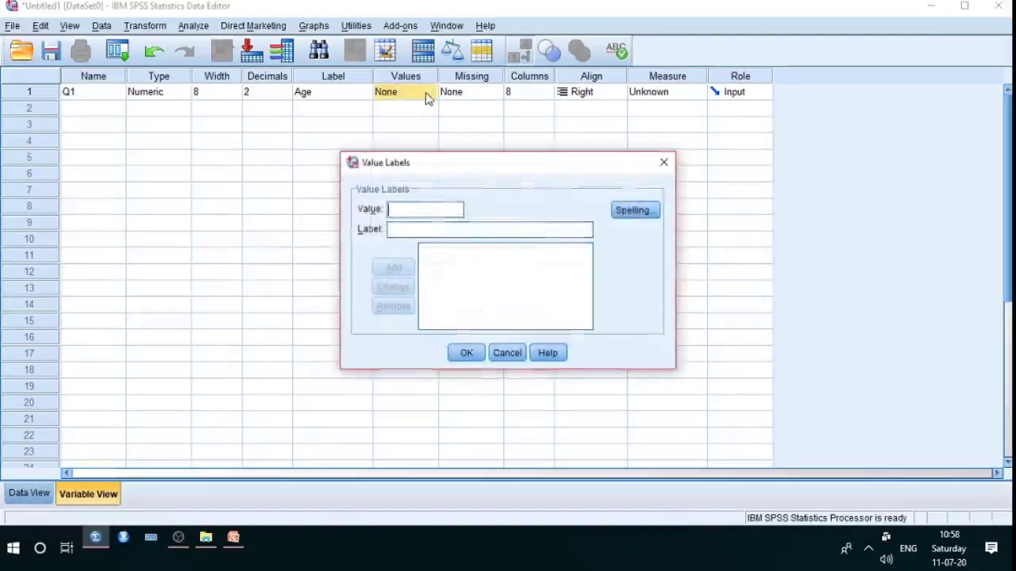
type("1")
left_click(393, 228)
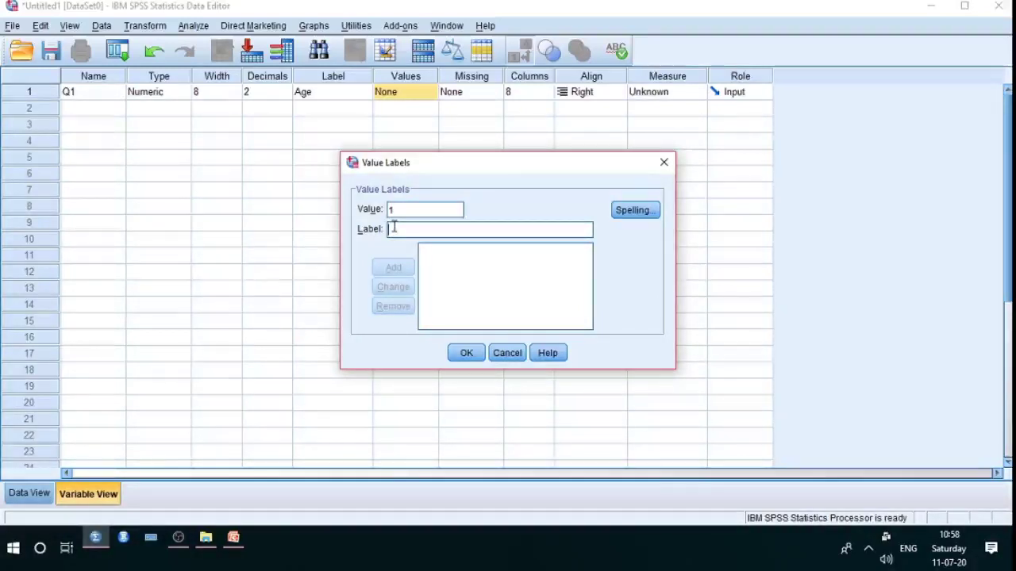
type("Below")
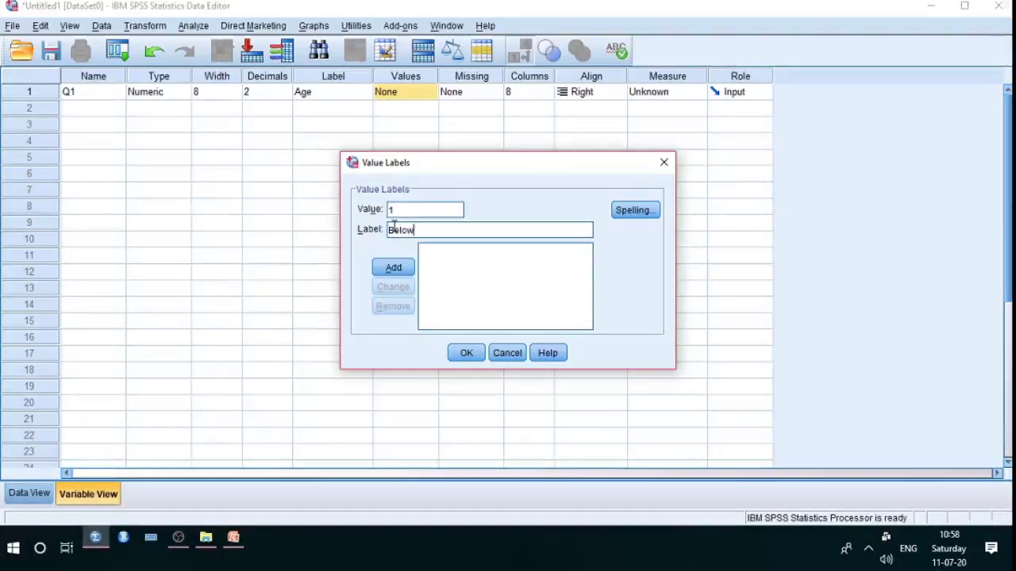
type(" 30")
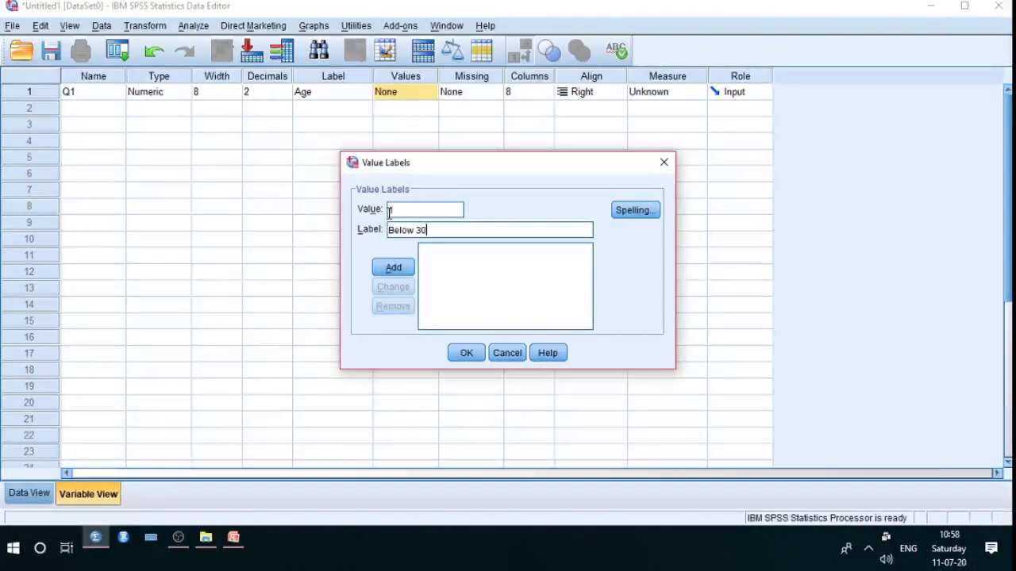
left_click(394, 269)
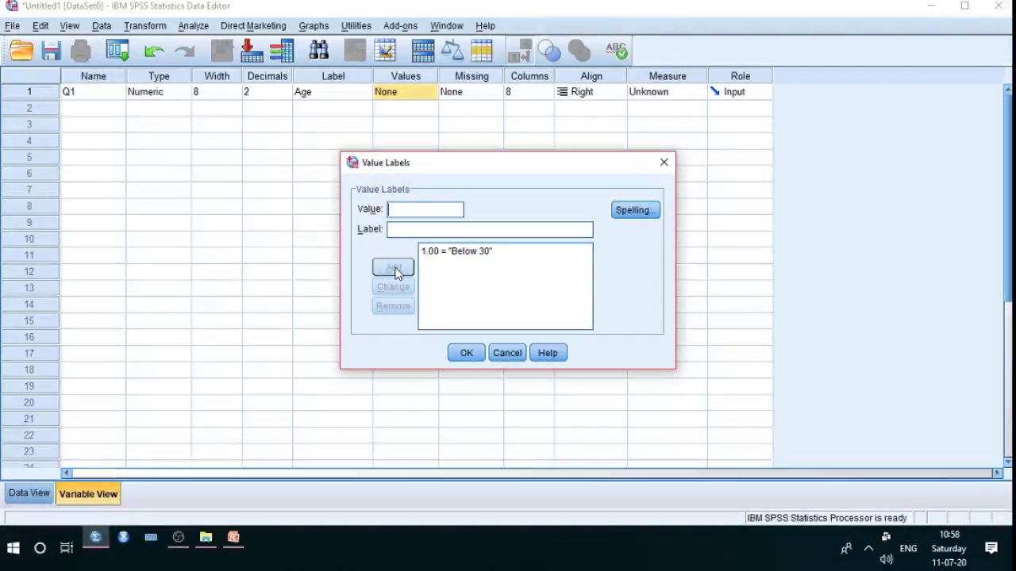
- Add value 2 with the label "30-45" to Q1's value labels
left_click(400, 211)
type("2")
left_click(400, 228)
type("30-45")
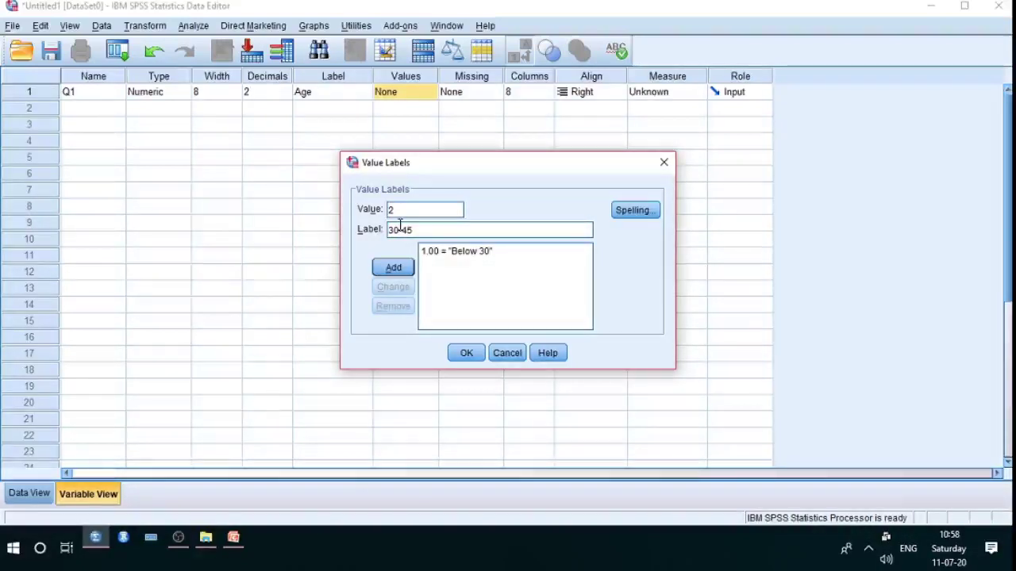
left_click(391, 270)
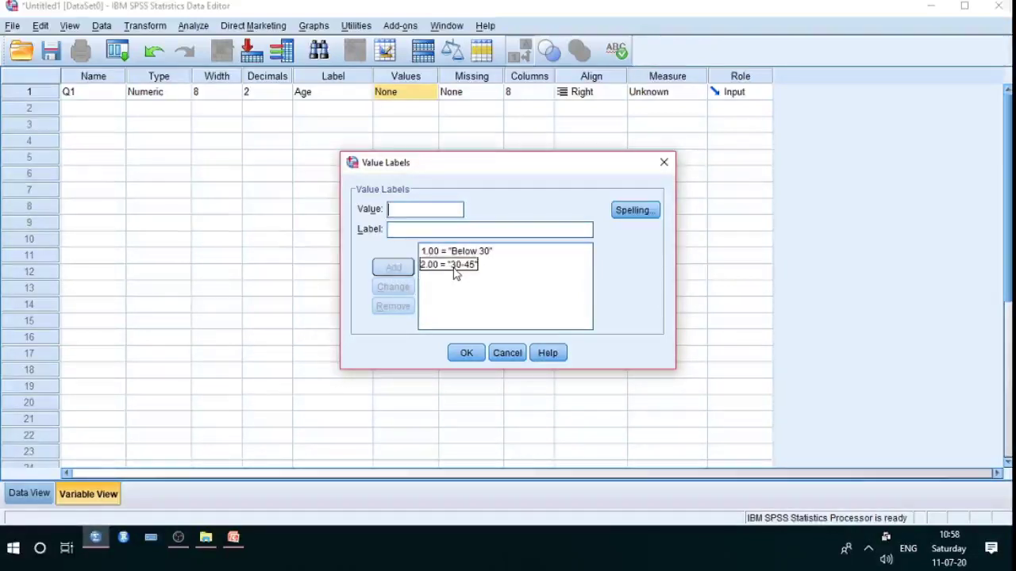
- Add value 3 with the label "45-60" to Q1's value labels
left_click(407, 208)
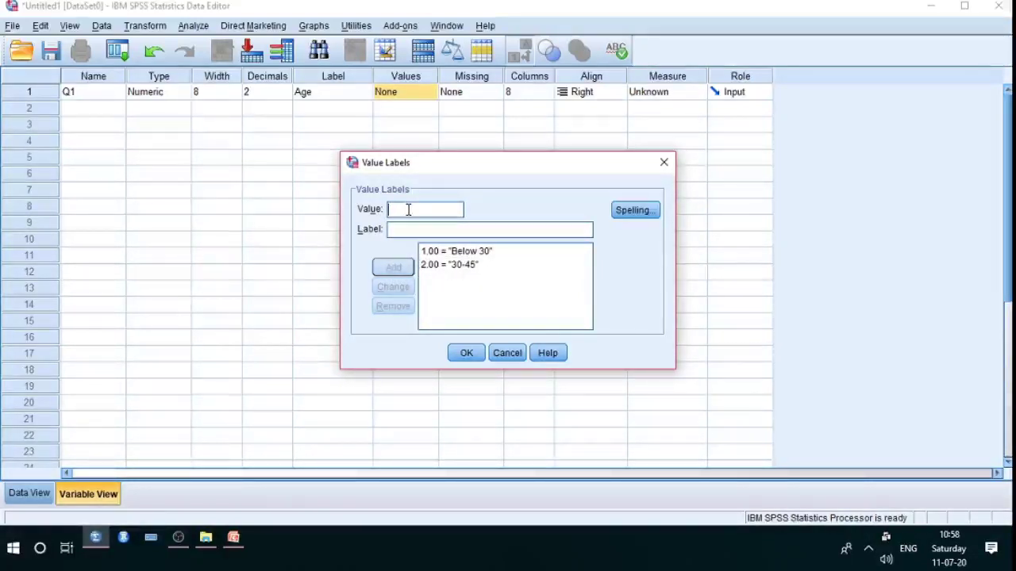
type("3")
left_click(401, 229)
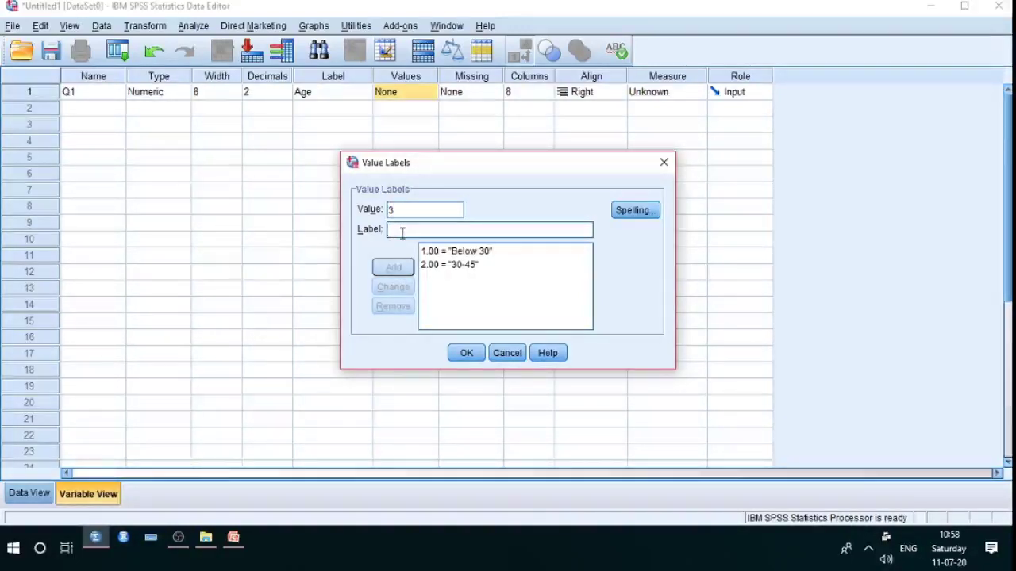
type("4")
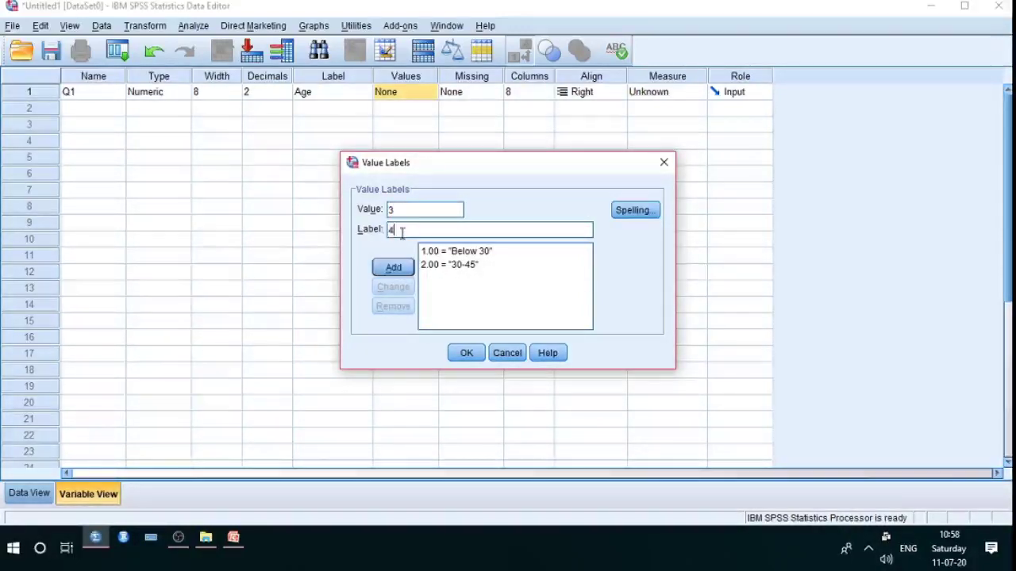
type("5+60")
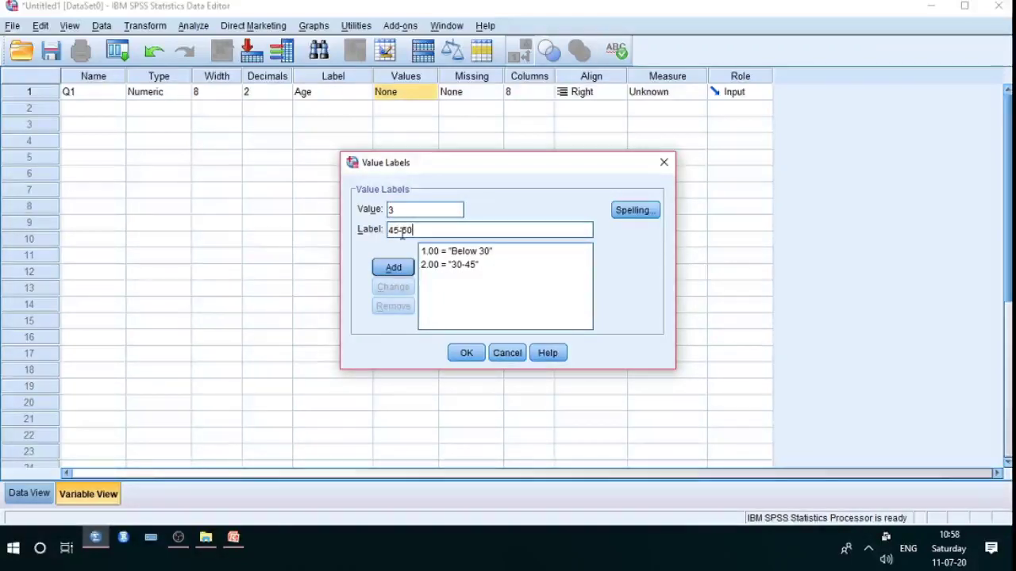
left_click(392, 270)
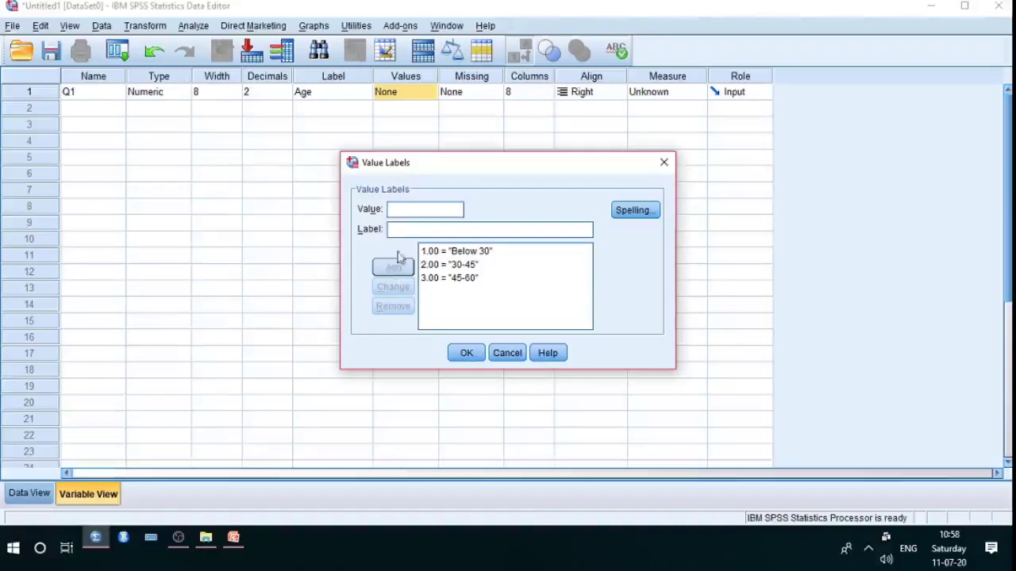
- Add value 4 with the label "Above 60" and apply the value labels to Q1
type("4")
left_click(402, 228)
type("Abov")
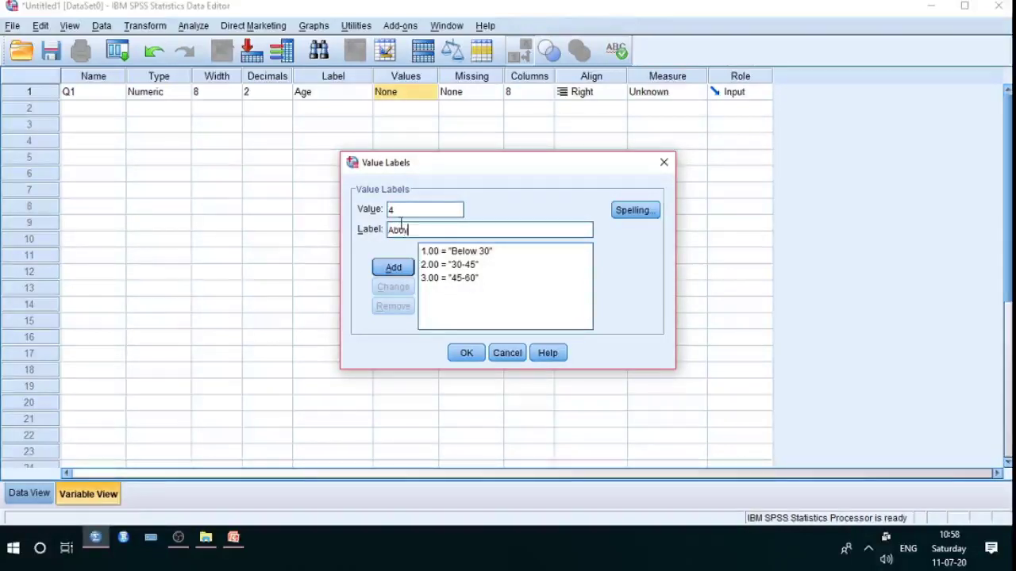
type("e 60")
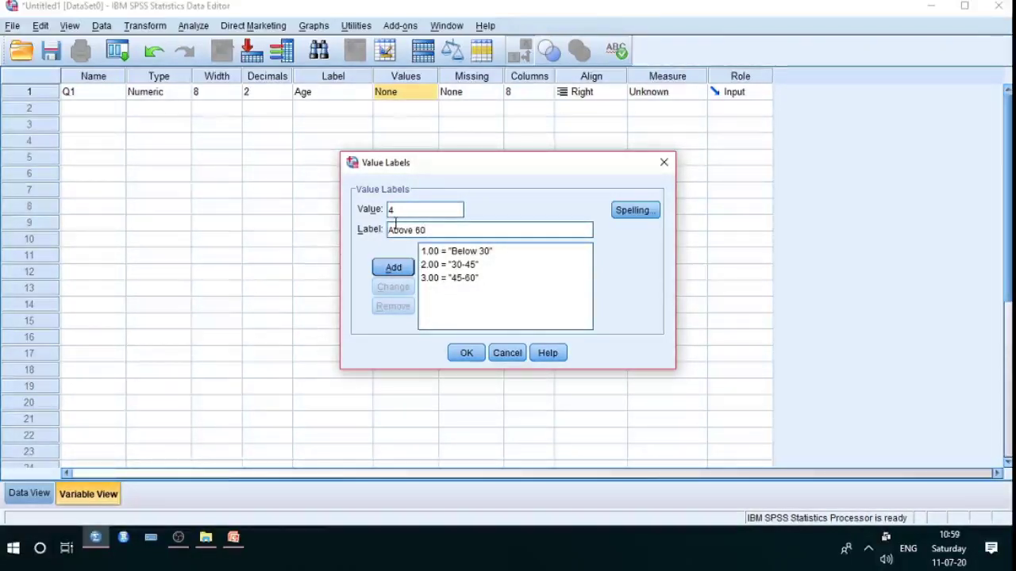
left_click(390, 271)
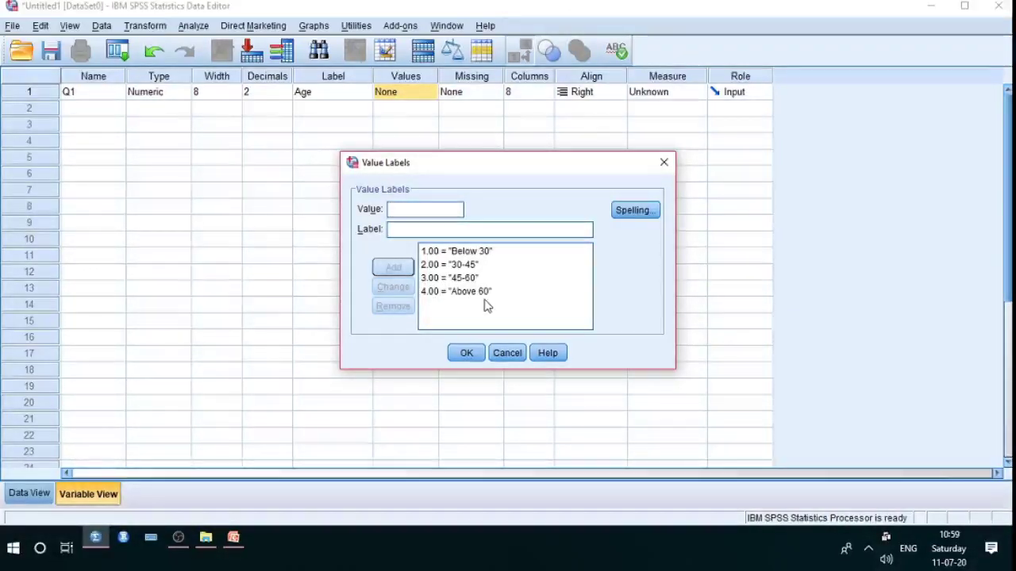
left_click(465, 357)
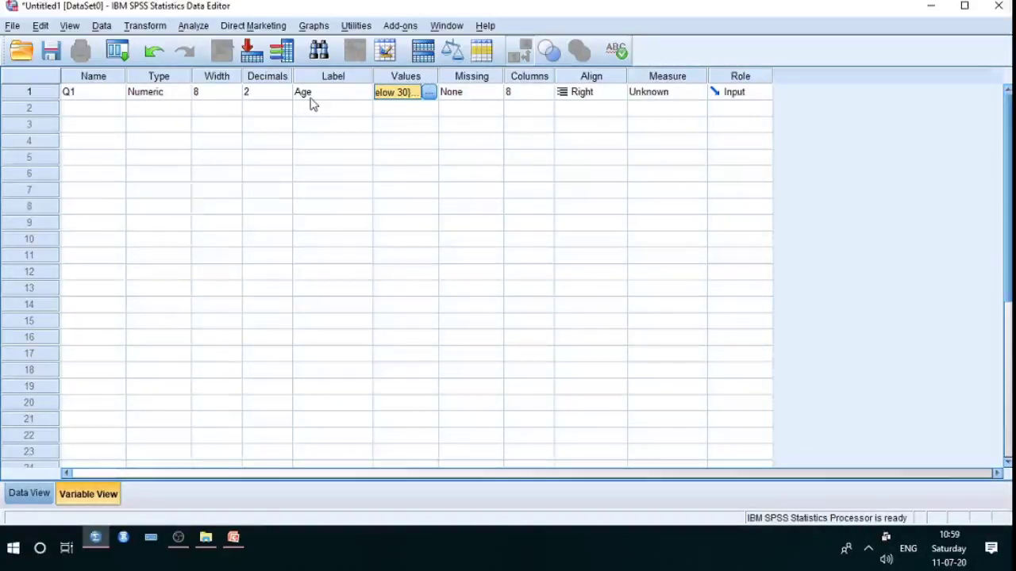
- Review Q1's value labels and set the variable's measurement level to Nominal
left_click(429, 92)
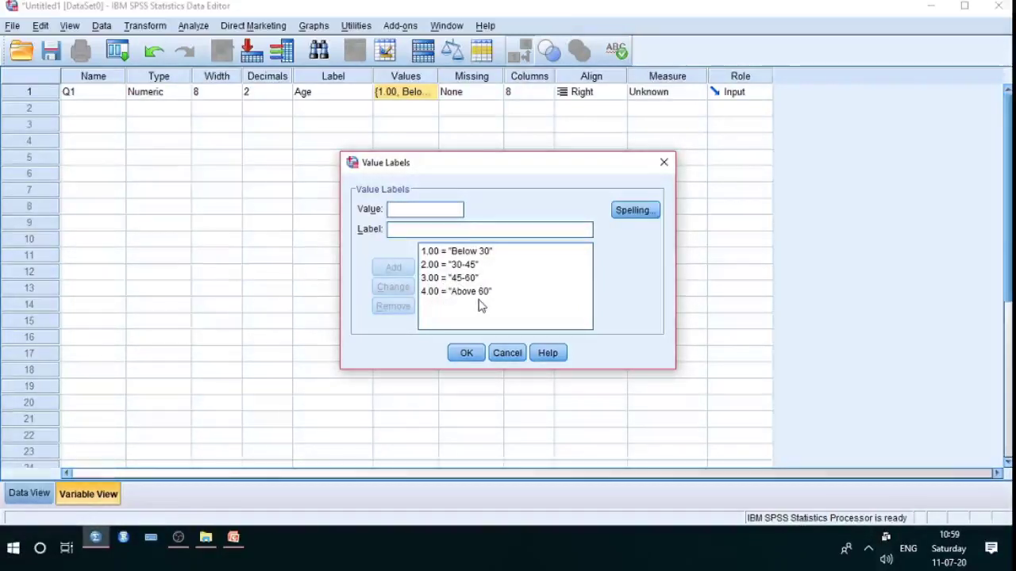
left_click(467, 353)
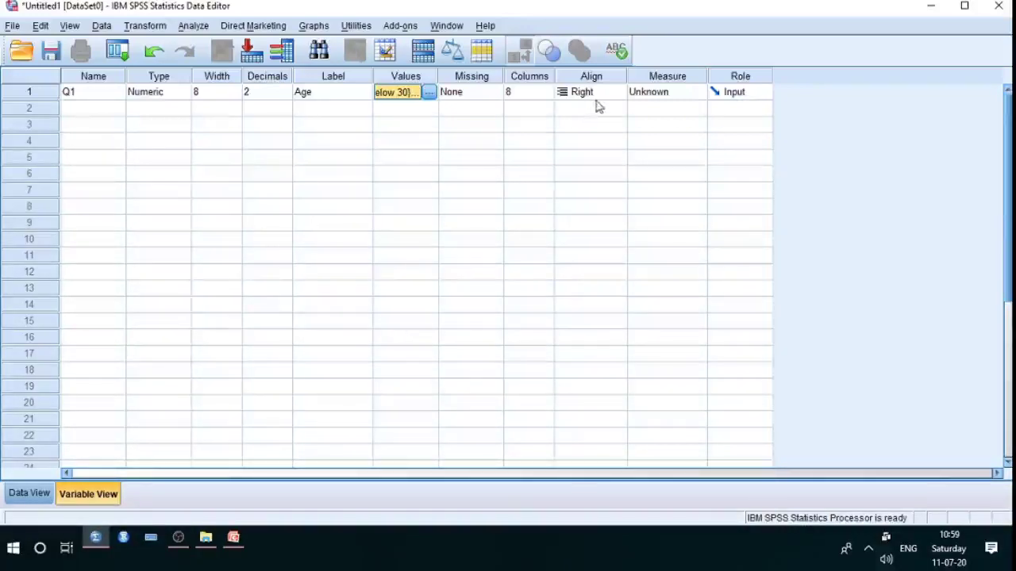
left_click(694, 95)
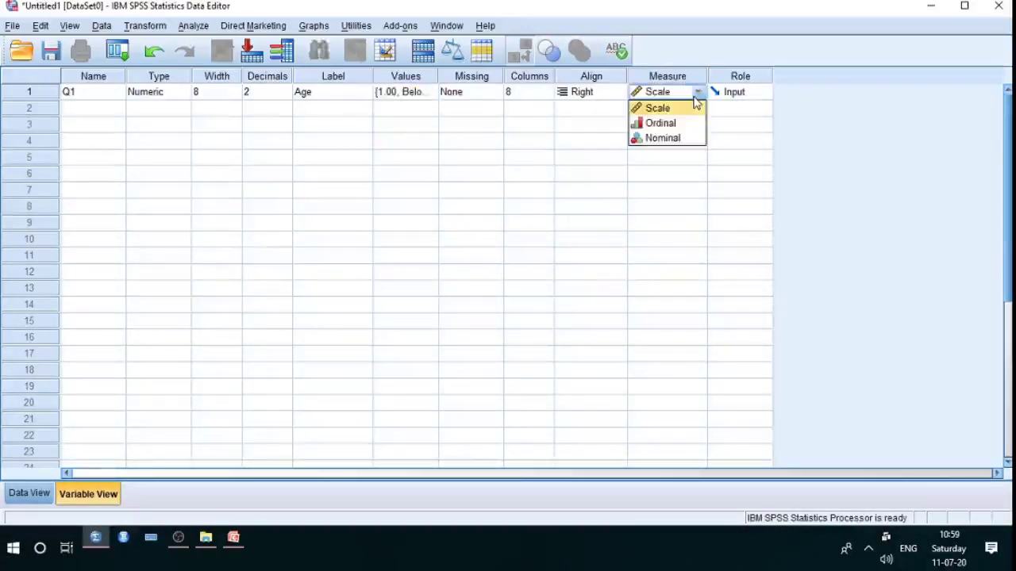
left_click(649, 138)
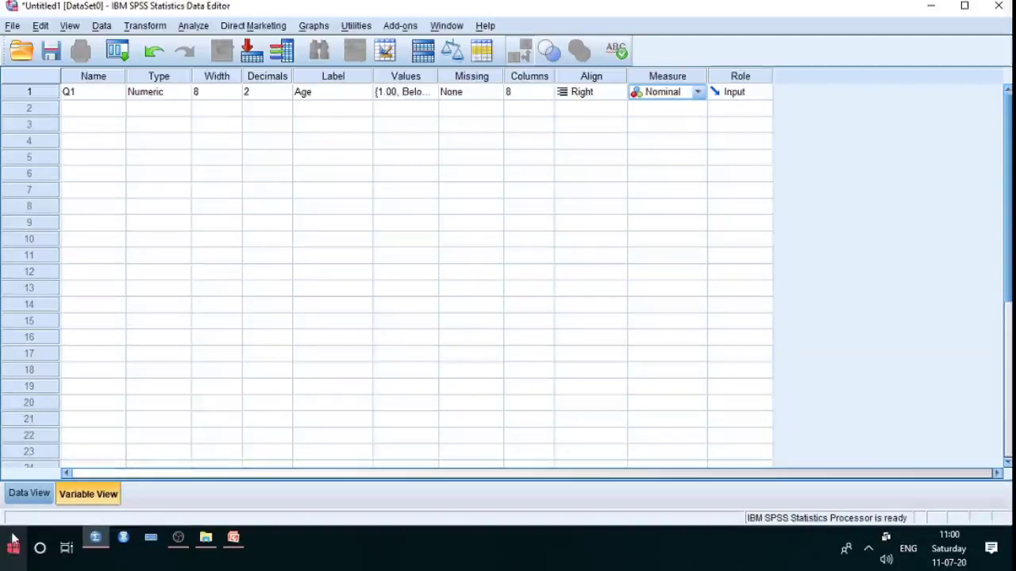
- Check the Q1 column in the data sheet against its variable definition, finishing on the data sheet
left_click(24, 500)
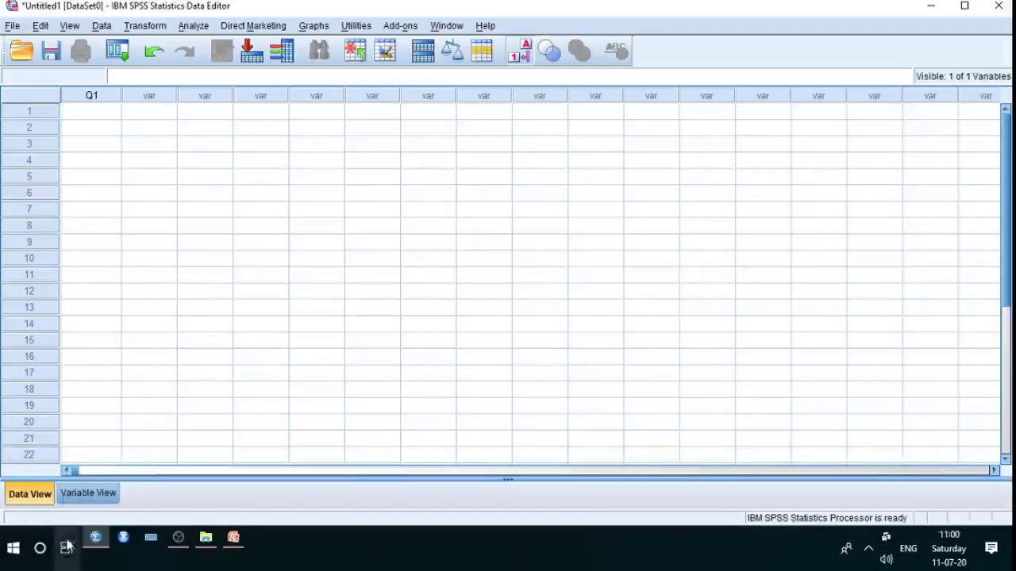
left_click(84, 497)
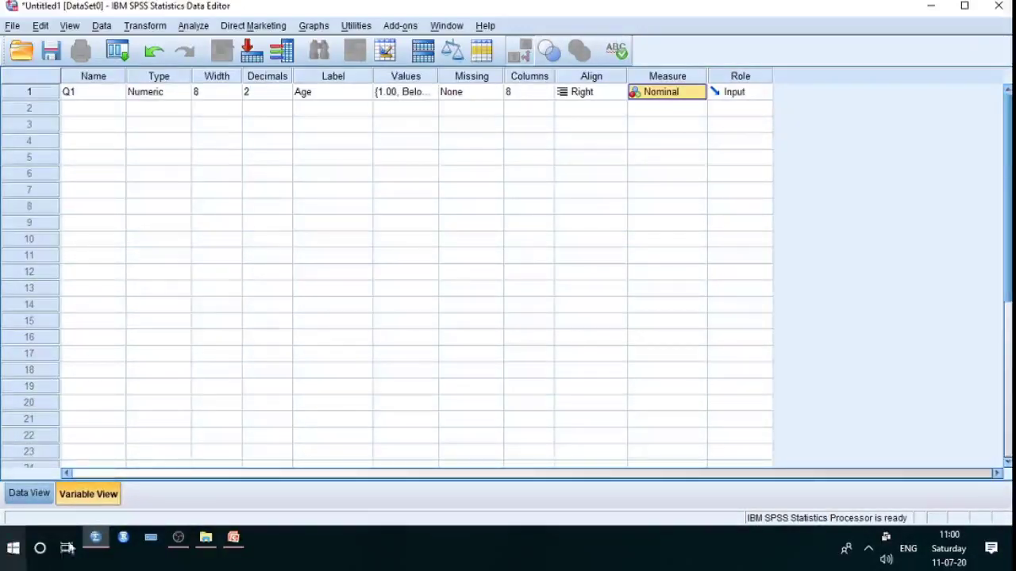
left_click(29, 494)
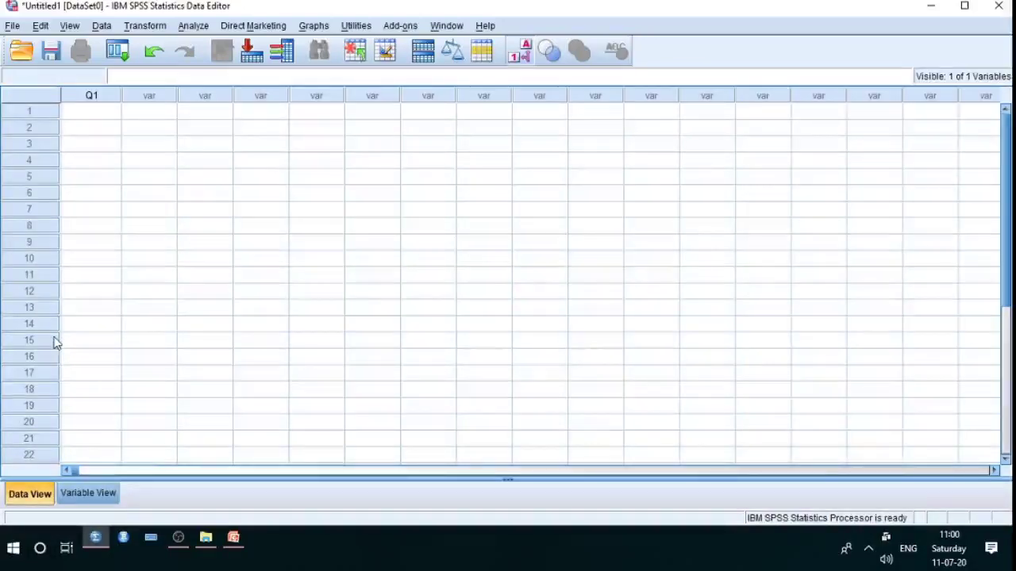
- Define a second variable named Q2 in the variable definitions and give it the label "Education"
left_click(77, 493)
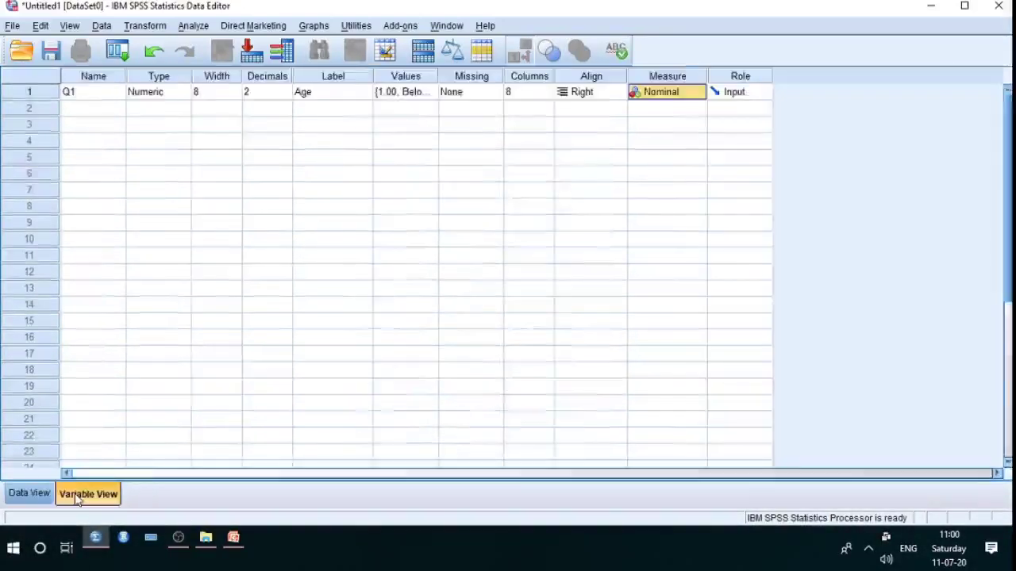
left_click(77, 110)
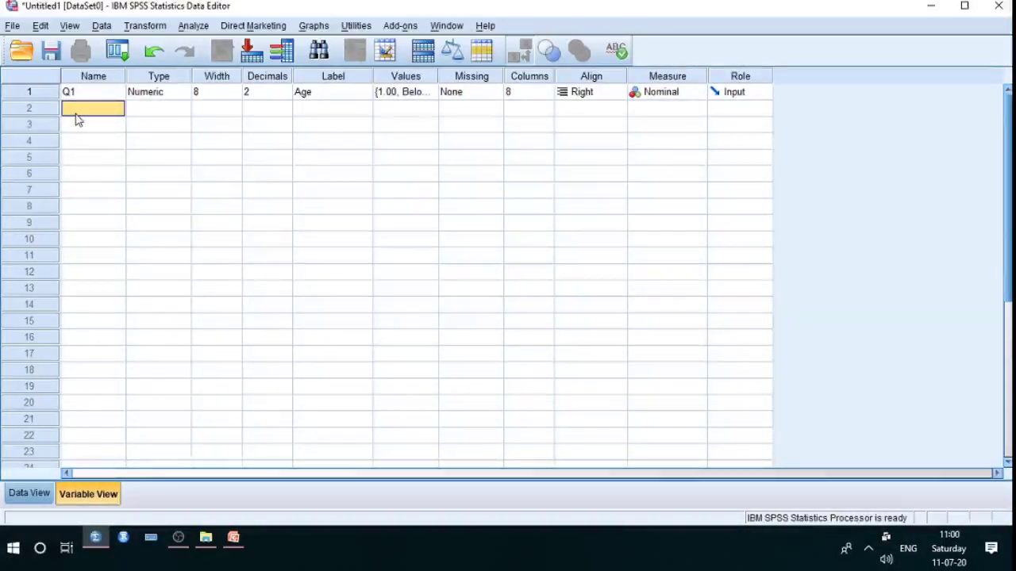
type("Q2")
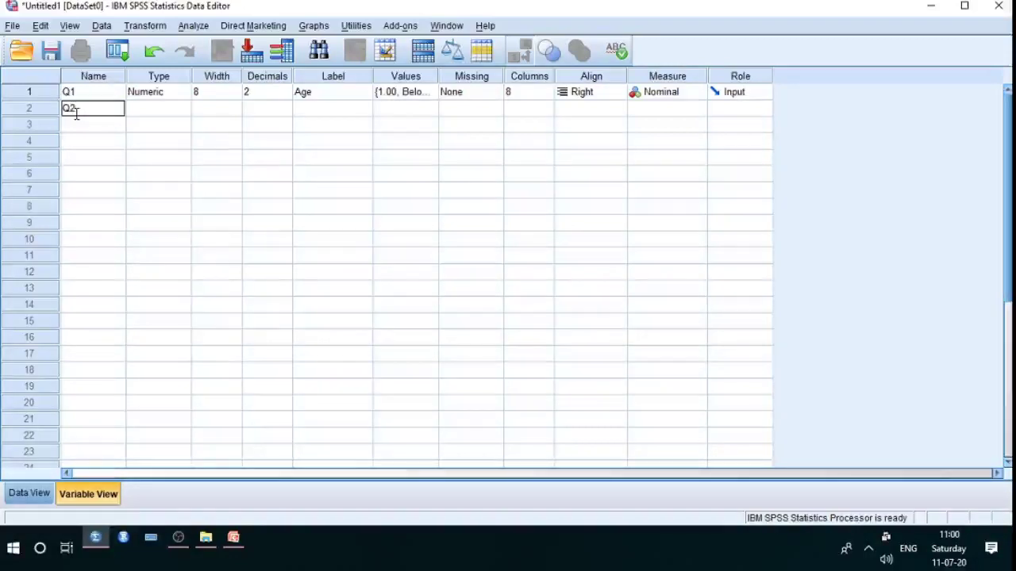
left_click(91, 146)
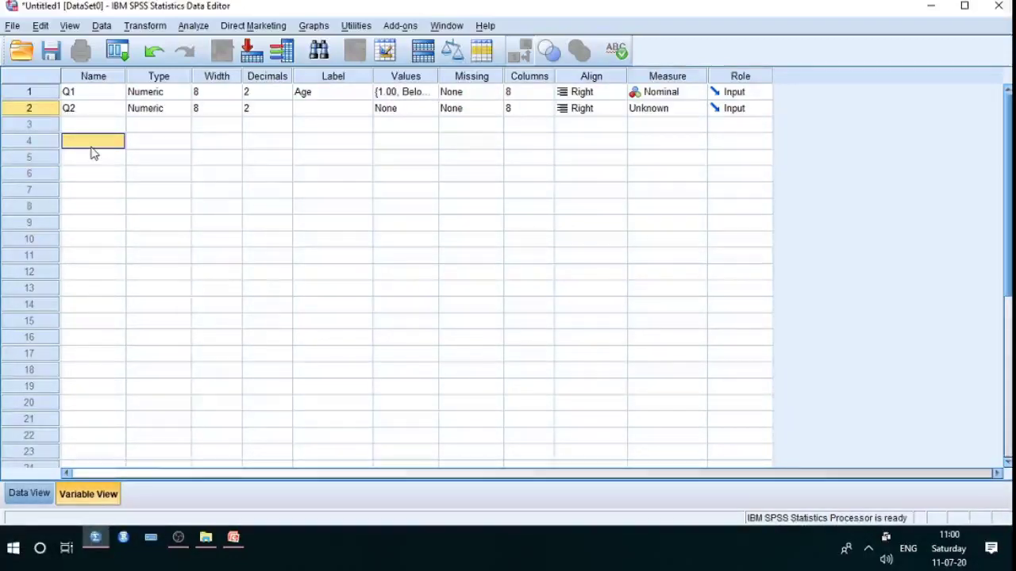
left_click(315, 116)
left_click(310, 111)
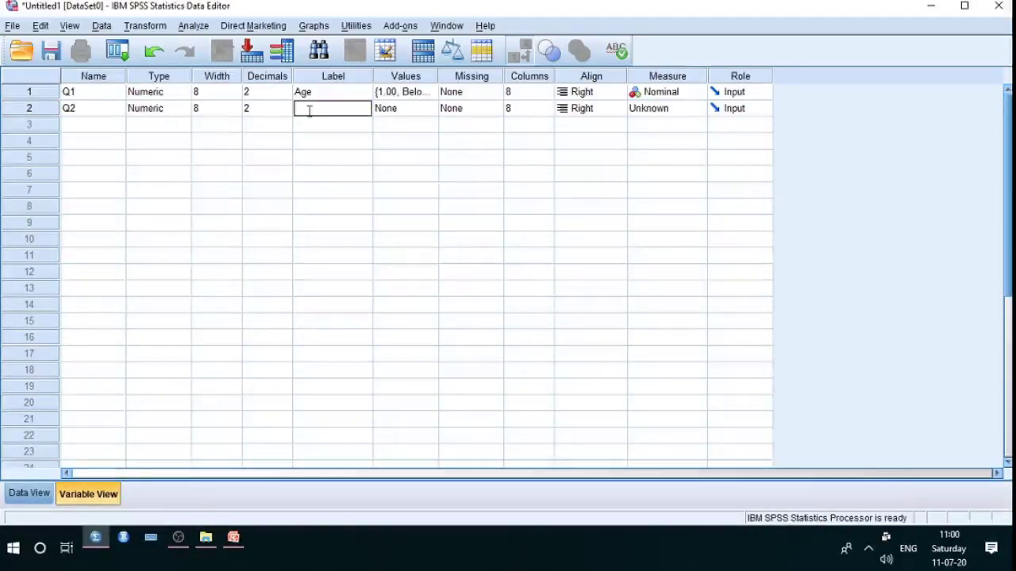
type("Education")
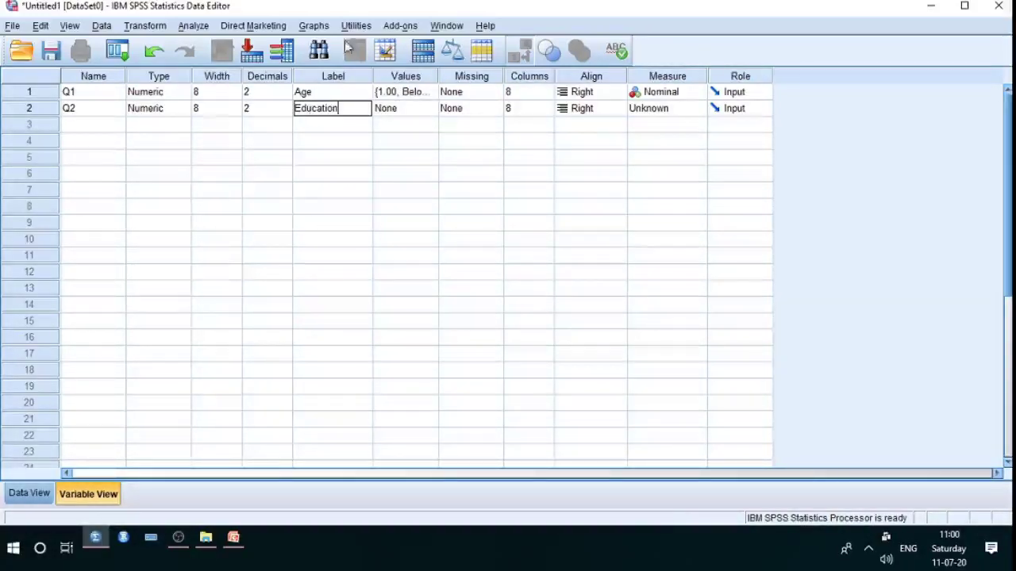
left_click(311, 147)
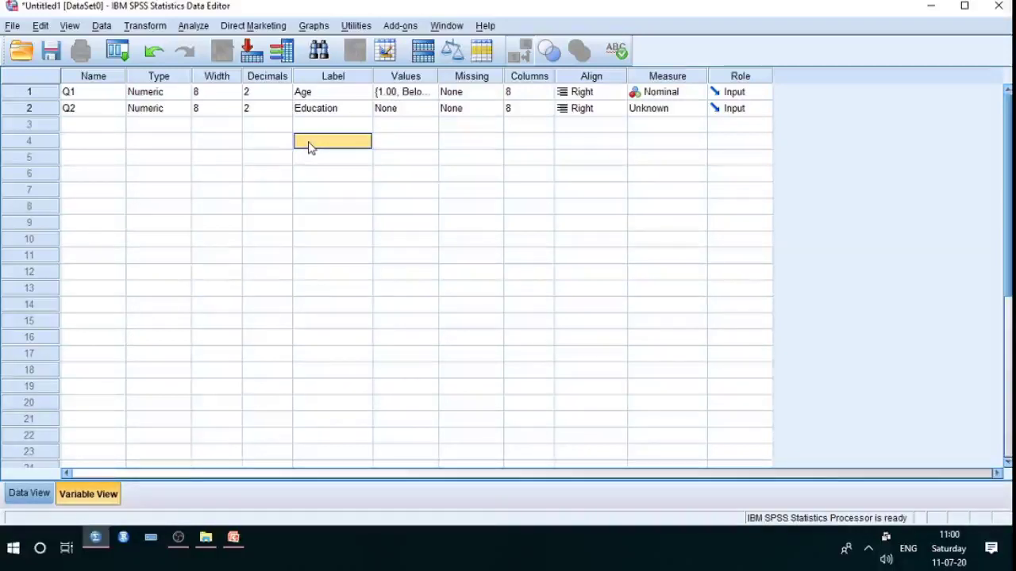
- Start value labels for Q2 by adding value 1 with the label "PG"
left_click(432, 109)
left_click(429, 108)
left_click(402, 209)
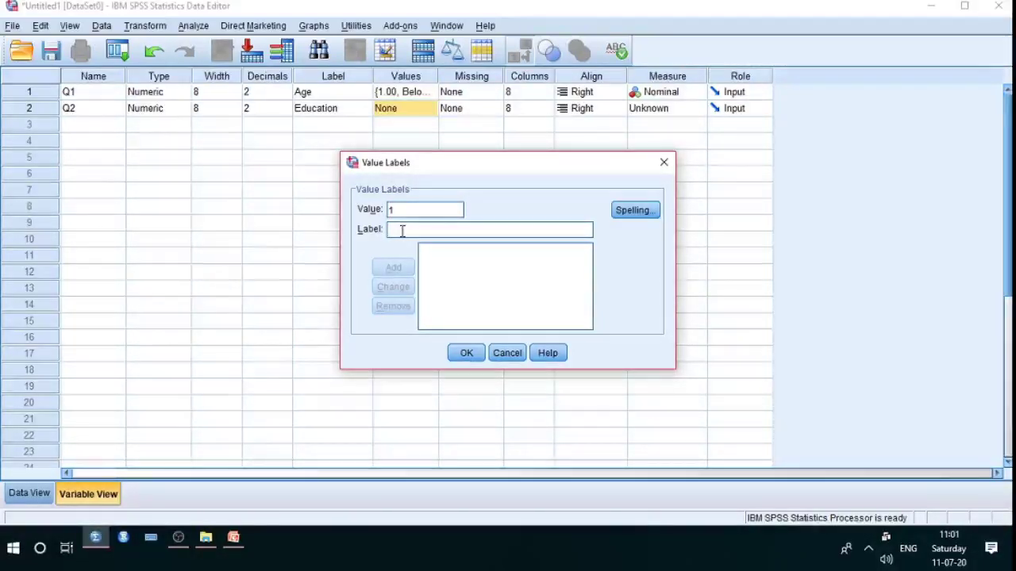
type("PG")
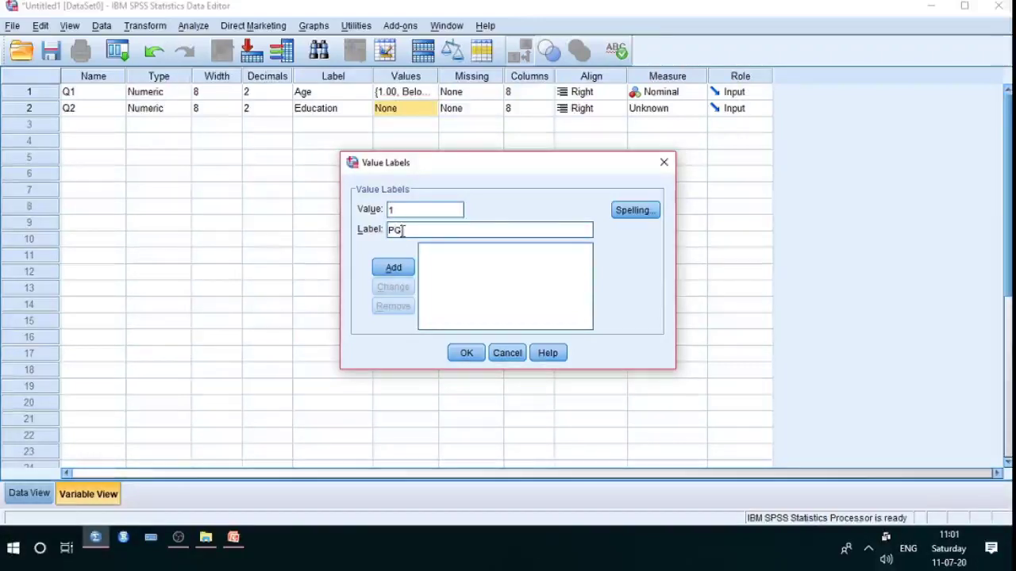
left_click(392, 267)
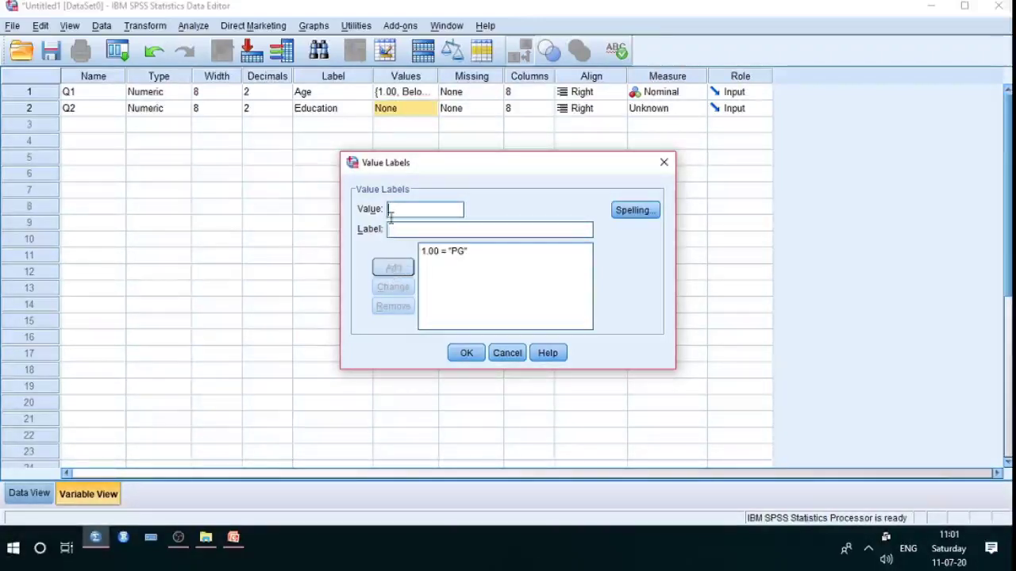
- Add value 2 with the label "Degree" to Q2's value labels
type("2")
left_click(392, 232)
type("Beg")
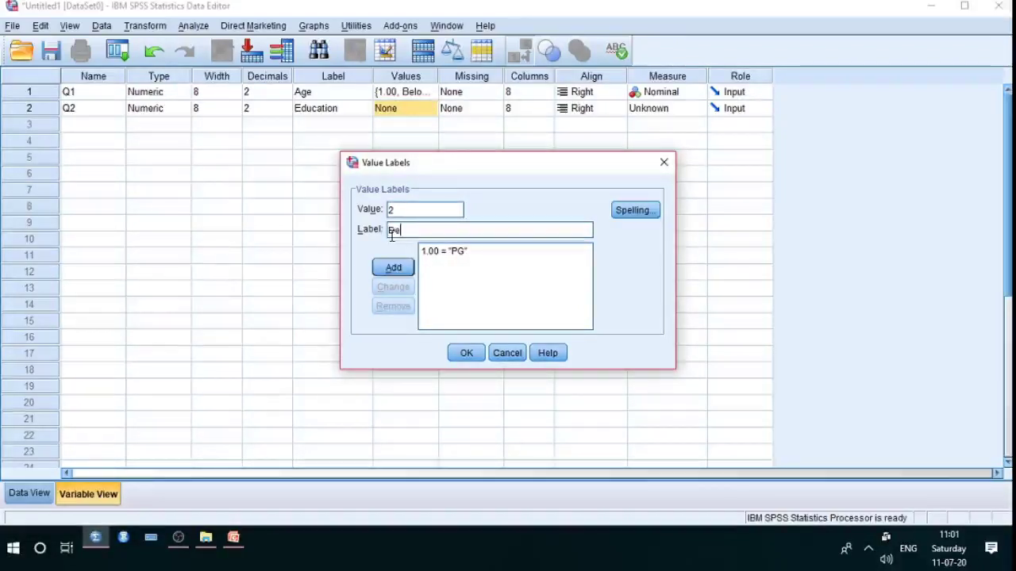
type("ree")
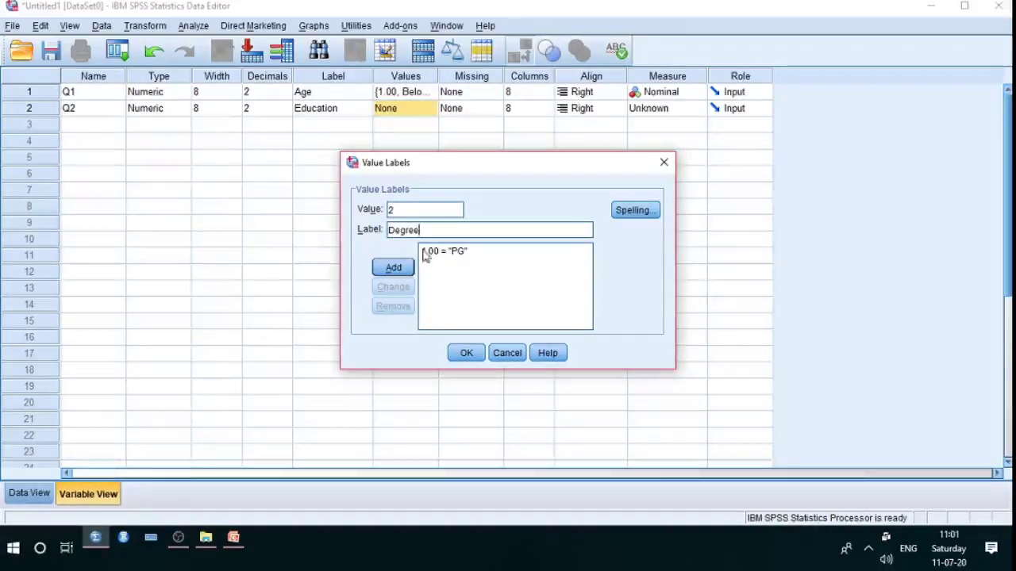
left_click(386, 273)
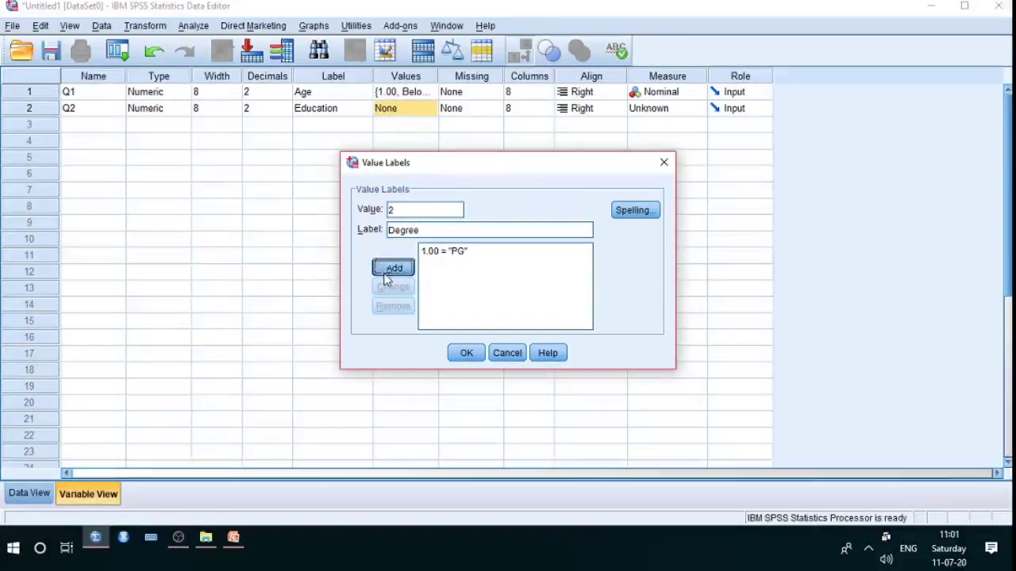
- Add value 3 with the label "Pre- Degree" to Q2's value labels
left_click(400, 208)
type("3")
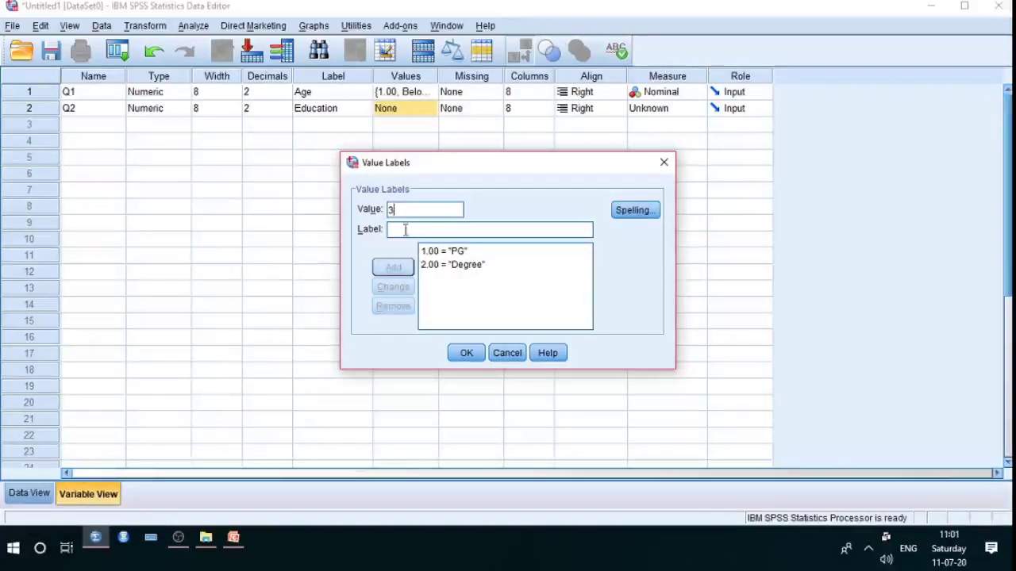
left_click(405, 229)
type("Pre")
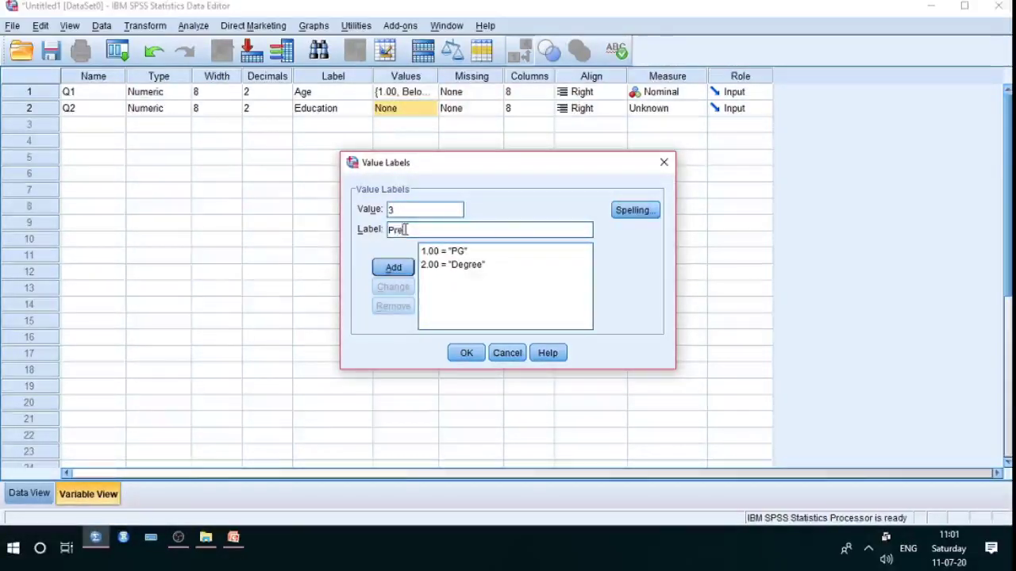
type("-De")
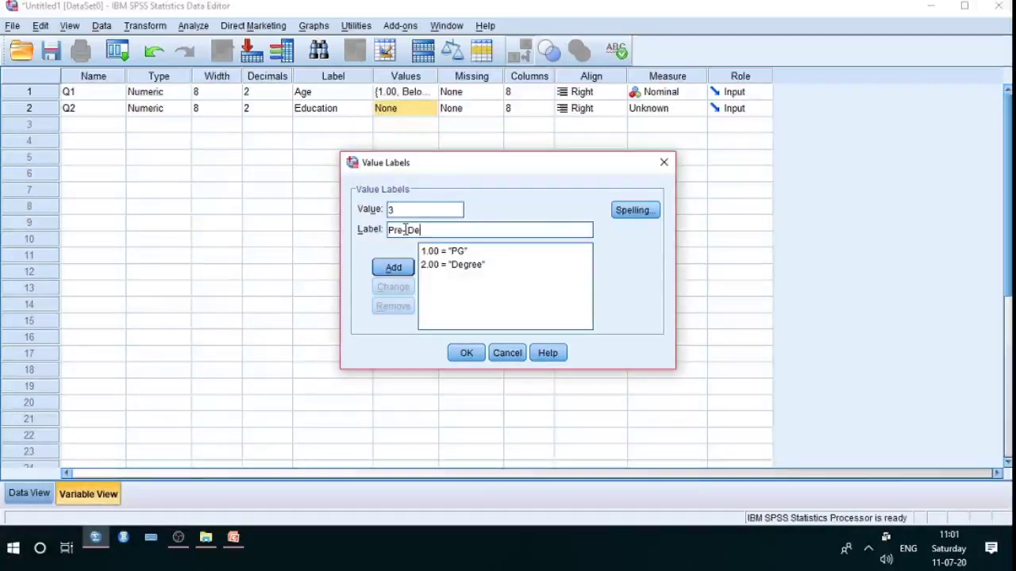
type("gree")
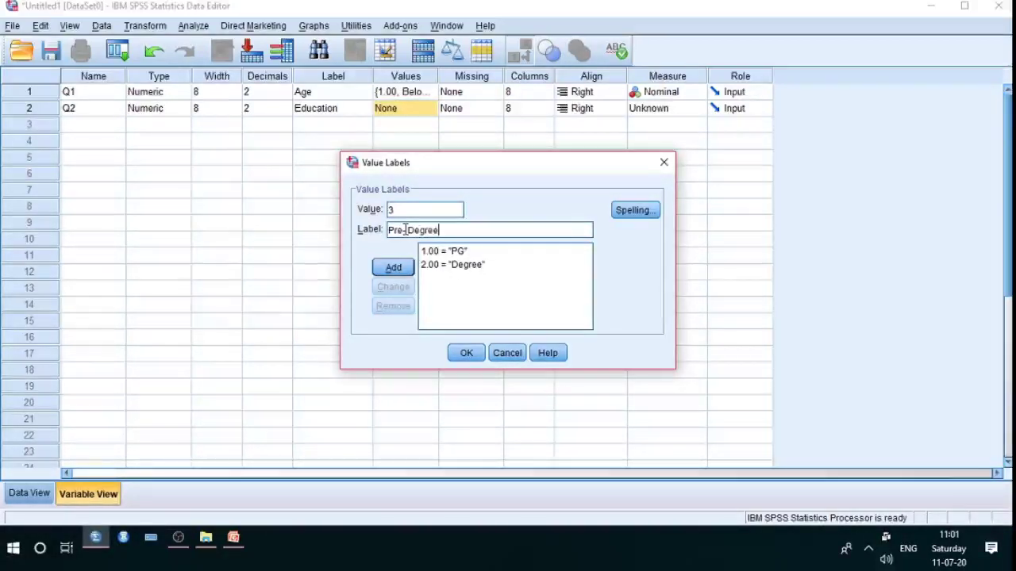
left_click(397, 270)
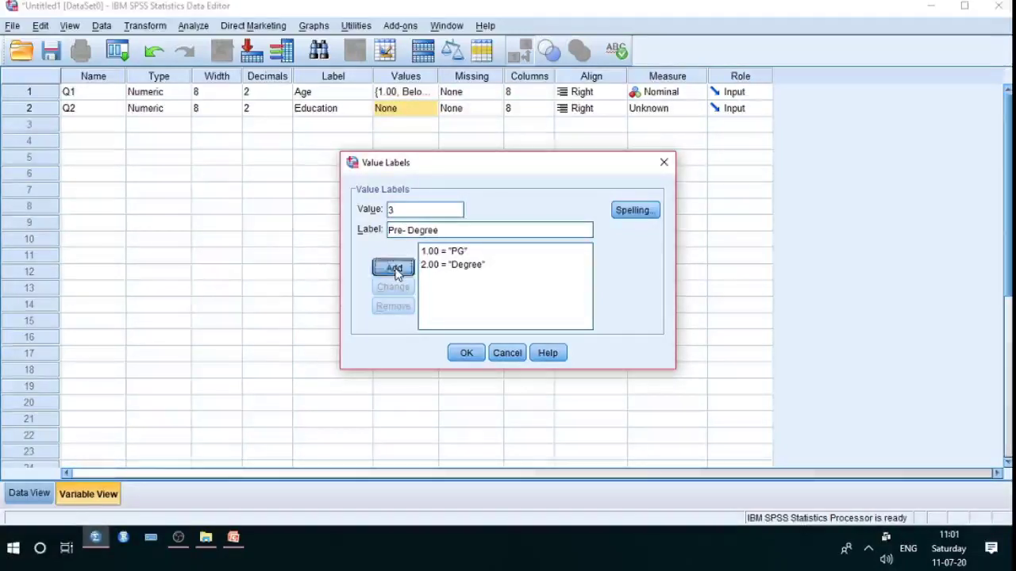
- Add value 4 with the label "SSLC" and apply the value labels to Q2
left_click(401, 210)
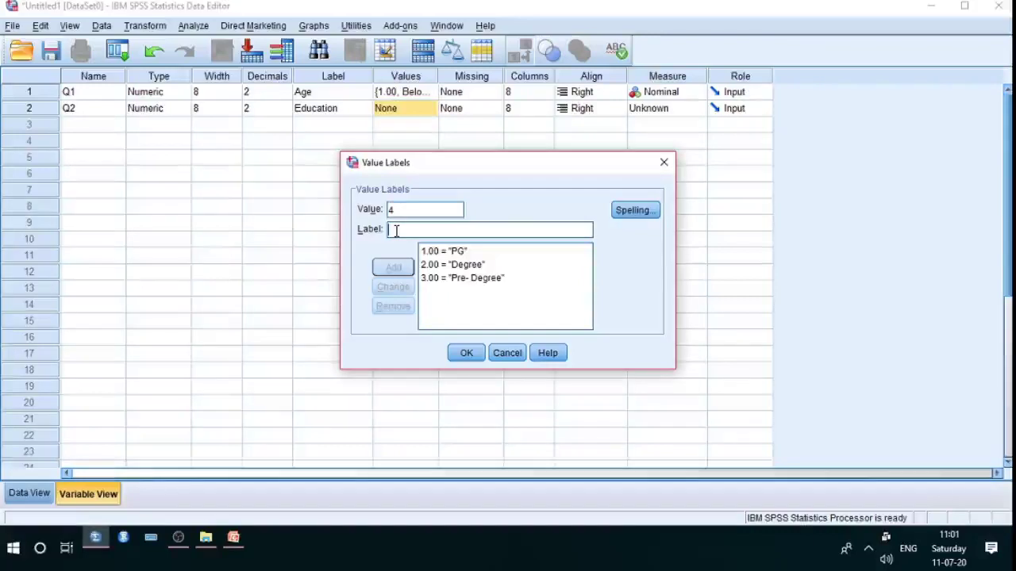
type("SSLC")
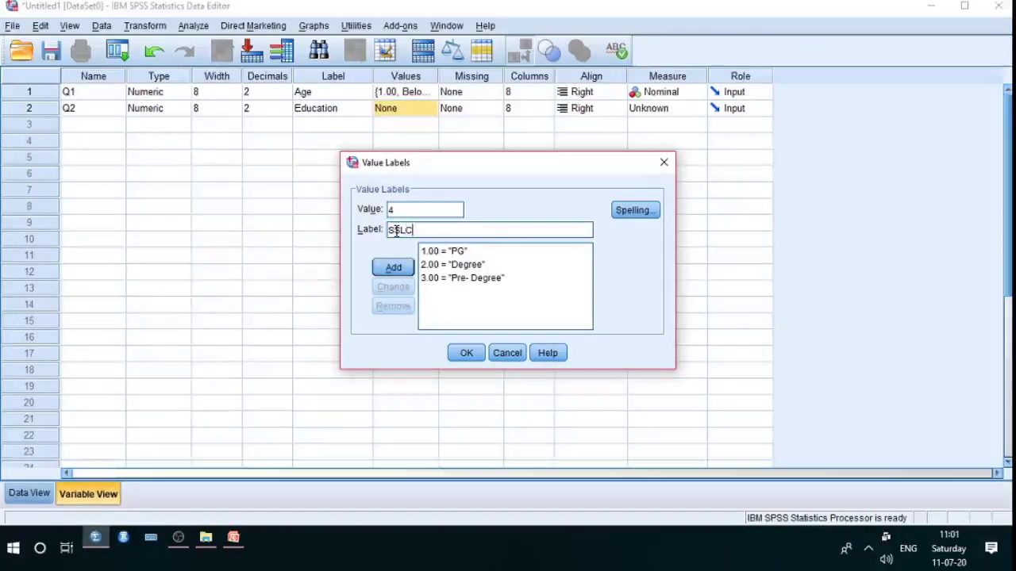
left_click(393, 269)
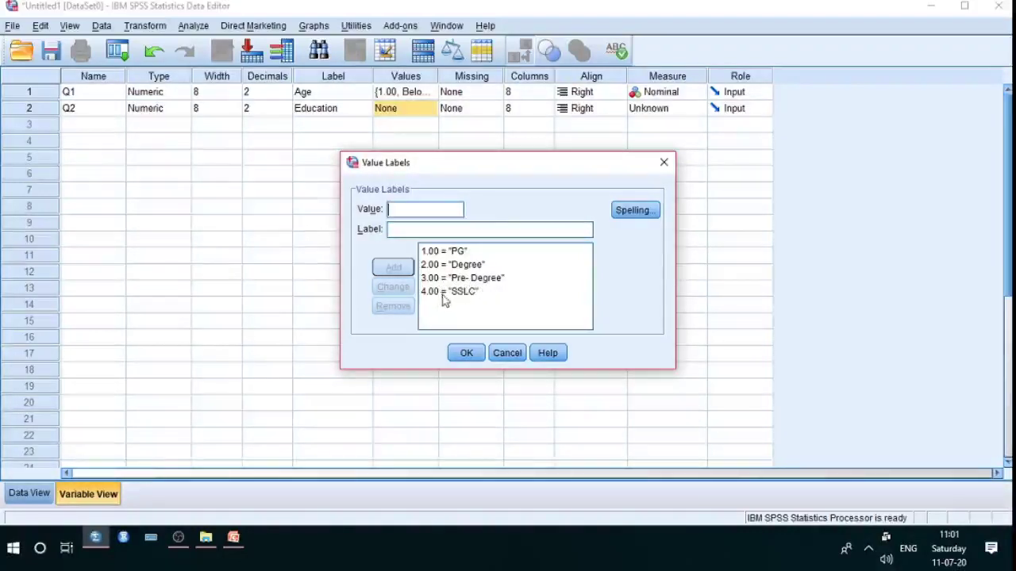
left_click(468, 355)
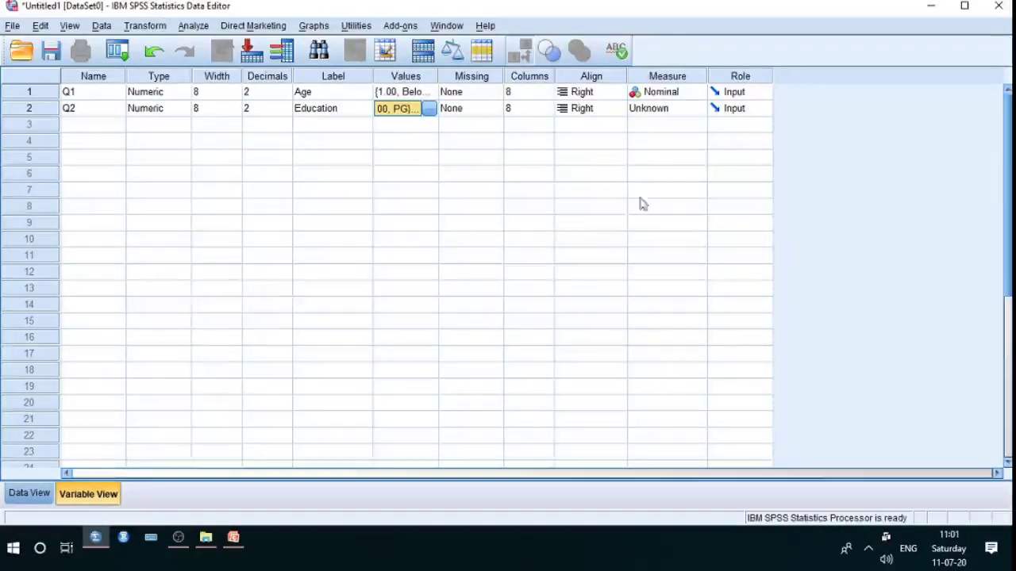
- Set the measurement level of Q2 (Education) to Nominal
left_click(698, 109)
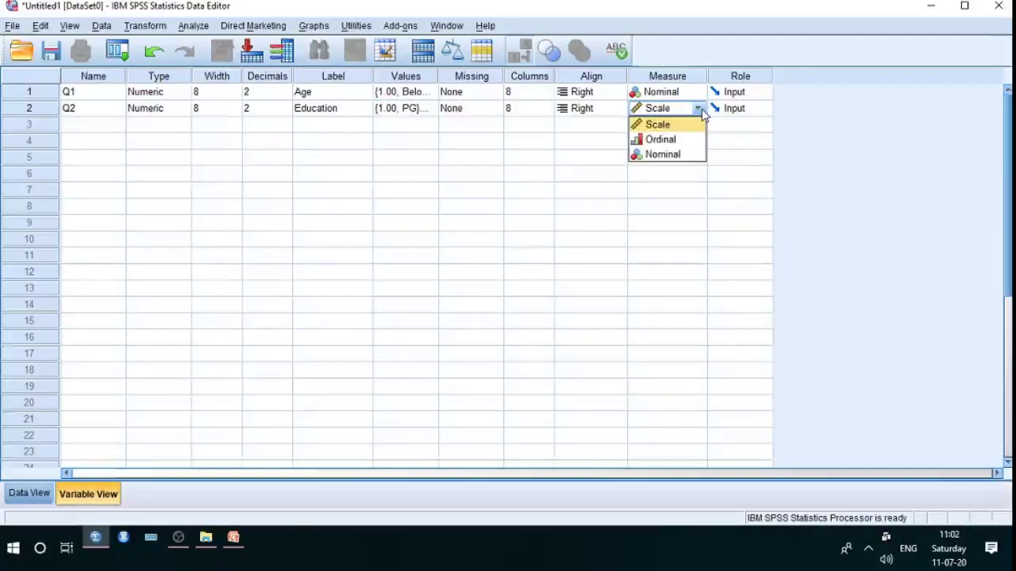
left_click(663, 156)
left_click(549, 163)
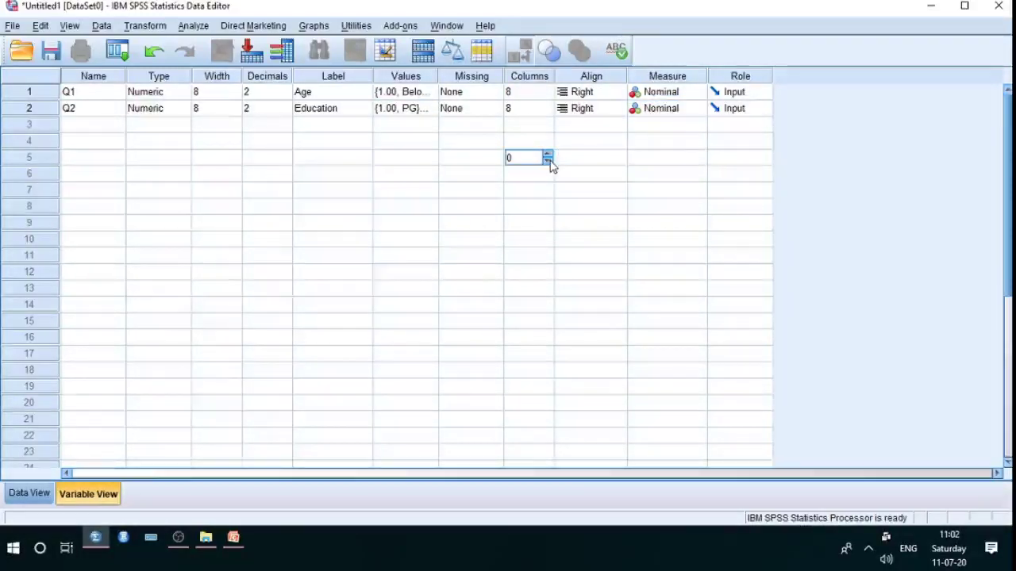
- Define a third variable named Q3 below Q2 and give it the label "Understanding"
left_click(74, 123)
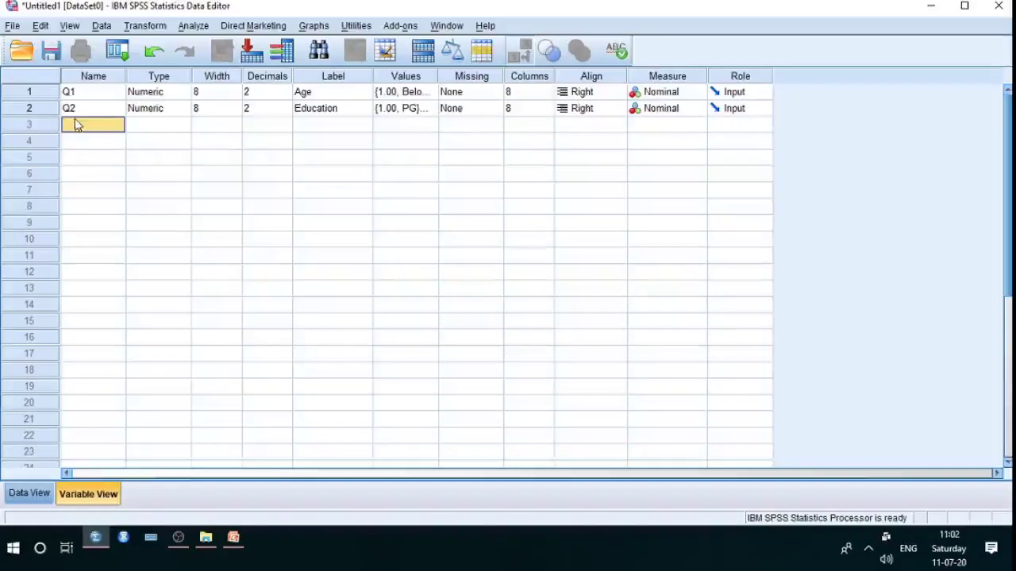
left_click(72, 121)
type("Q3")
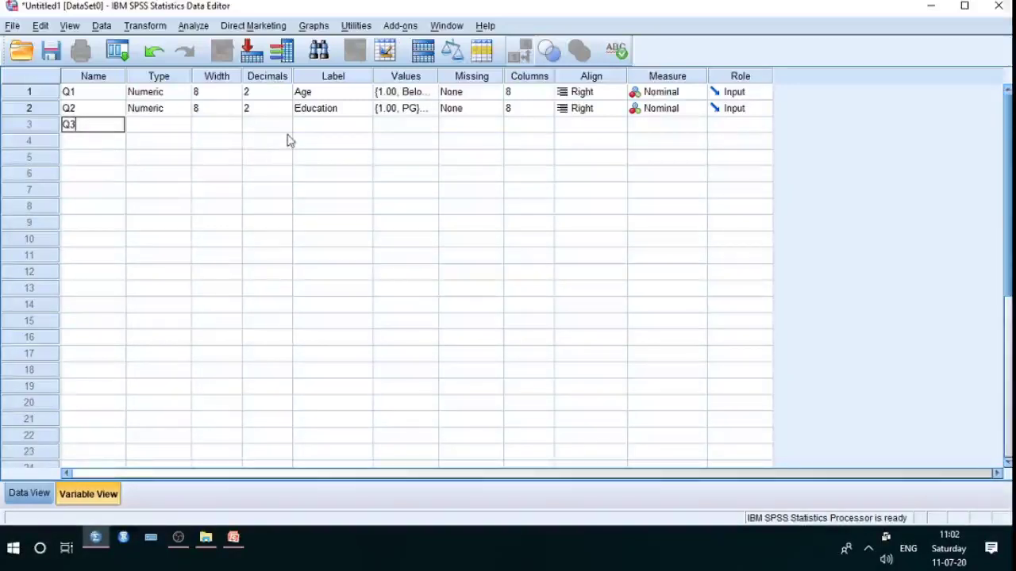
left_click(267, 159)
left_click(315, 135)
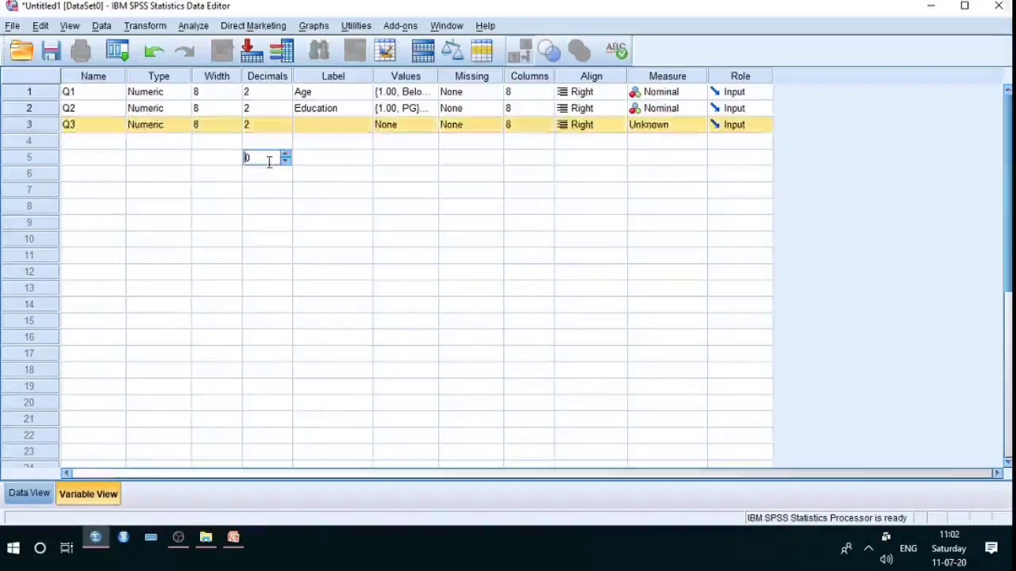
left_click(313, 127)
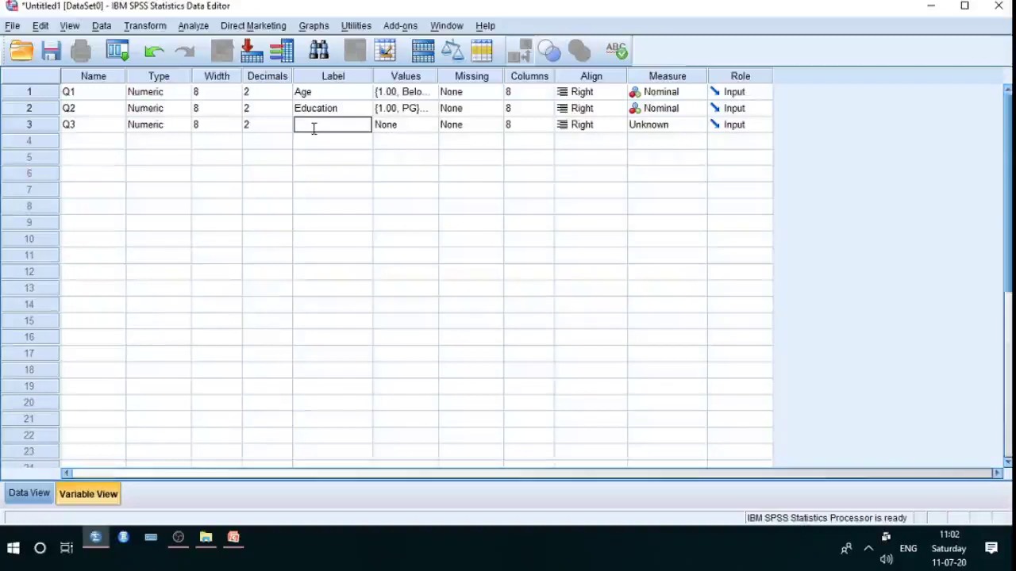
type("Under")
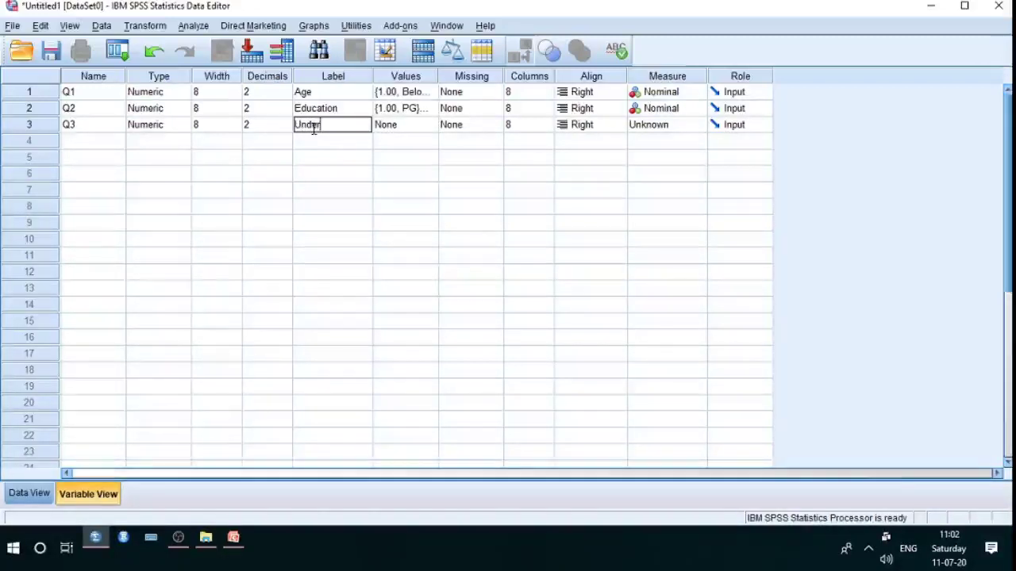
type("standing")
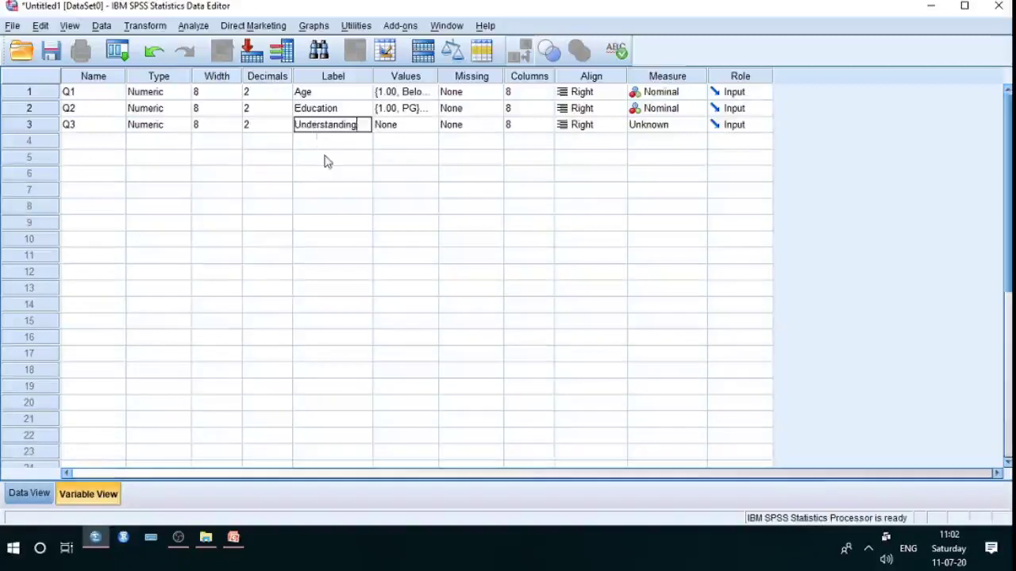
left_click(325, 159)
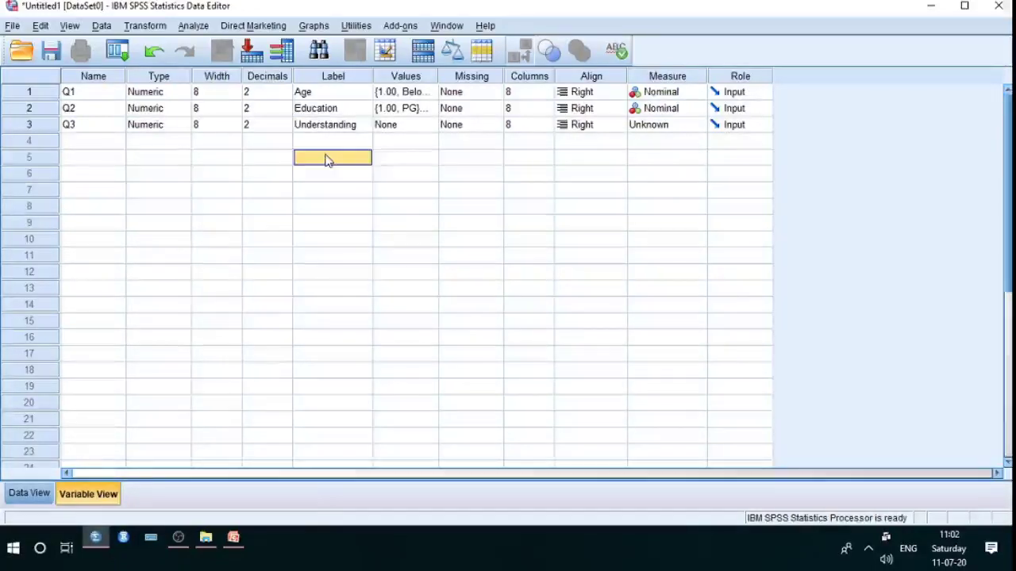
- Start value labels for Q3 by adding value 1 with the label "Yes"
left_click(432, 127)
left_click(432, 127)
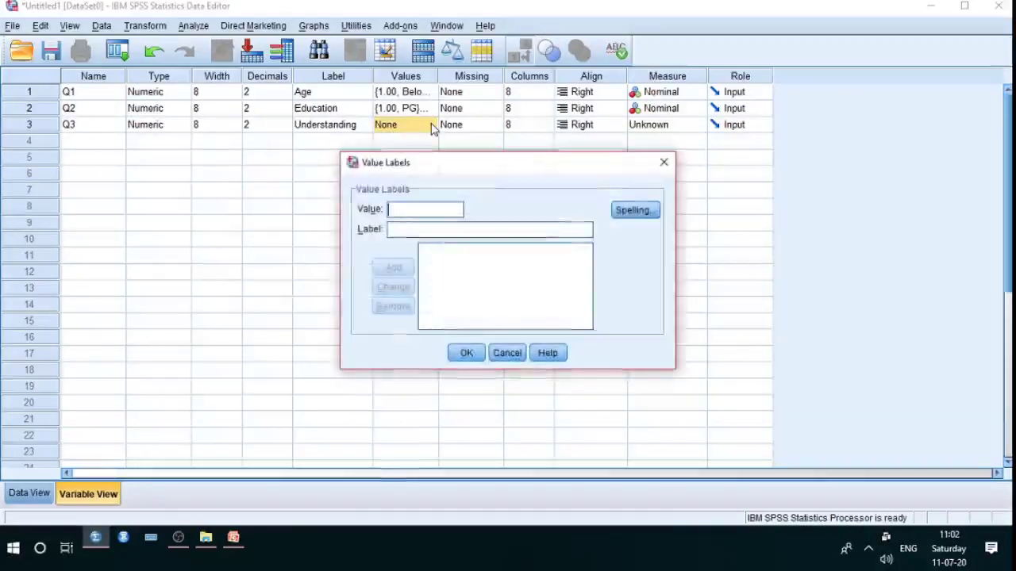
type("1")
left_click(401, 227)
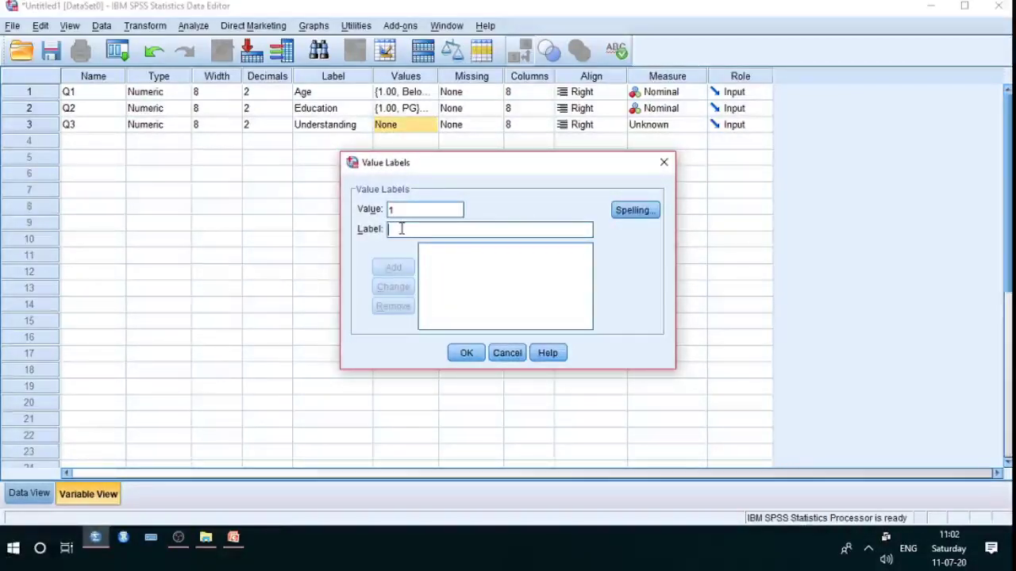
type("Yes")
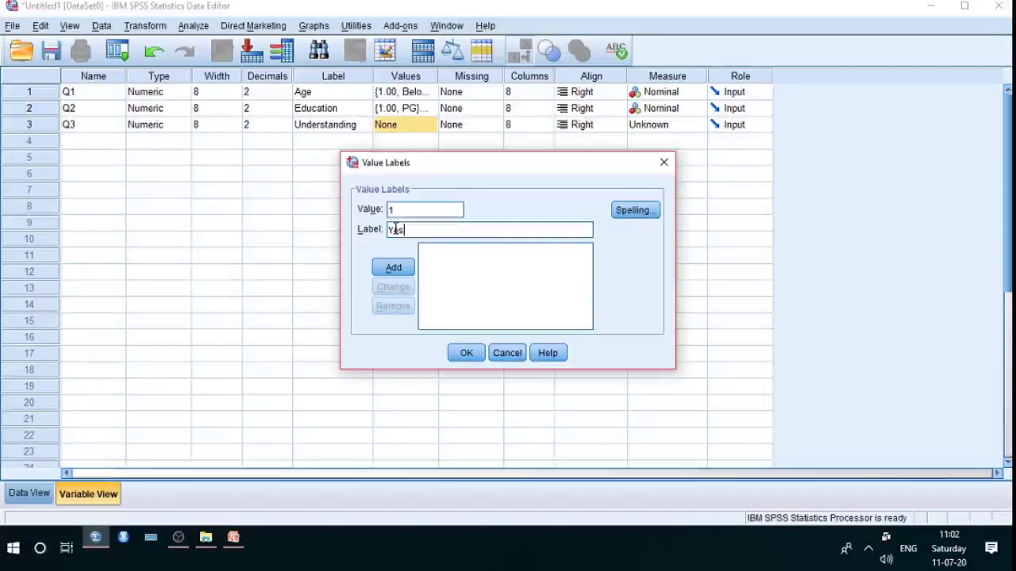
left_click(393, 270)
- Add value 2 with the label "No" and apply the value labels to Q3
type("2")
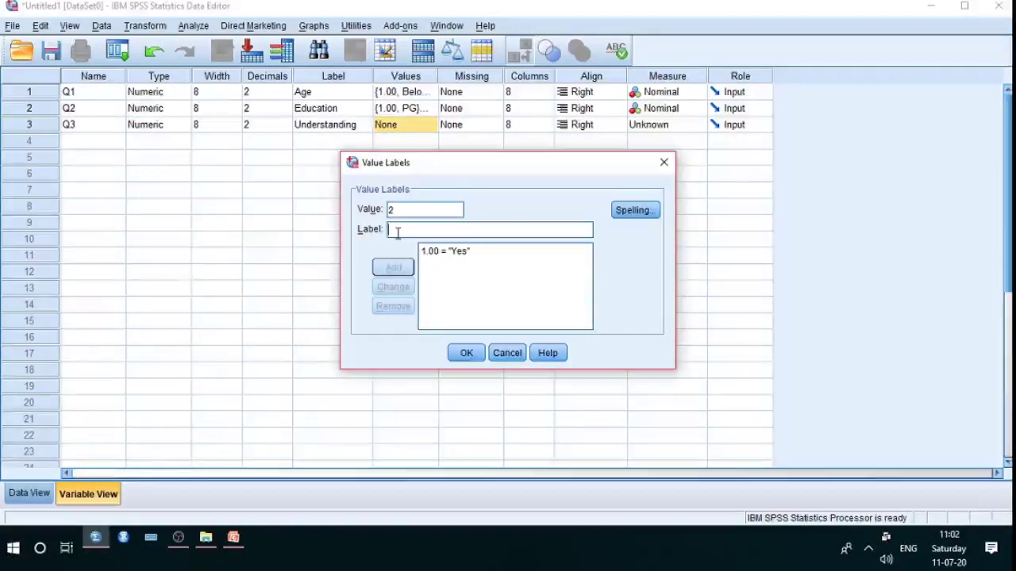
type("No")
left_click(393, 267)
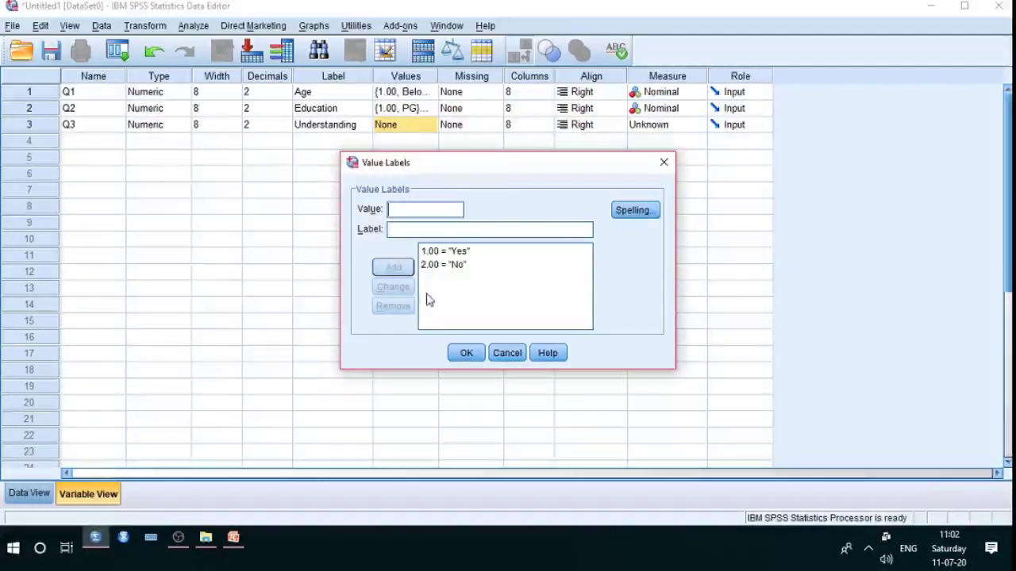
left_click(467, 353)
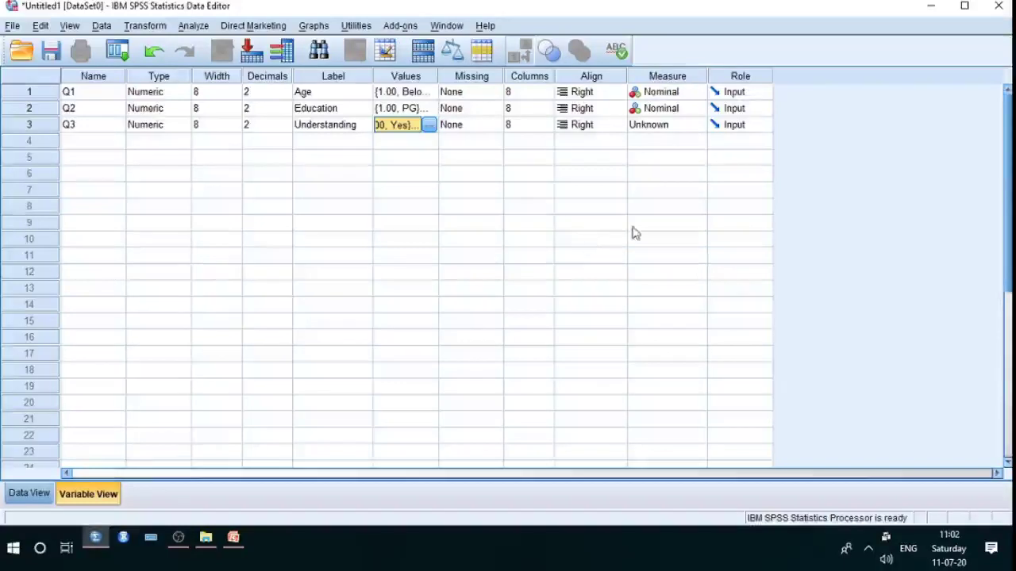
- Set the measurement level of Q3 (Understanding) to Nominal
left_click(699, 127)
left_click(659, 171)
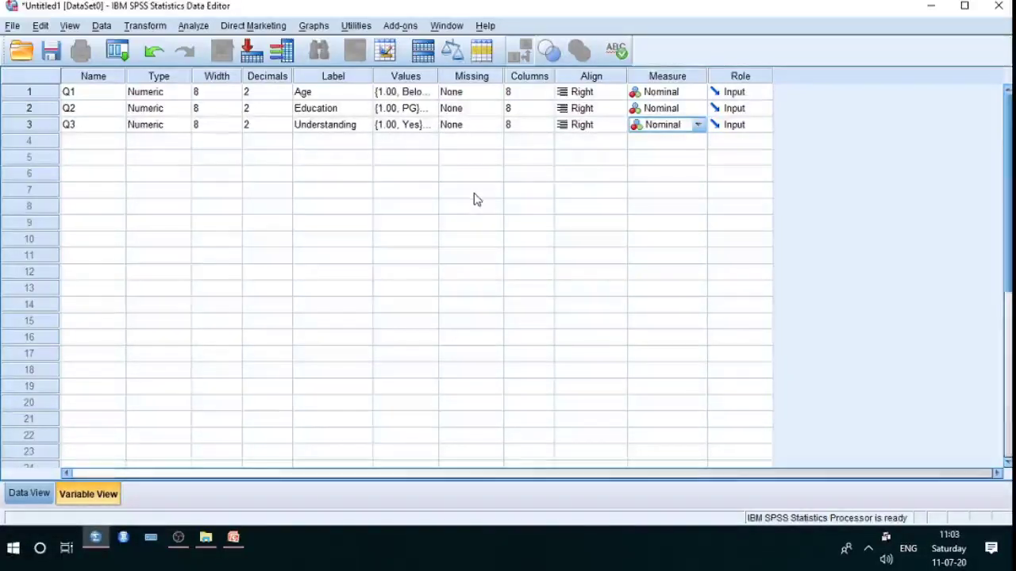
left_click(699, 125)
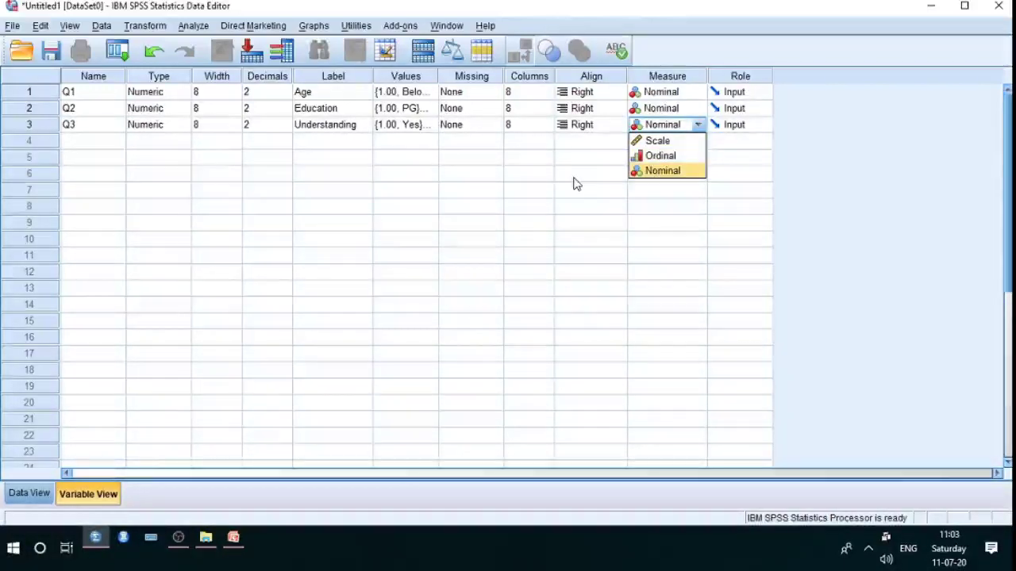
left_click(397, 191)
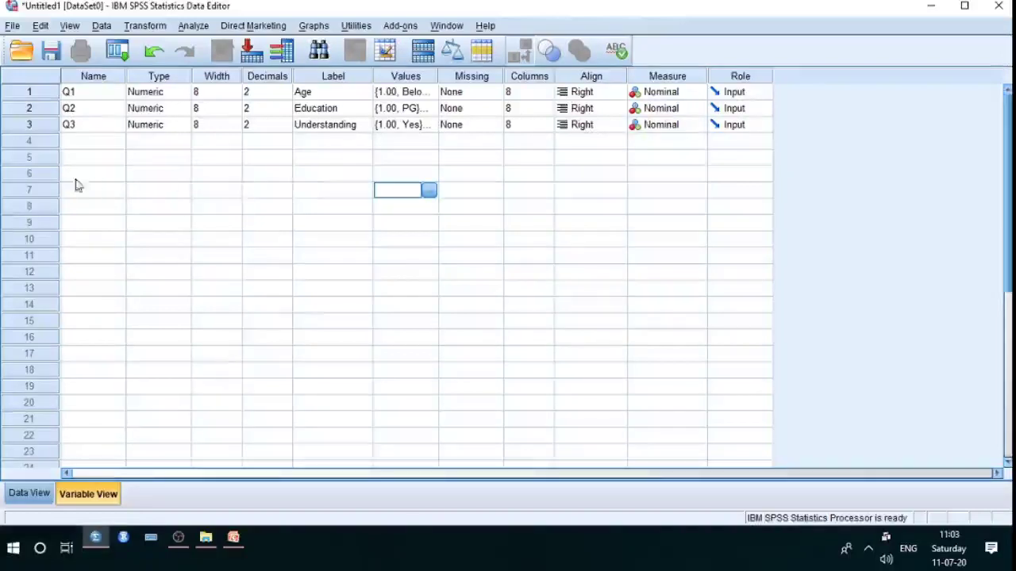
- Define a fourth variable named Q4 below Q3 and give it the label "Price of the product"
left_click(72, 144)
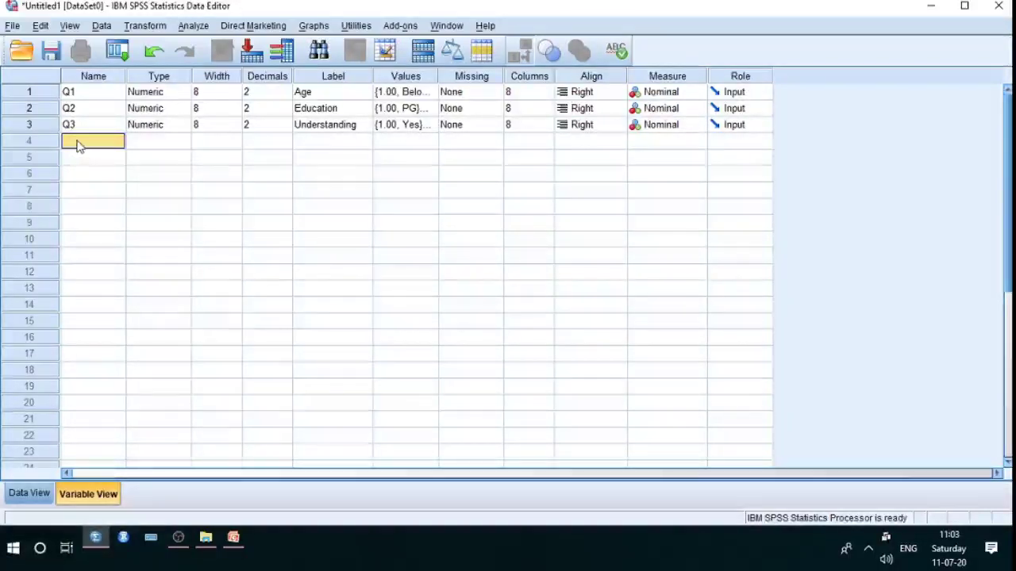
left_click(79, 141)
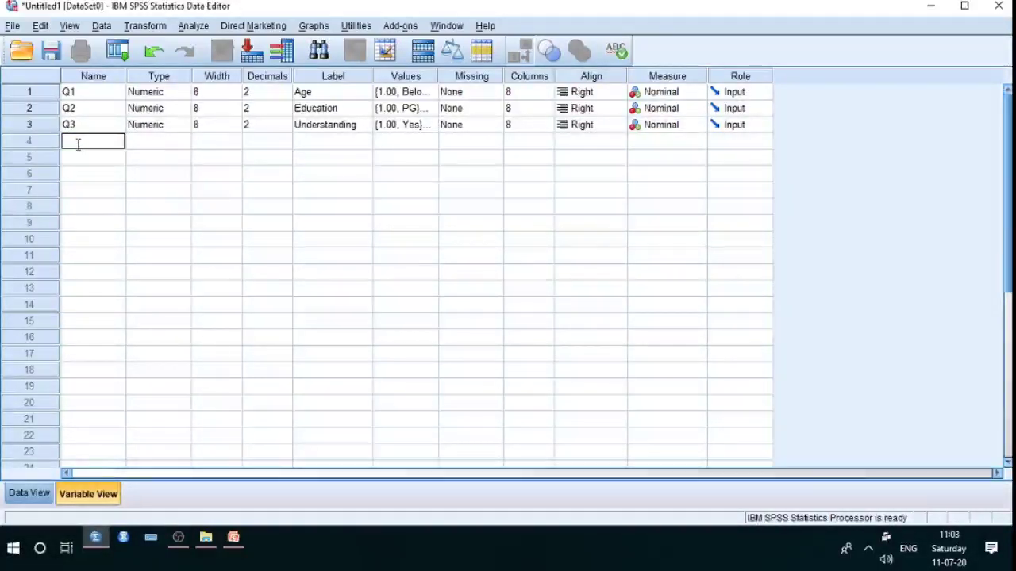
type("q")
type("Q4")
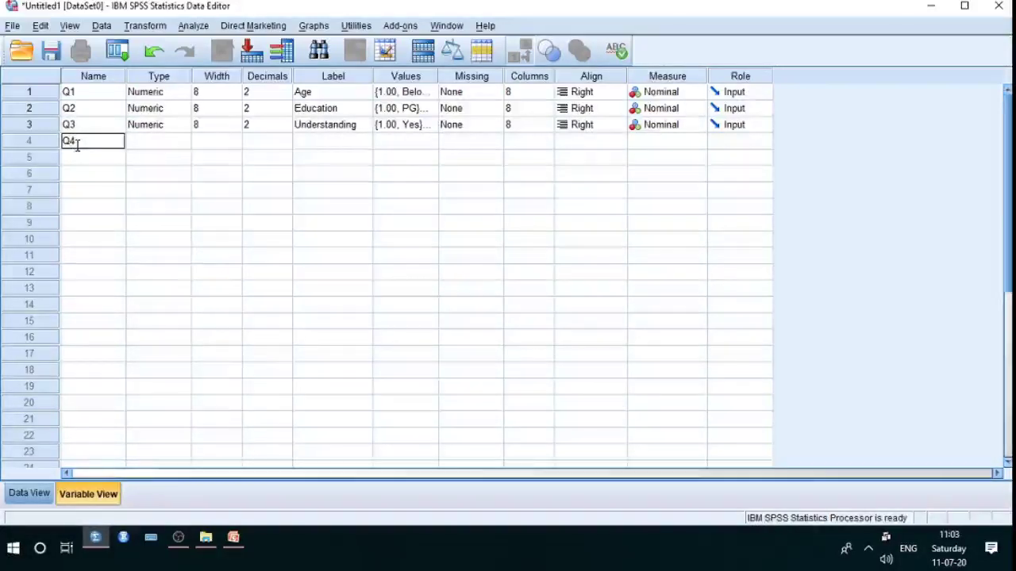
left_click(170, 176)
left_click(321, 145)
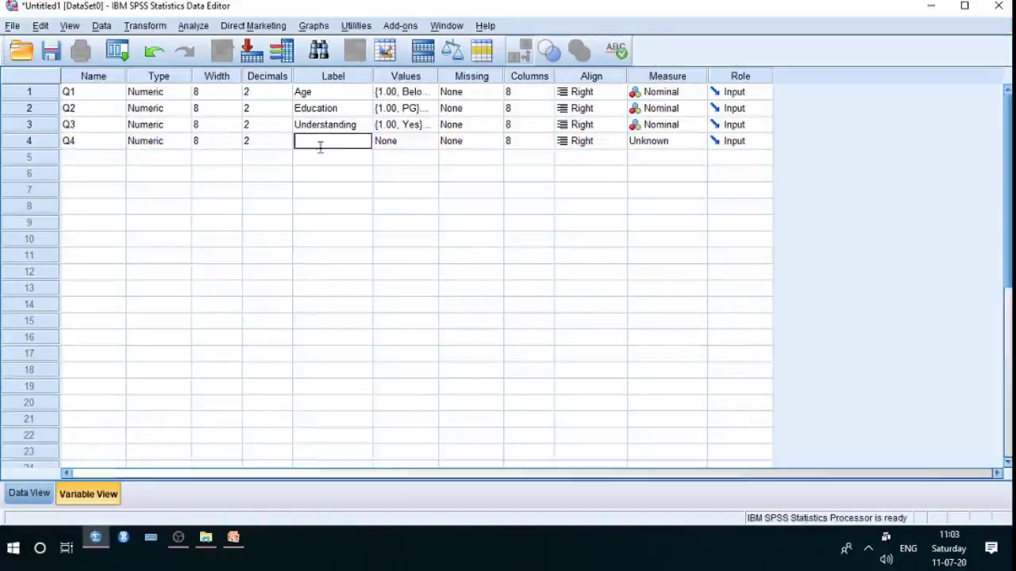
type("Price o")
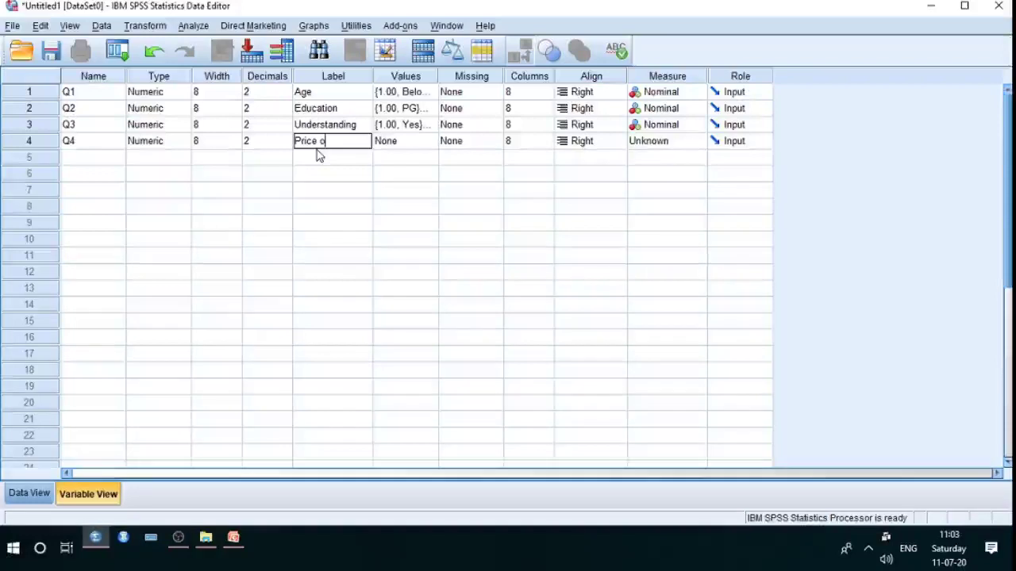
type("f the produ")
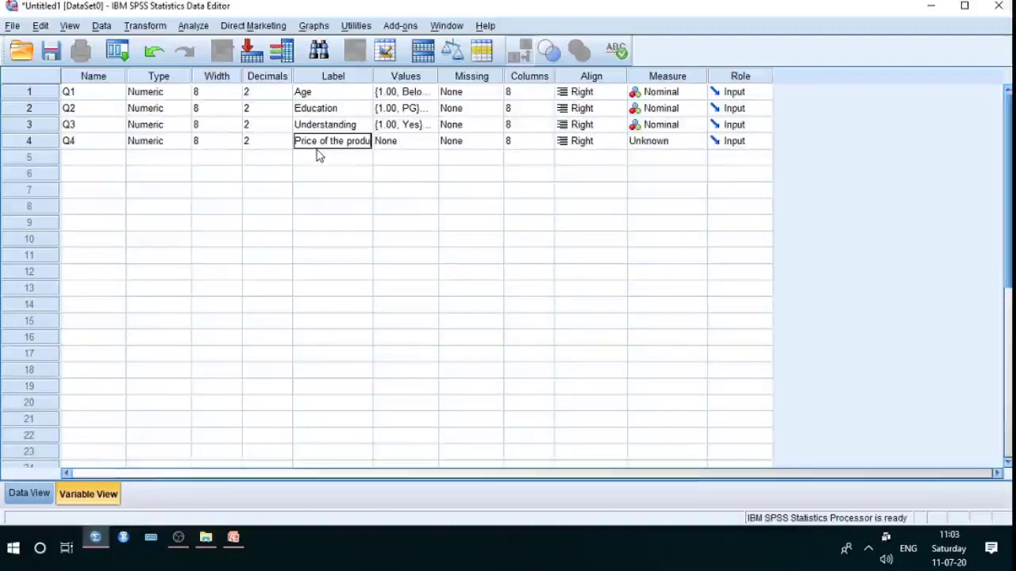
type("ct")
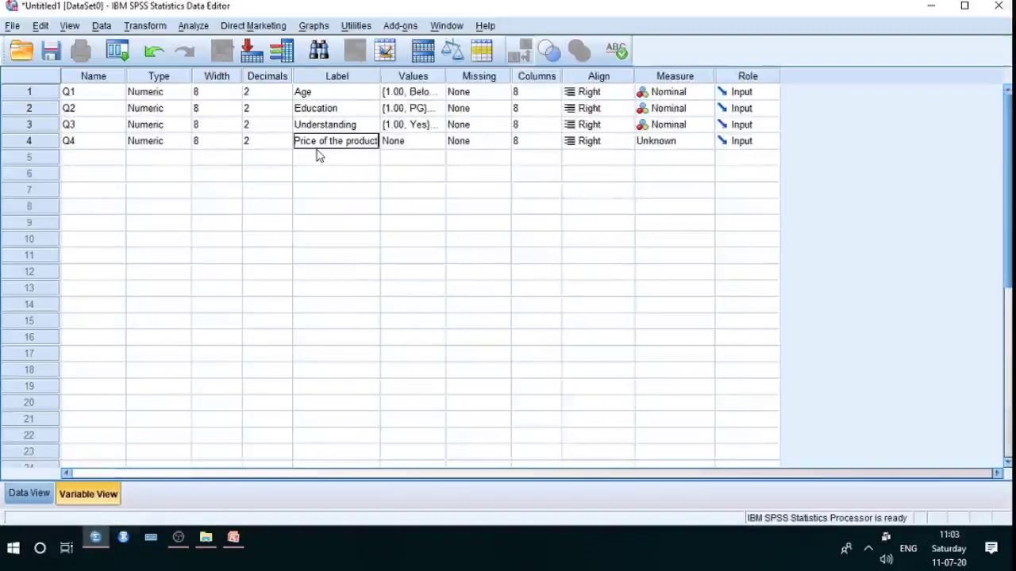
left_click(334, 190)
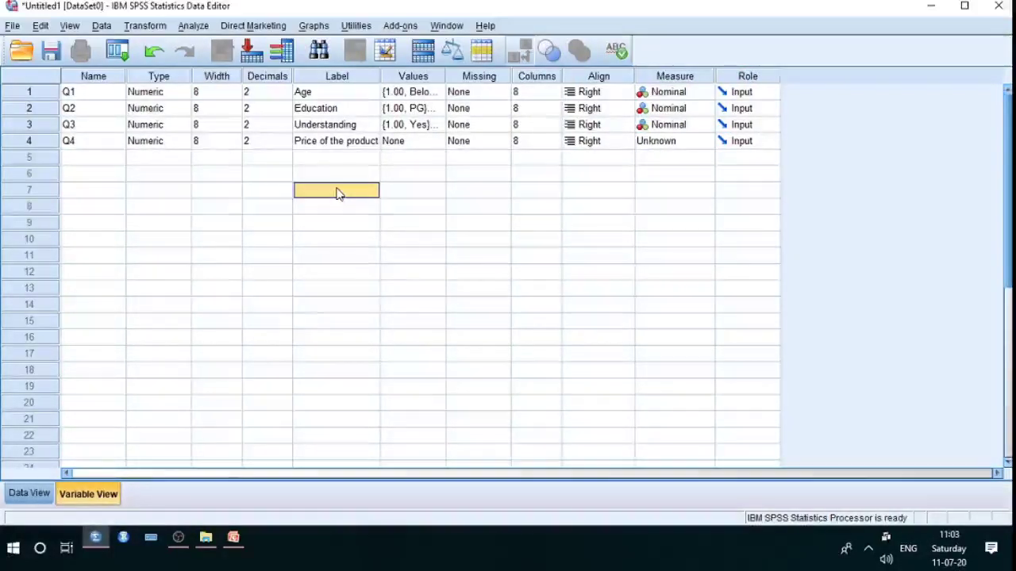
- Start value labels for Q4 by adding value 5 as "Strongly Agree" and value 4 as "Agree"
left_click(439, 141)
left_click(439, 141)
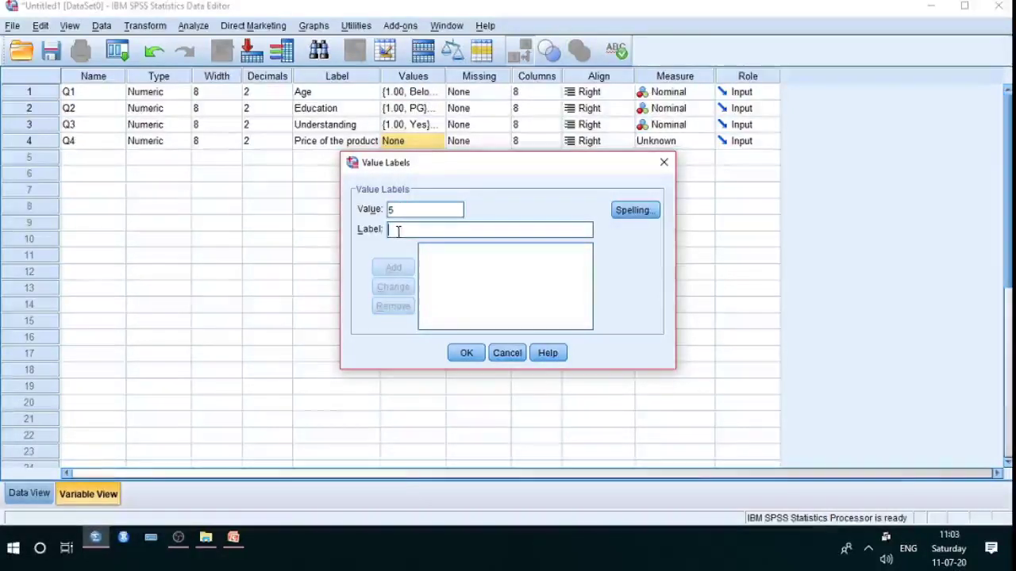
type("Strongly")
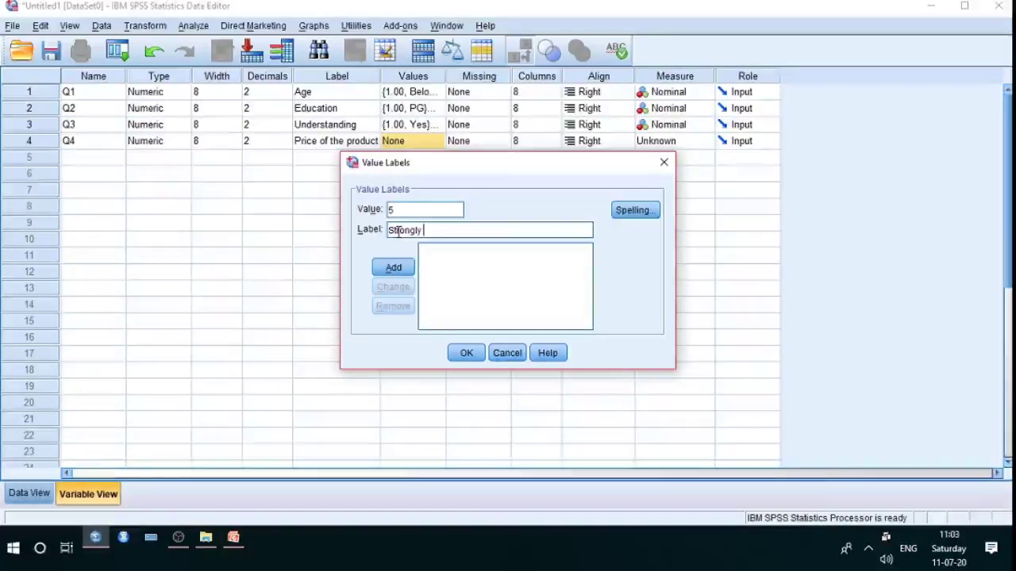
type(" Agree")
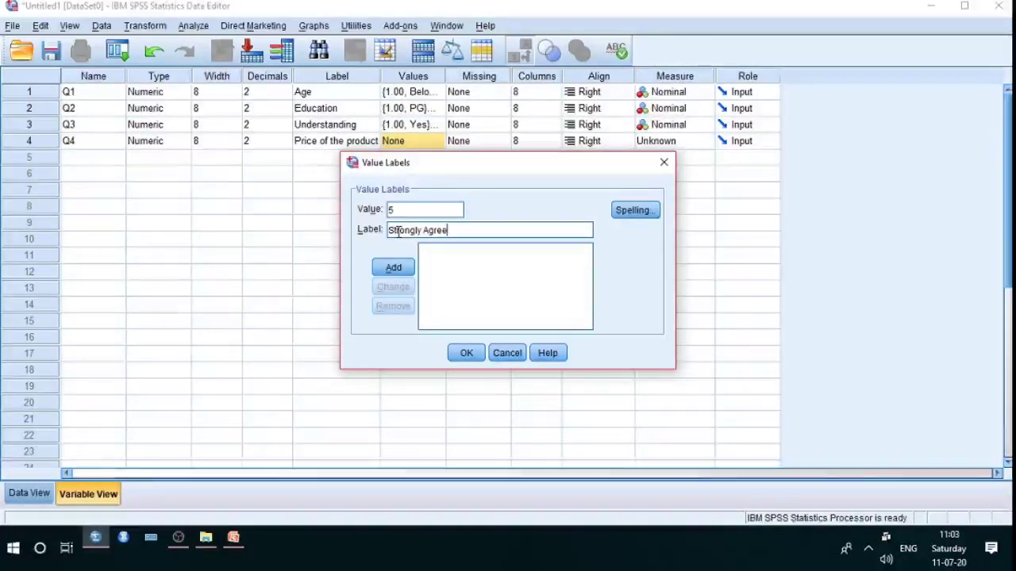
left_click(394, 269)
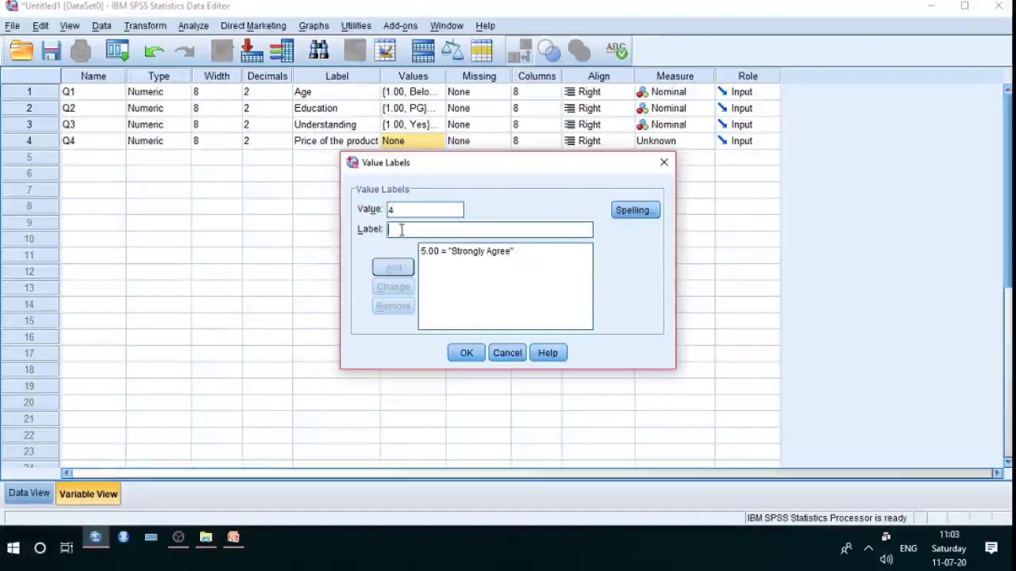
type("Agree")
left_click(393, 269)
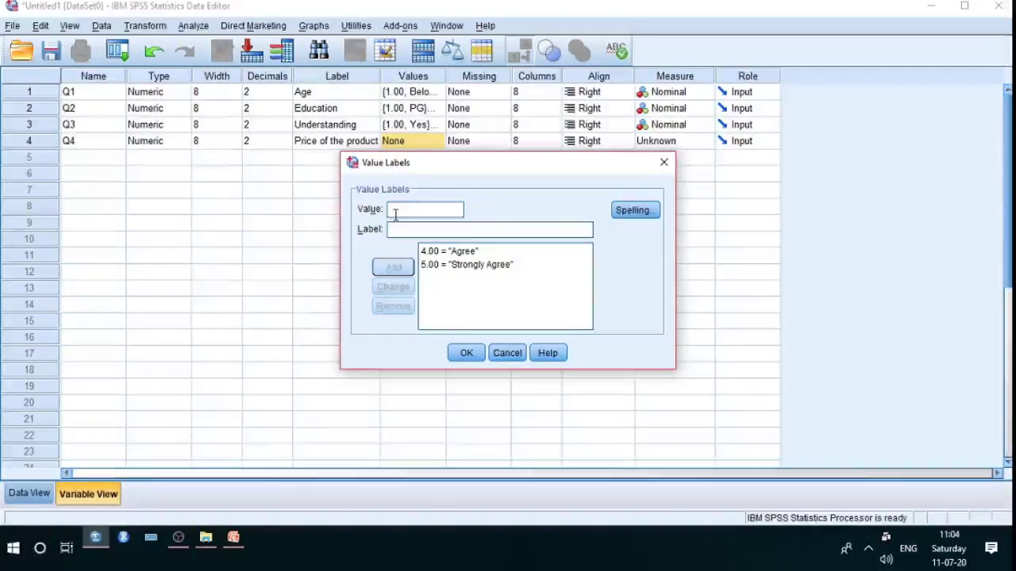
- Add value 3 with the label "Neutral" and value 2 with the label "Disagree" for Q4
type("3")
left_click(392, 230)
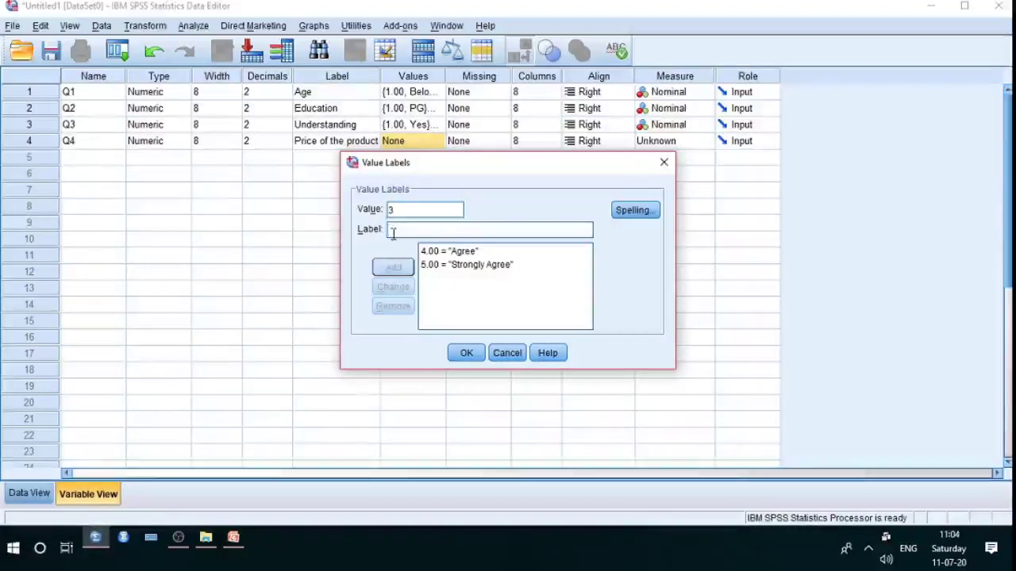
type("Neutral")
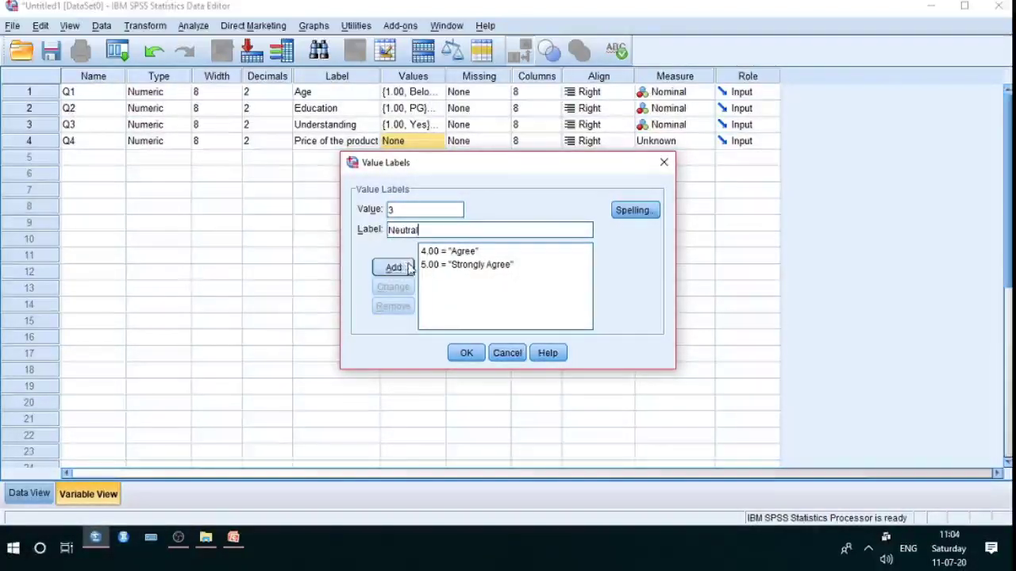
left_click(394, 268)
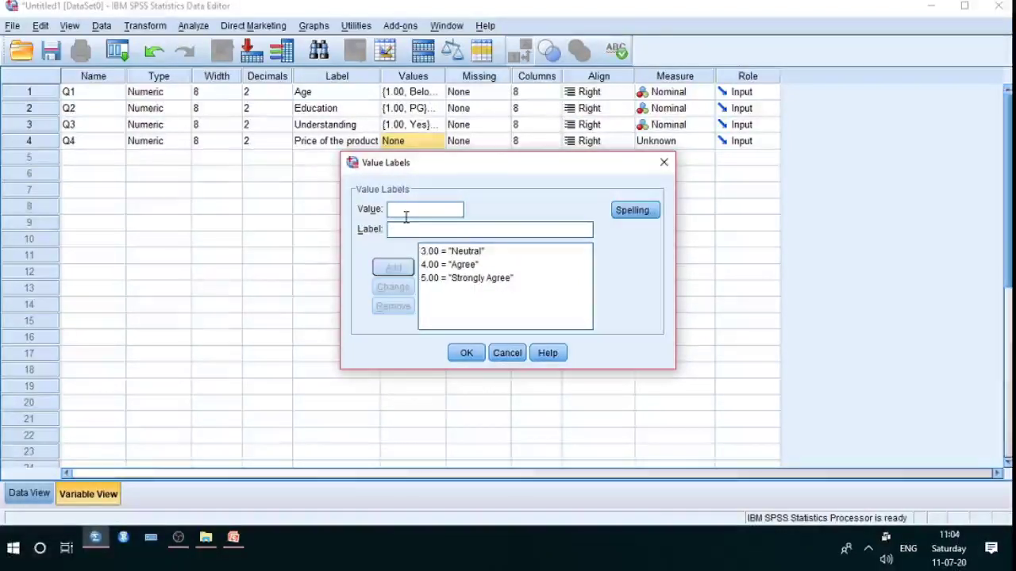
type("2")
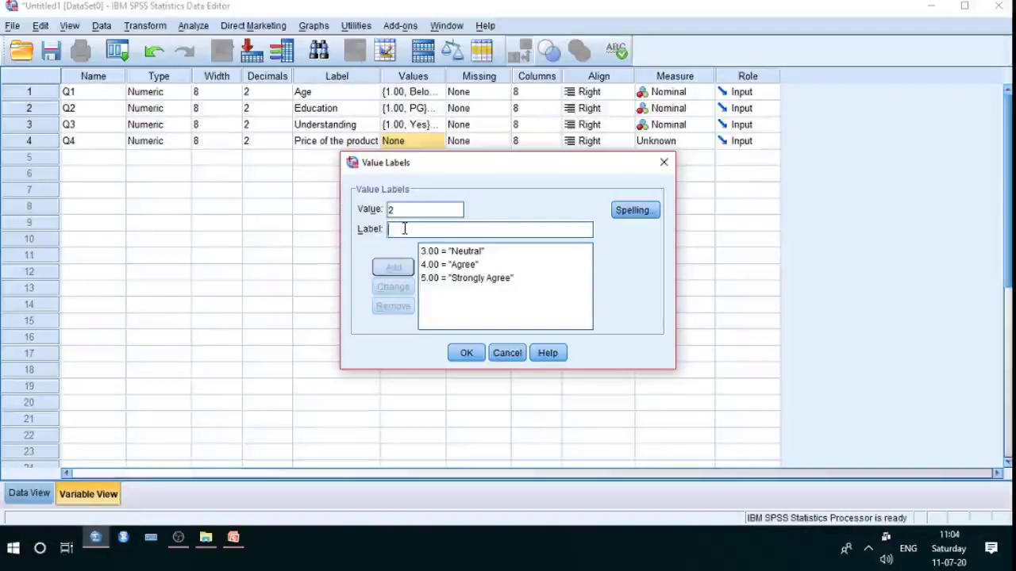
type("Disagree")
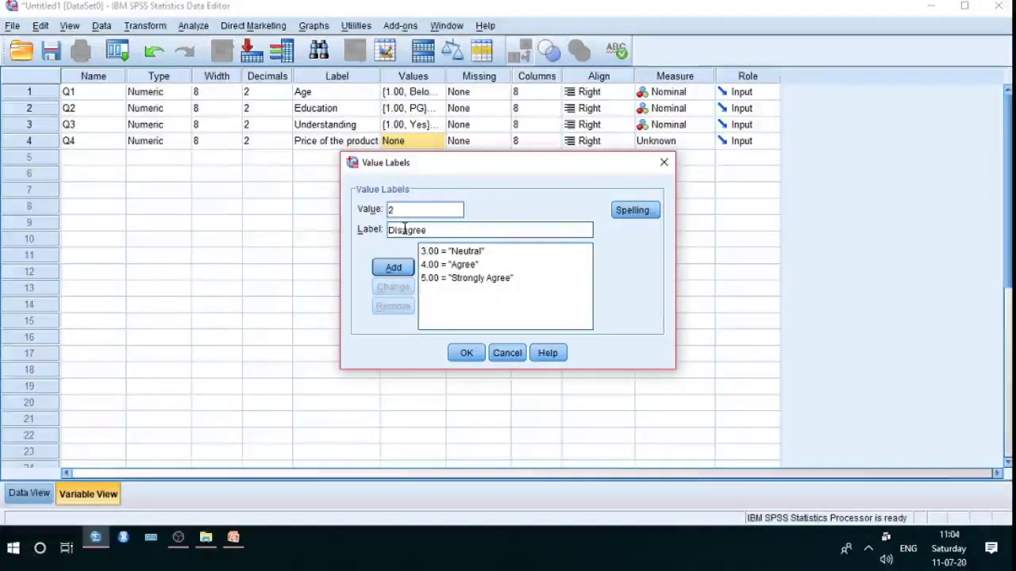
left_click(398, 270)
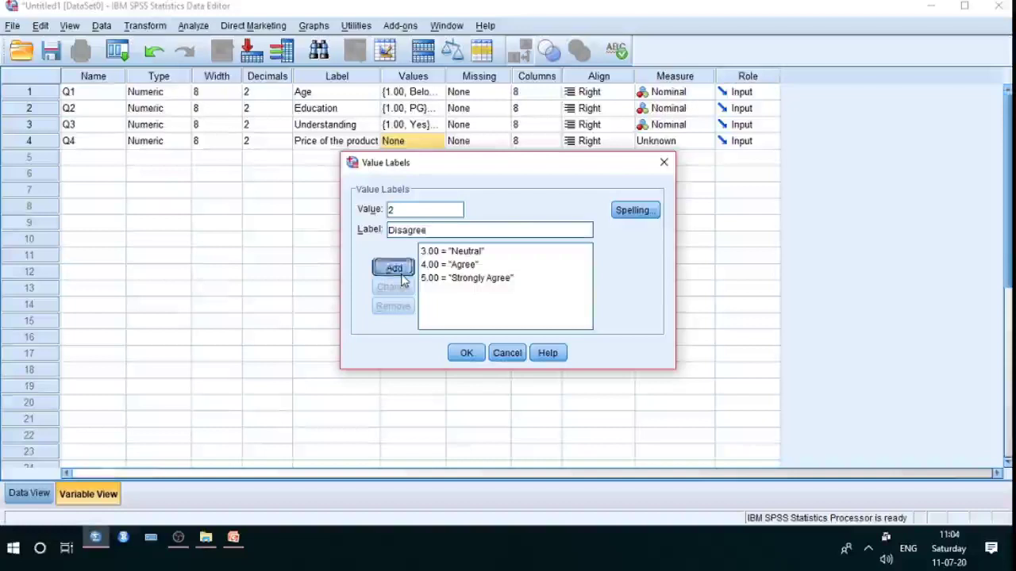
- Add value 1 with the label "Strongly Disagree" and apply the value labels to Q4
type("1")
left_click(403, 229)
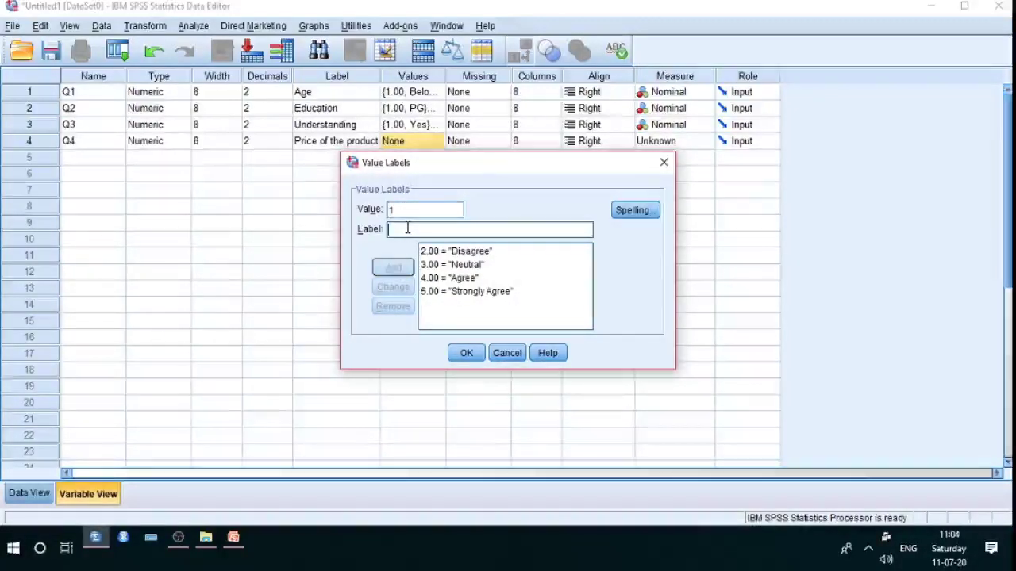
type("strong")
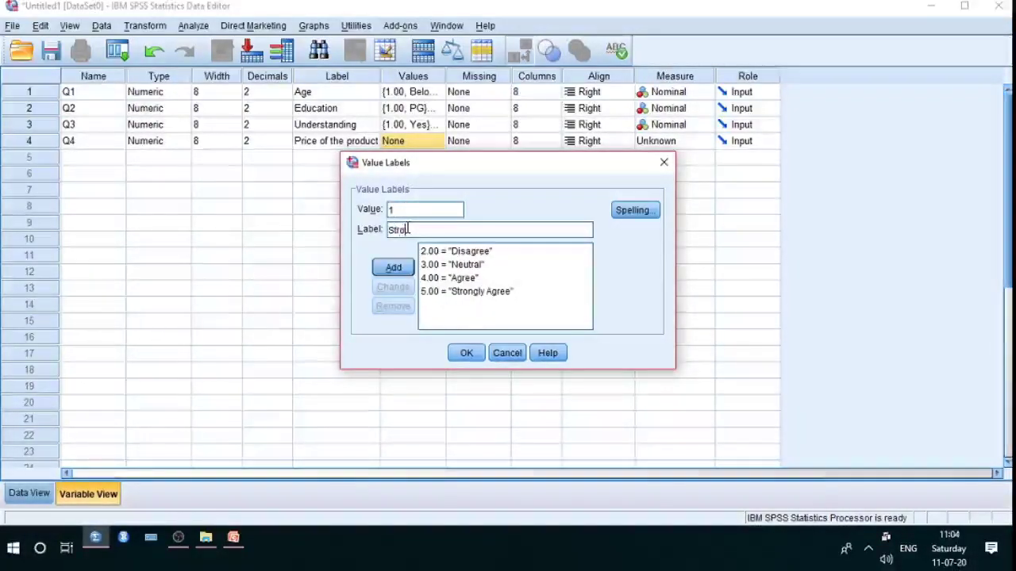
type("ly")
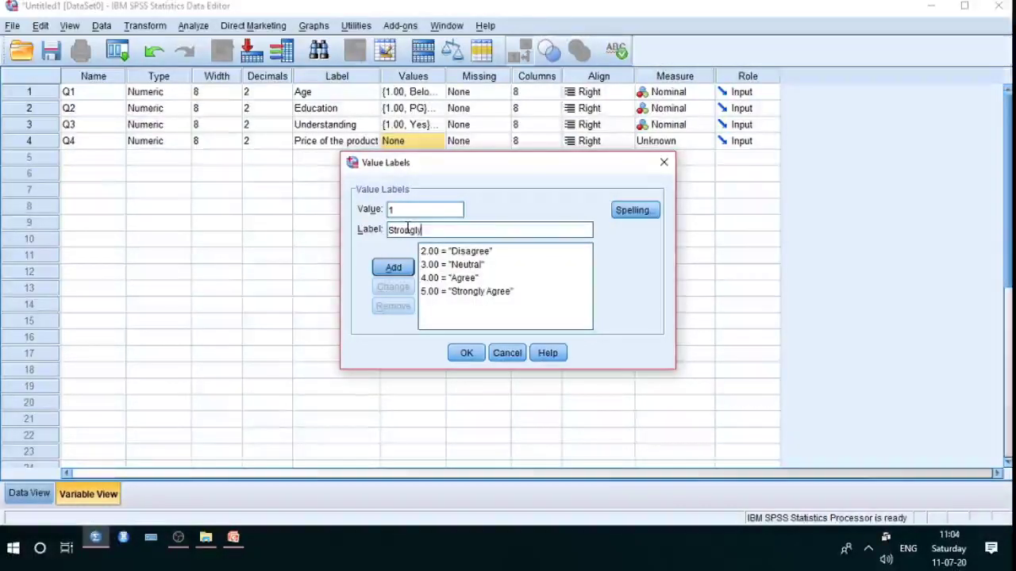
type(" Disagree")
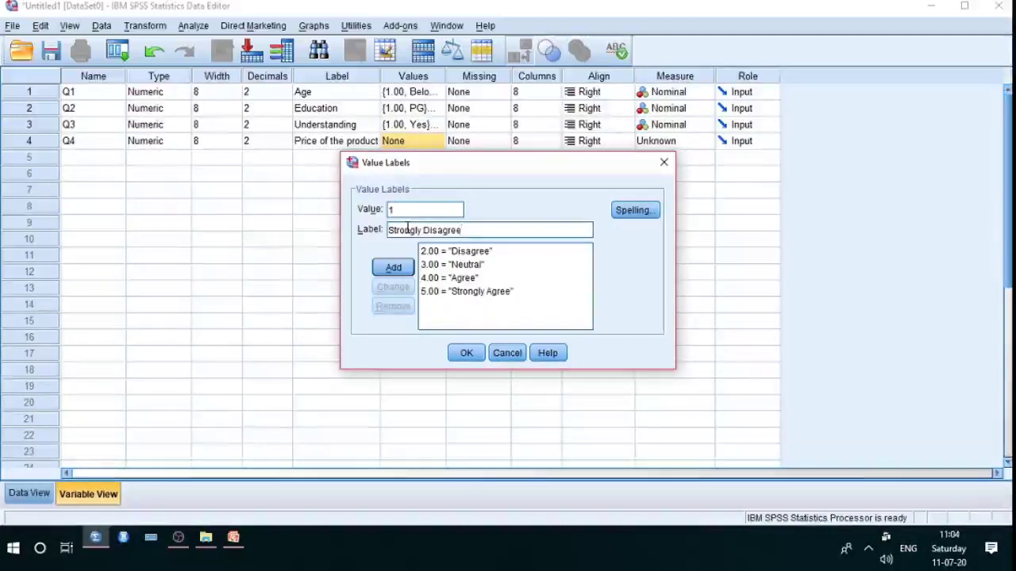
left_click(399, 270)
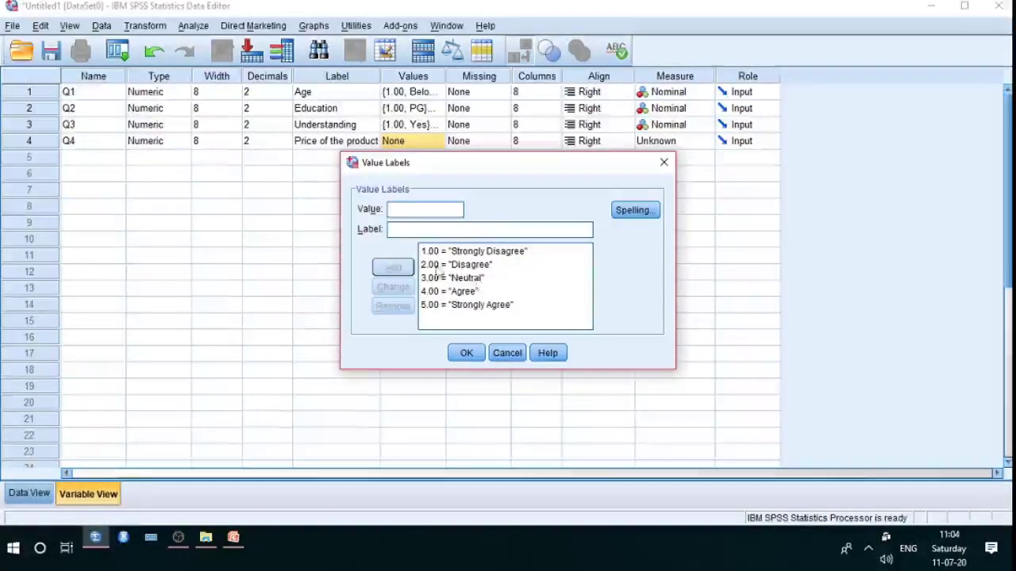
left_click(471, 265)
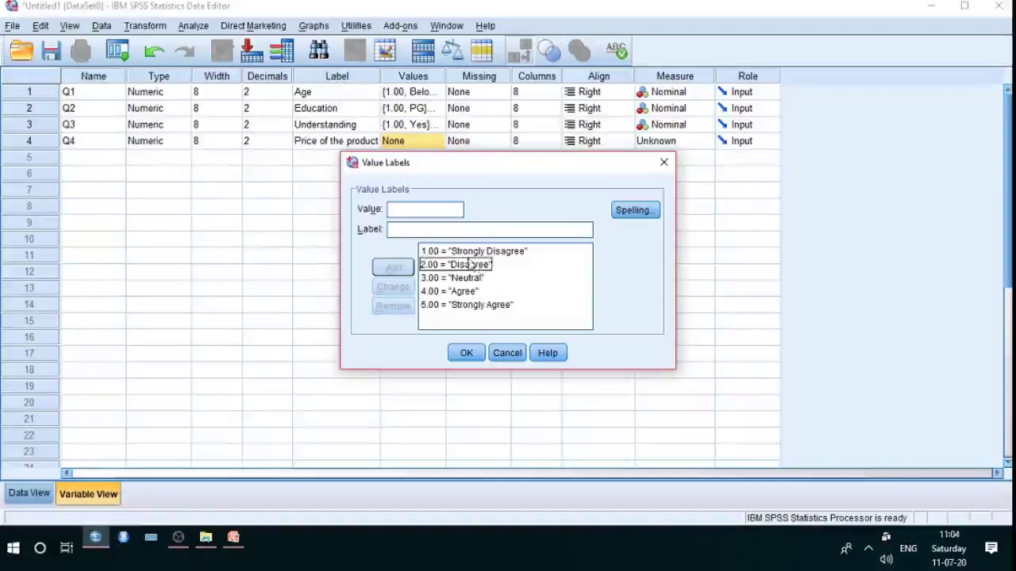
left_click(535, 270)
left_click(513, 279)
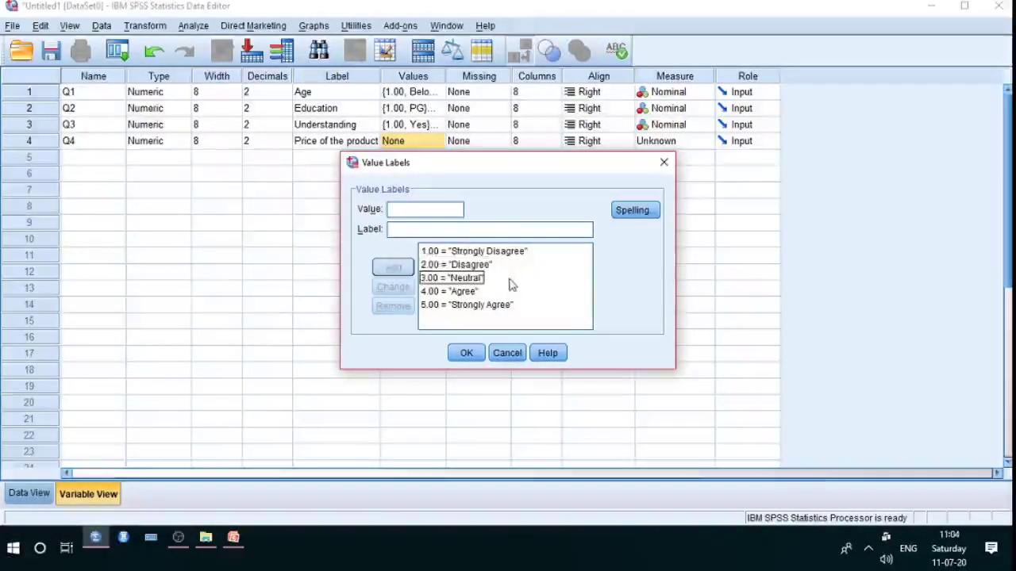
left_click(466, 353)
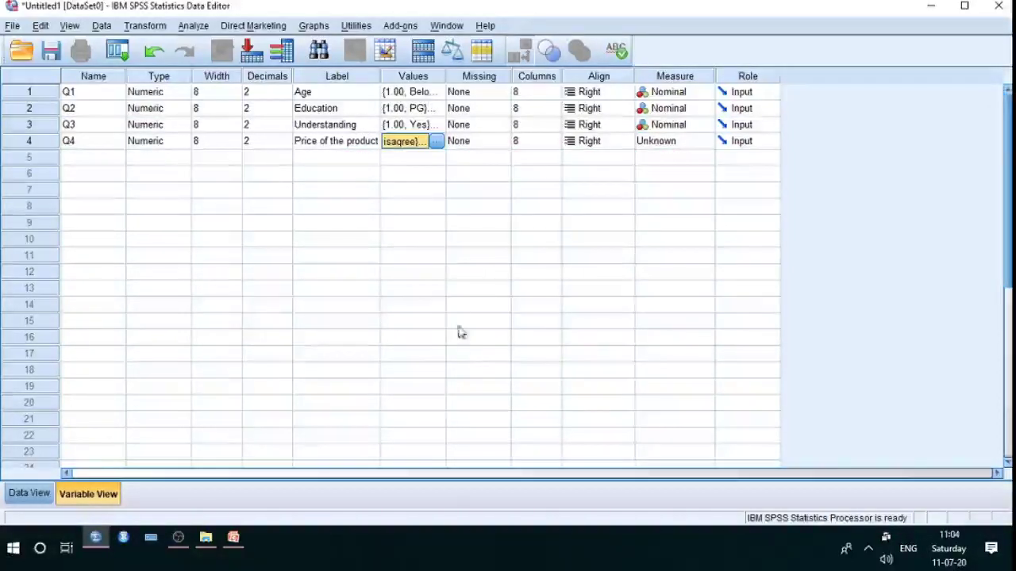
- Set the measurement level of Q4 (Price of the product) to Scale
left_click(706, 143)
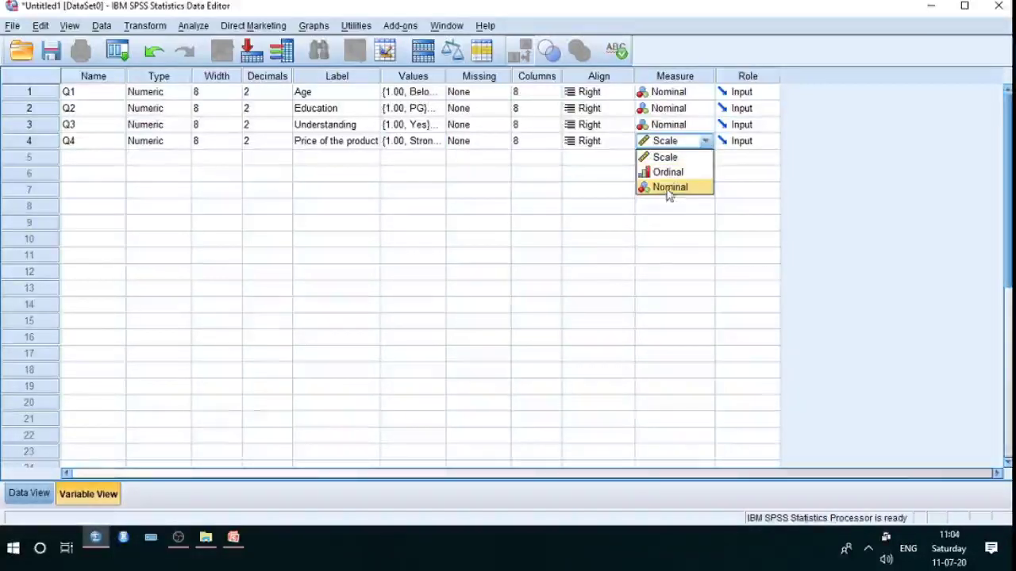
left_click(669, 158)
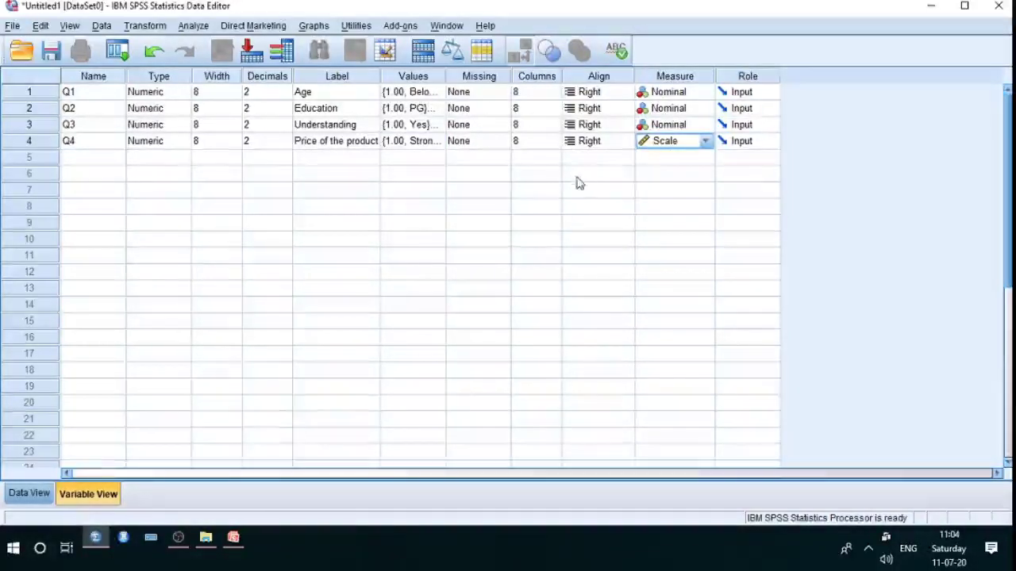
- Compare the variable definitions of Q1 to Q4 with the matching columns in the empty data grid
left_click(581, 174)
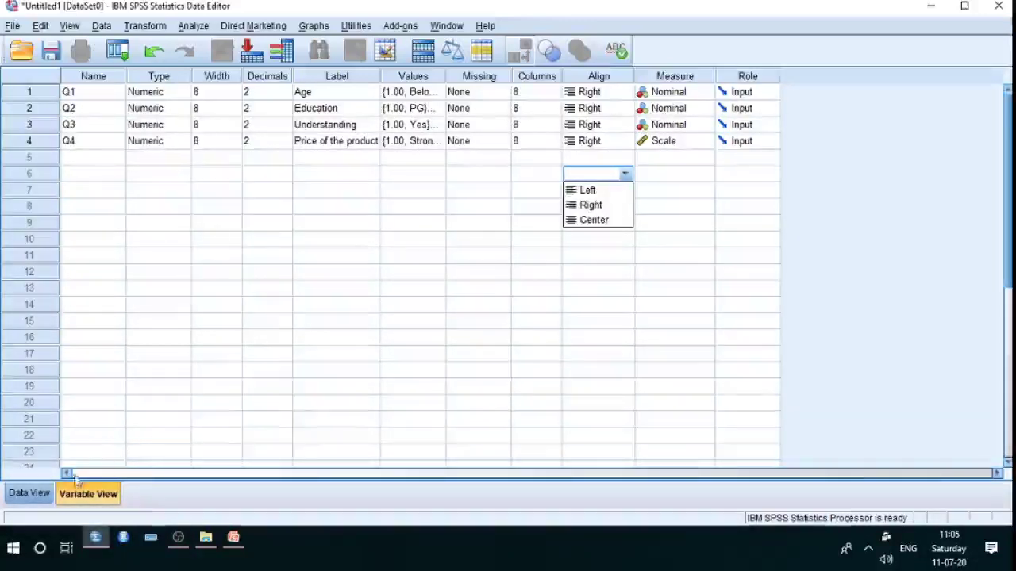
left_click(29, 493)
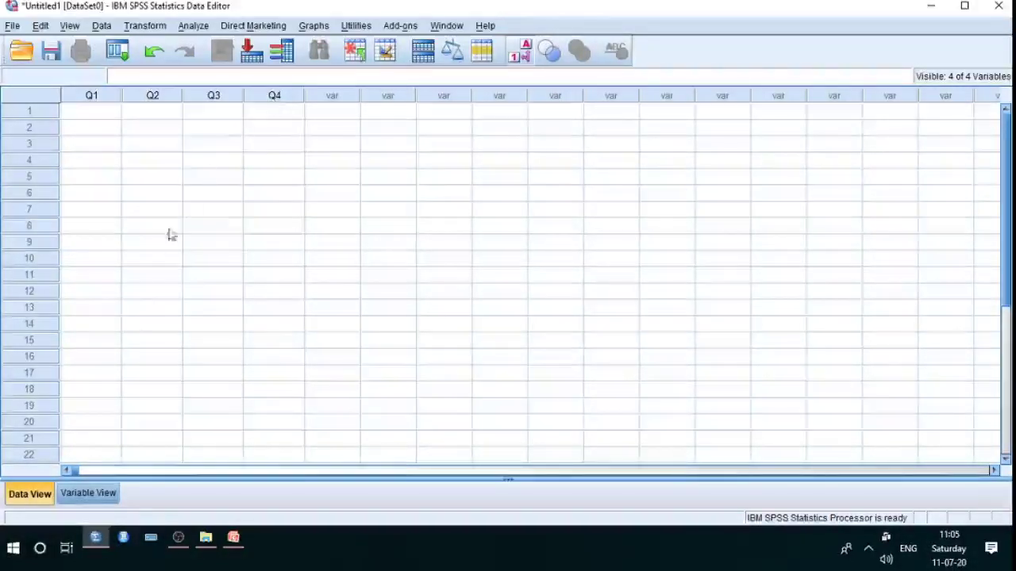
left_click(89, 493)
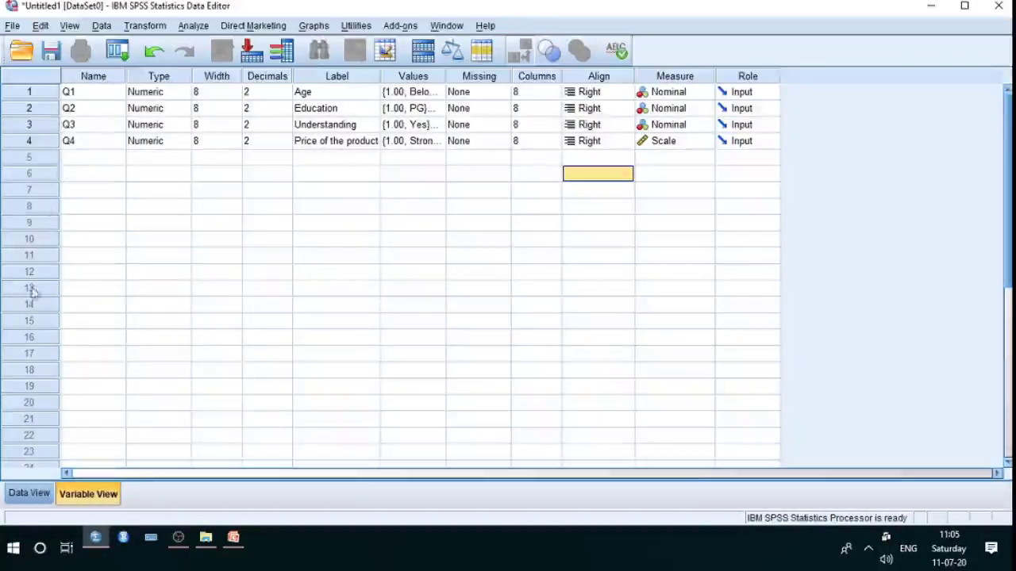
left_click(24, 491)
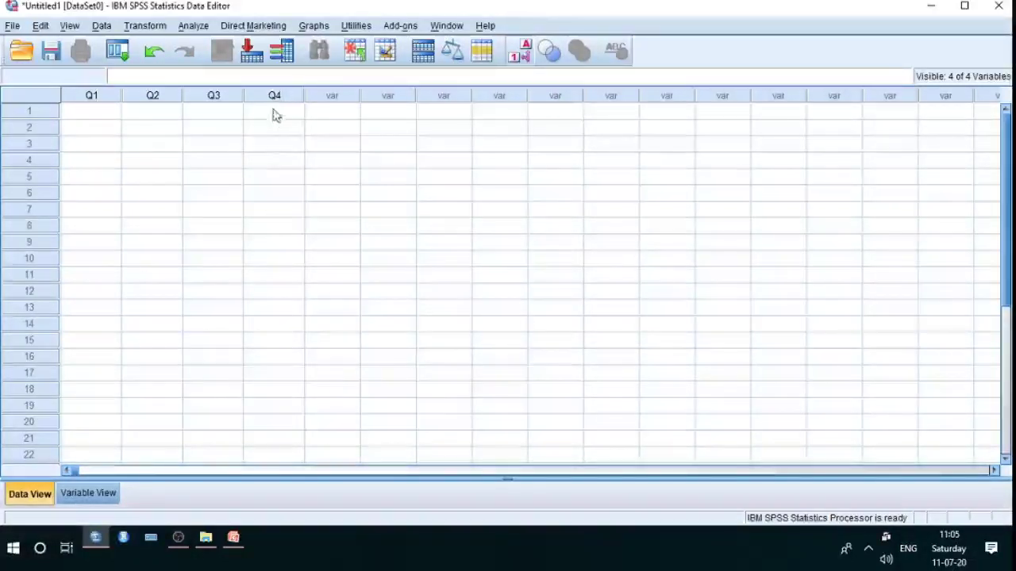
left_click(86, 493)
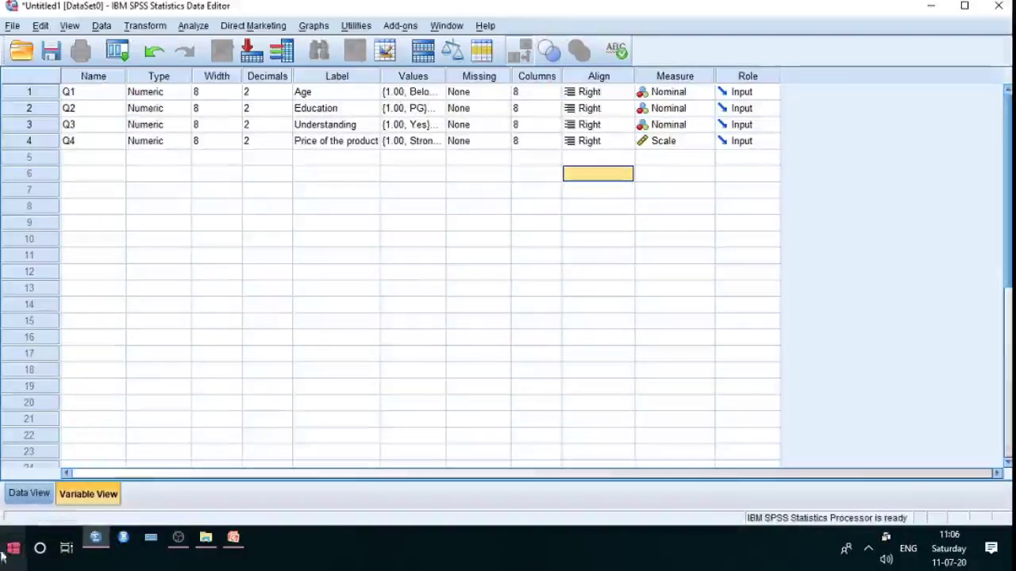
left_click(28, 493)
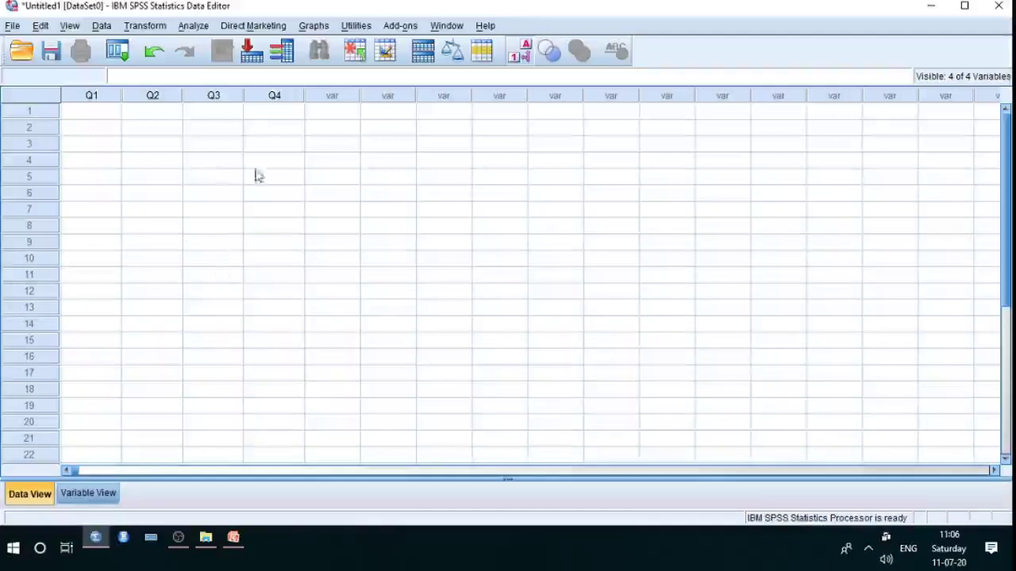
left_click(103, 493)
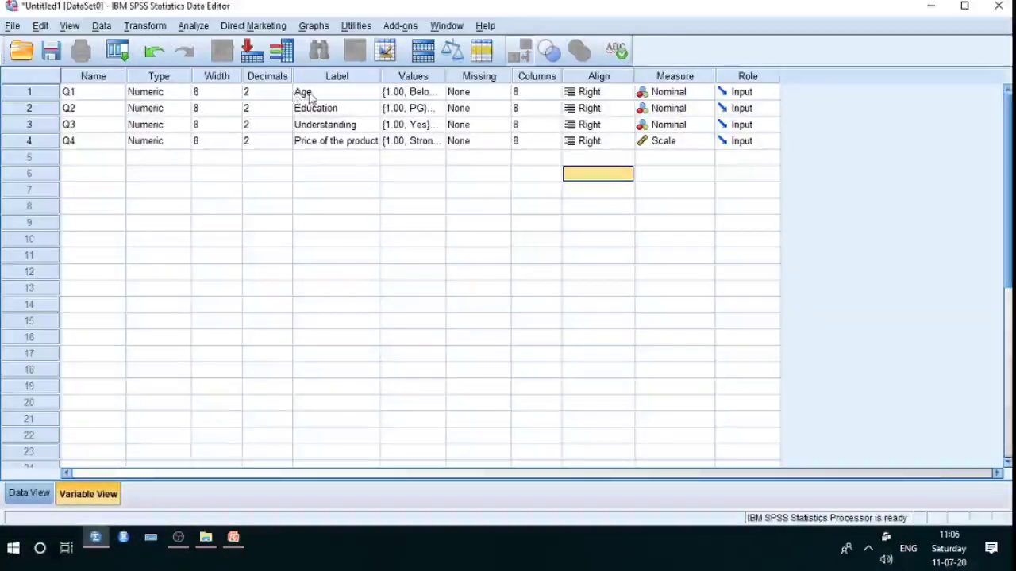
- Enter 1 for Q1 in the first case and display numeric codes instead of value labels in the data grid
left_click(30, 493)
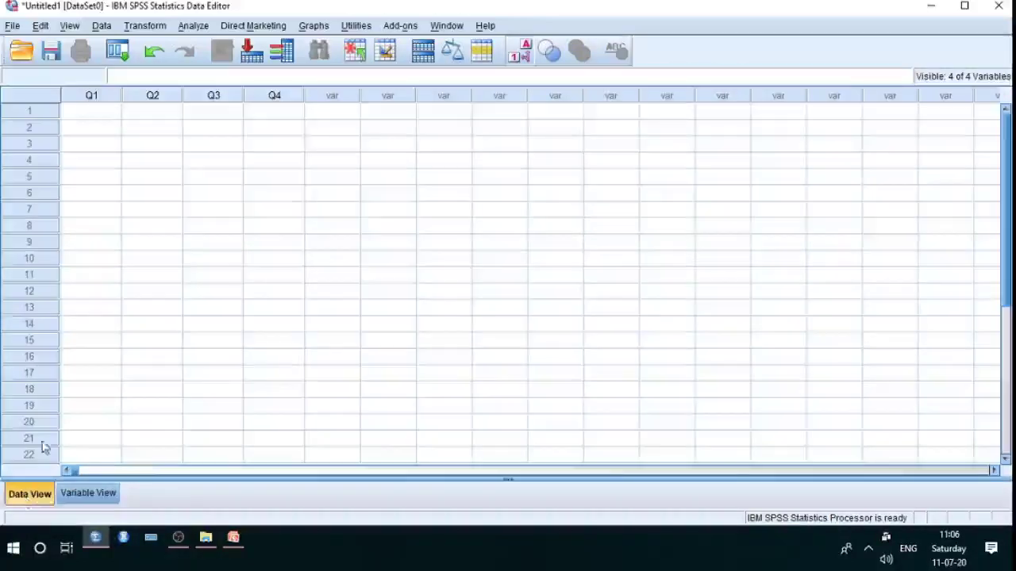
left_click(88, 113)
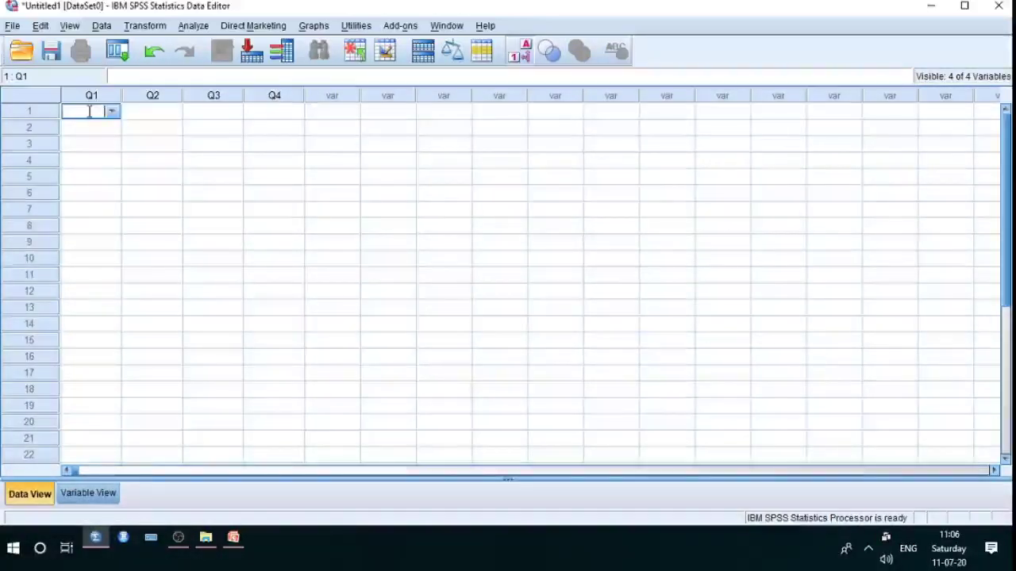
type("1")
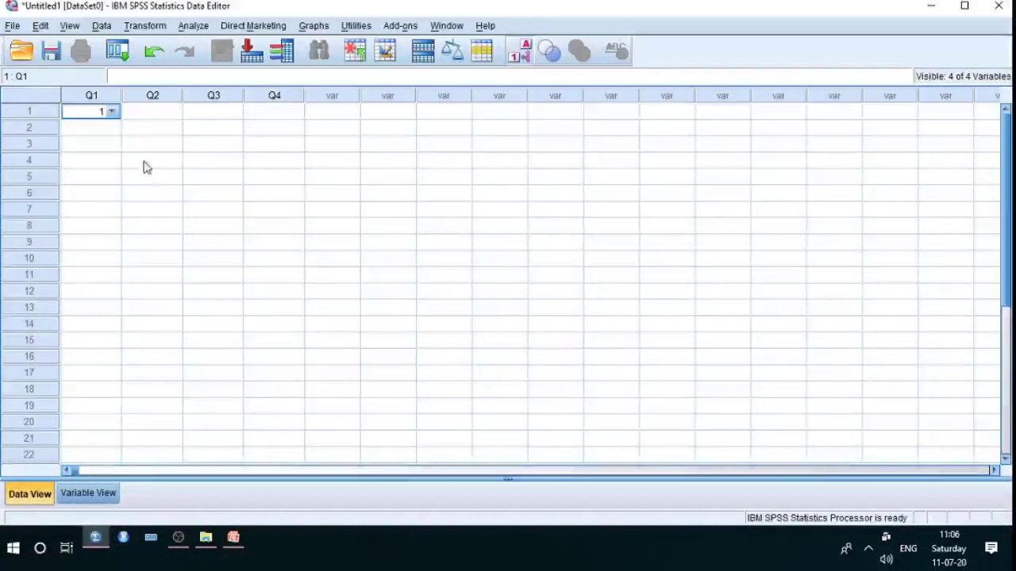
left_click(145, 166)
left_click(109, 114)
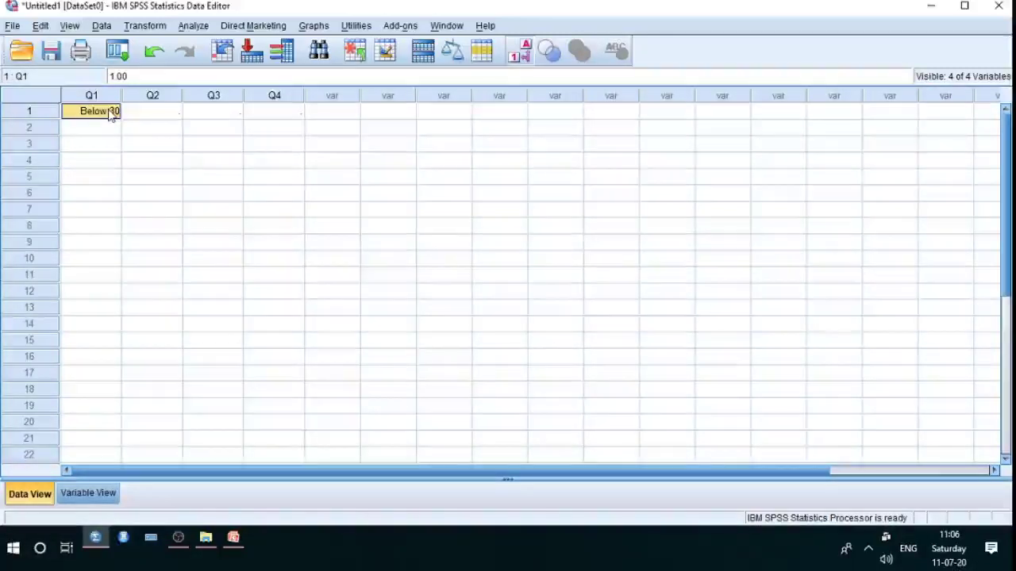
left_click(518, 57)
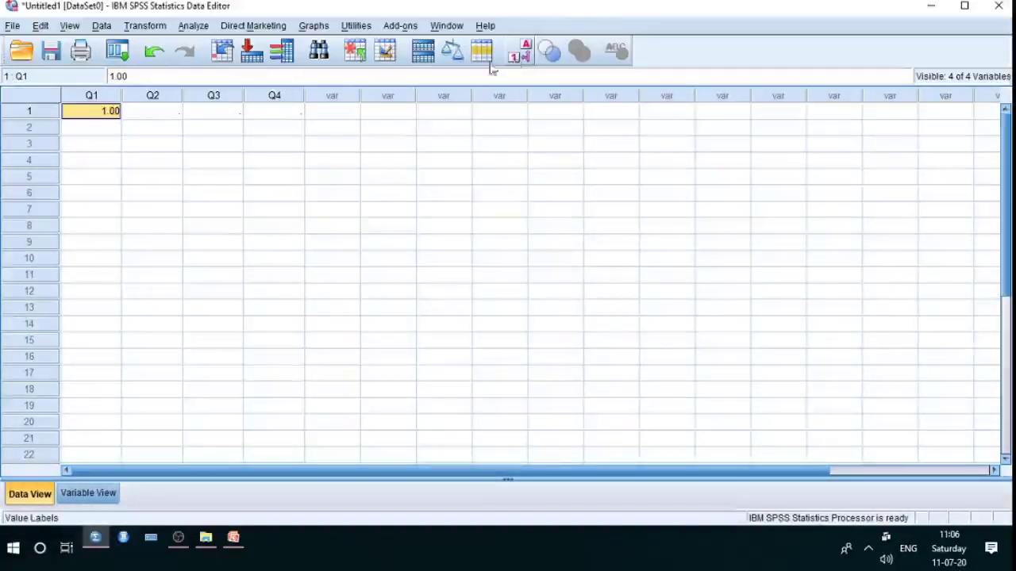
- Enter 2 for Q2 (Education) in the first case, checking the variable definitions beforehand
left_click(140, 145)
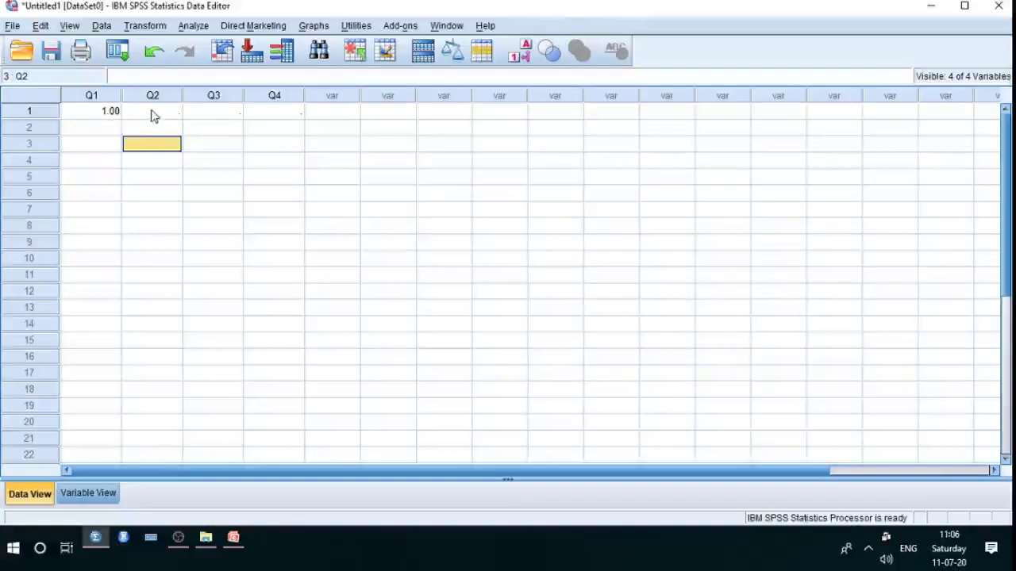
left_click(153, 113)
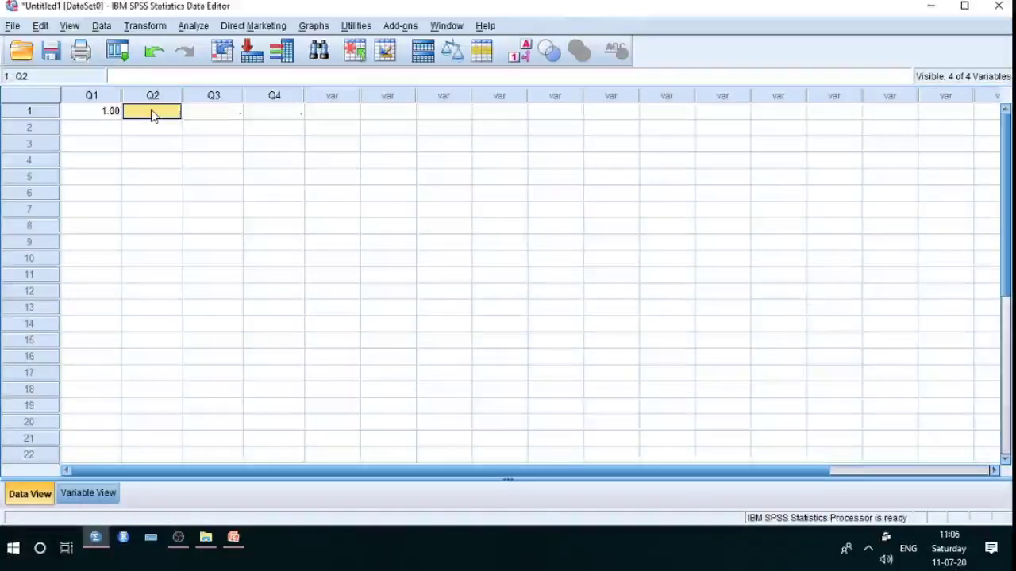
left_click(86, 494)
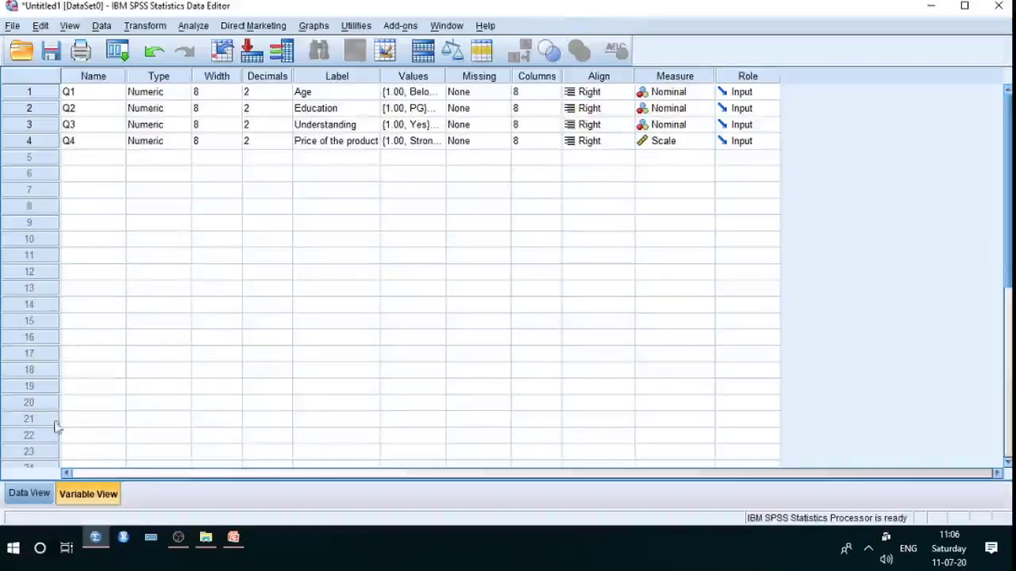
left_click(28, 496)
type("2")
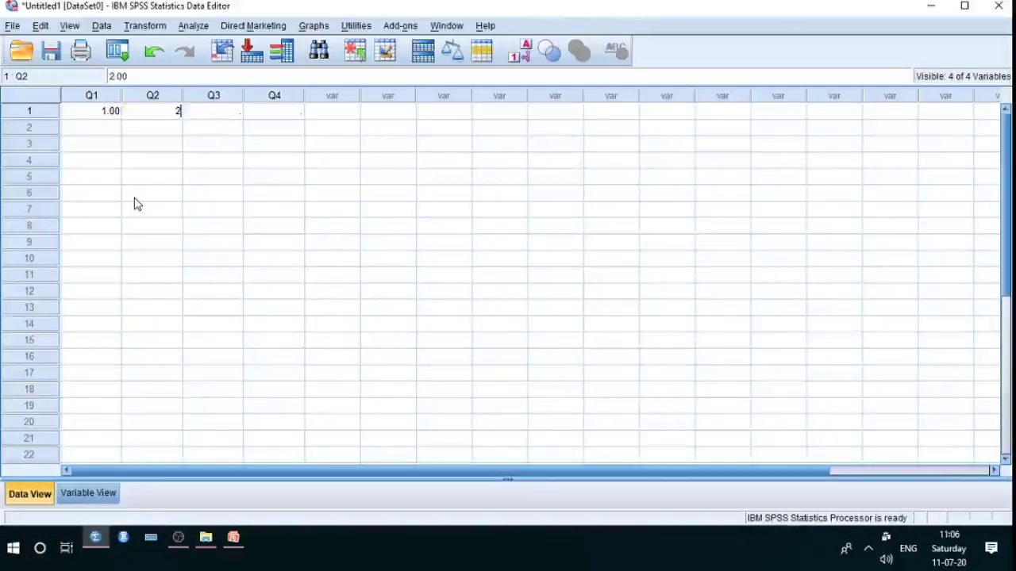
- Check the Q3 (Understanding) definition and enter 1 for Q3 in the first case
left_click(87, 494)
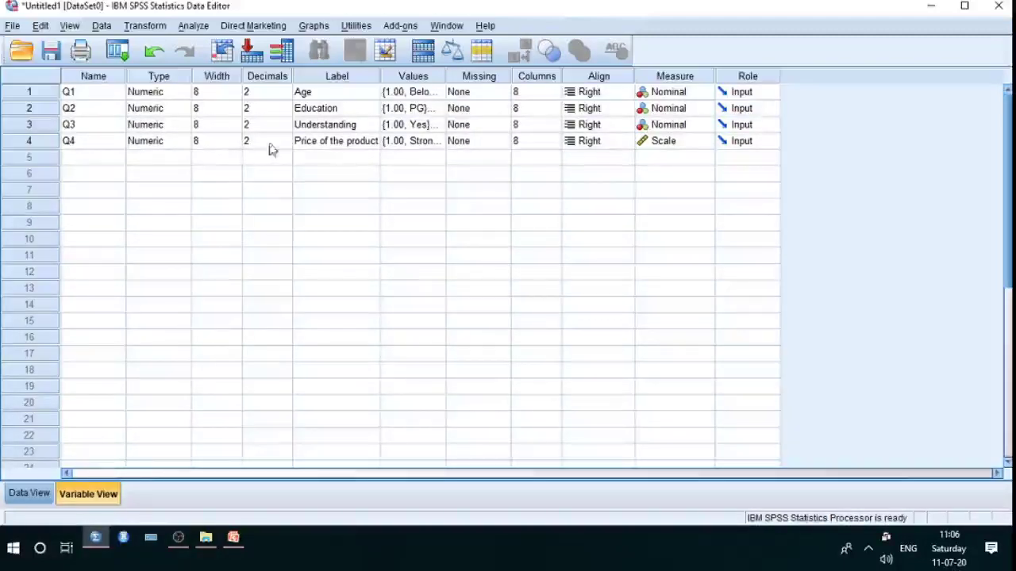
left_click(30, 493)
left_click(221, 116)
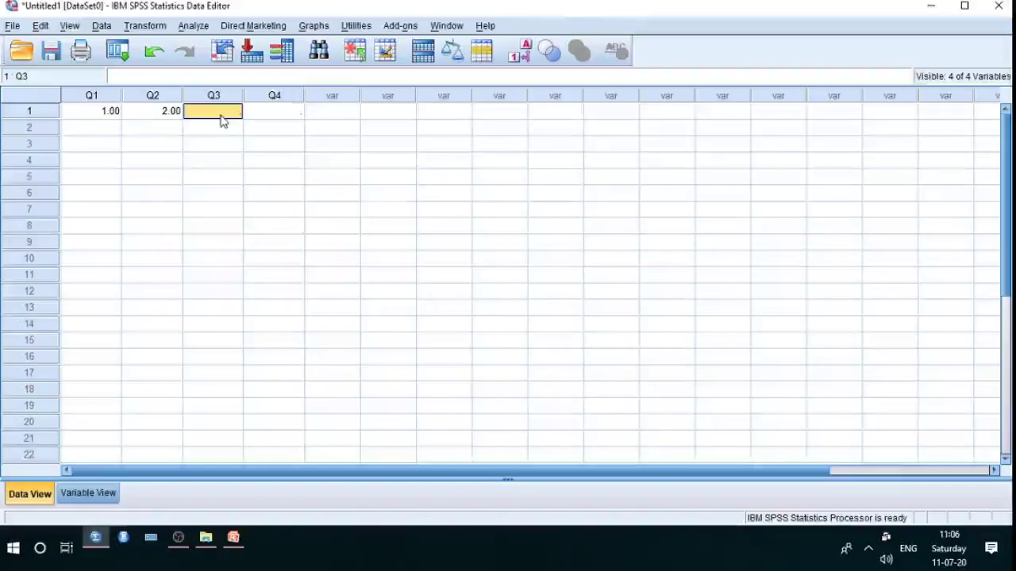
type("1")
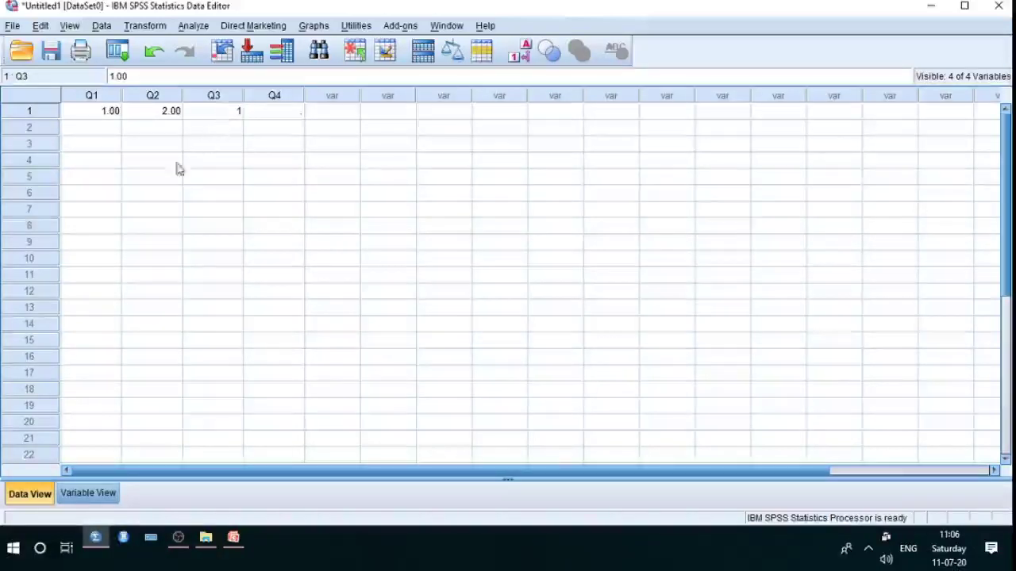
- Check the Q4 (Price of the product) definition and enter 5 for Q4 in the first case
left_click(91, 493)
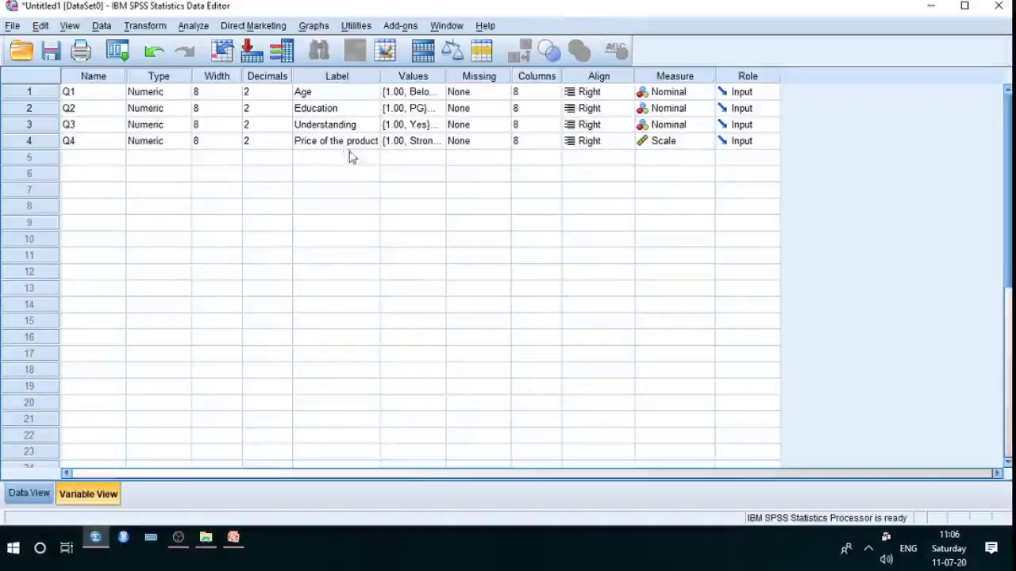
left_click(29, 493)
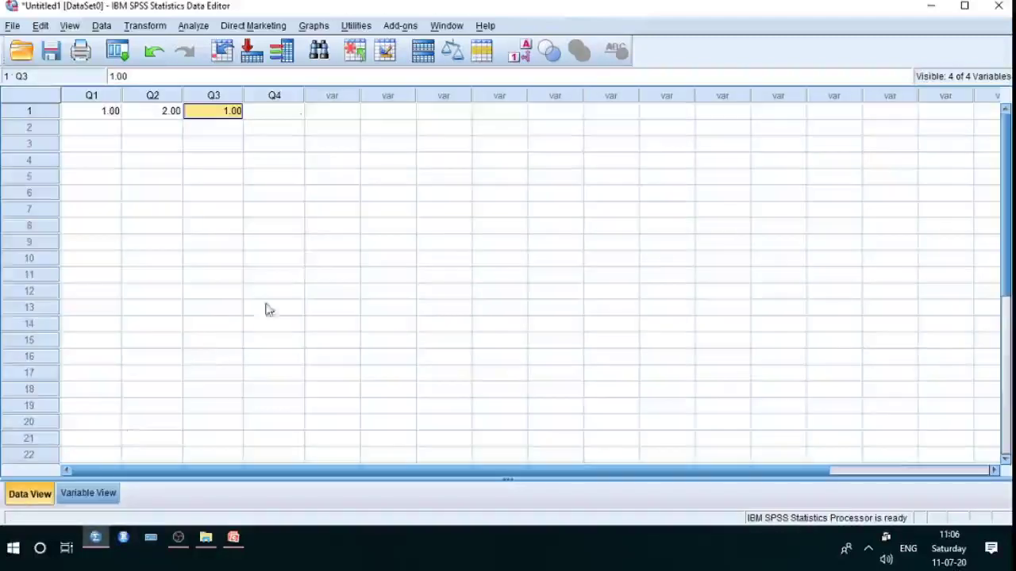
left_click(282, 113)
type("5")
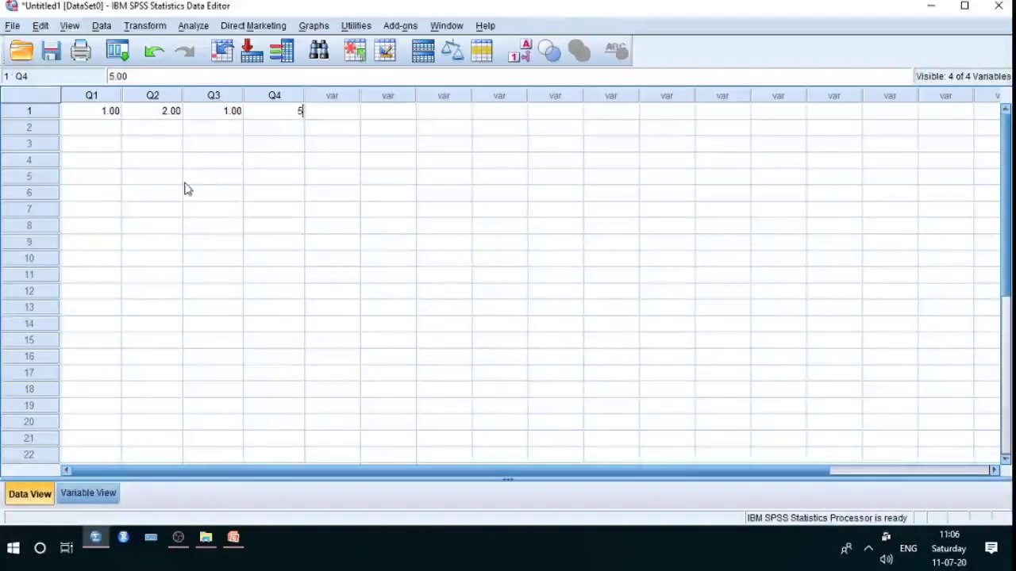
left_click(185, 182)
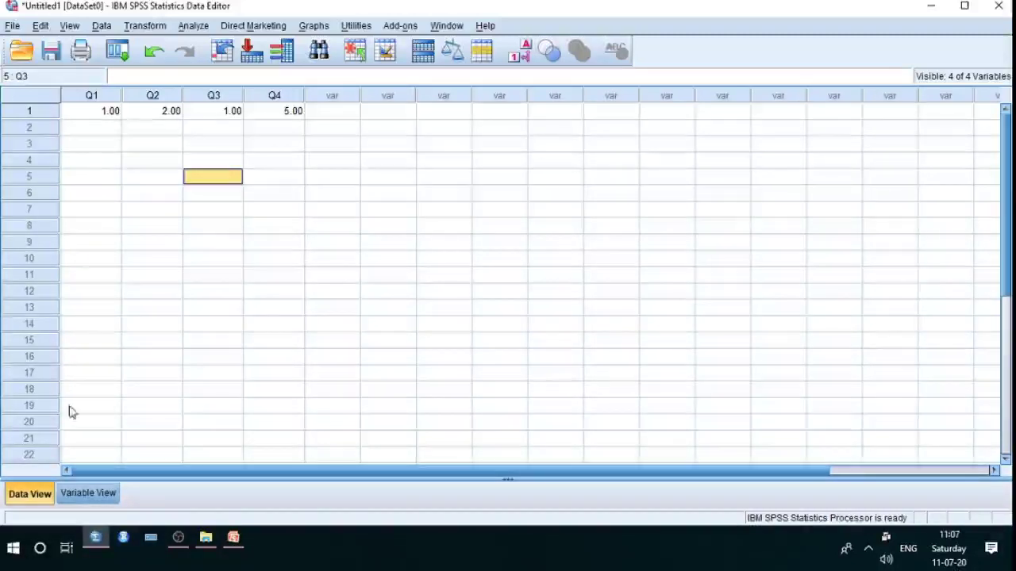
left_click(70, 494)
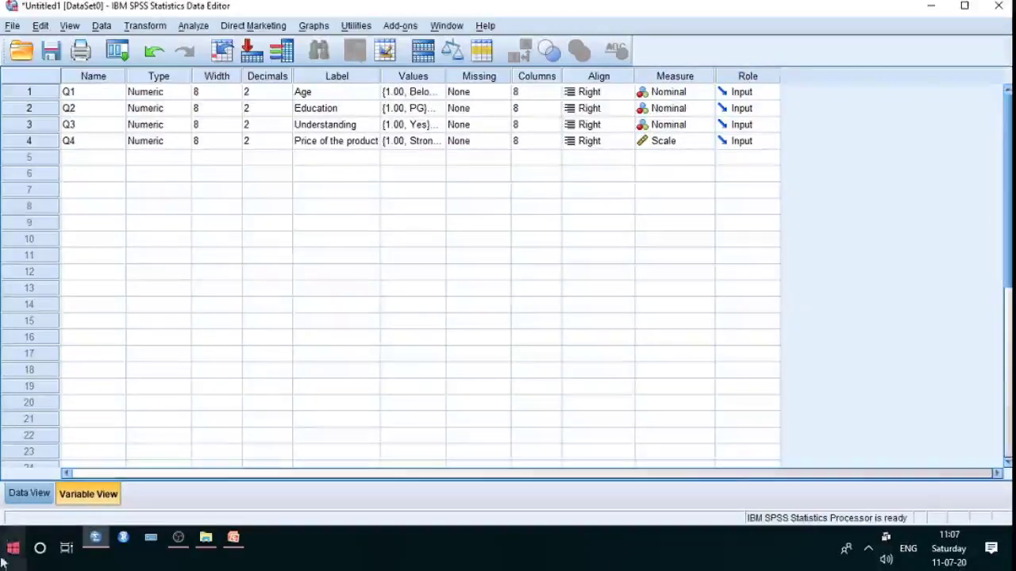
left_click(29, 494)
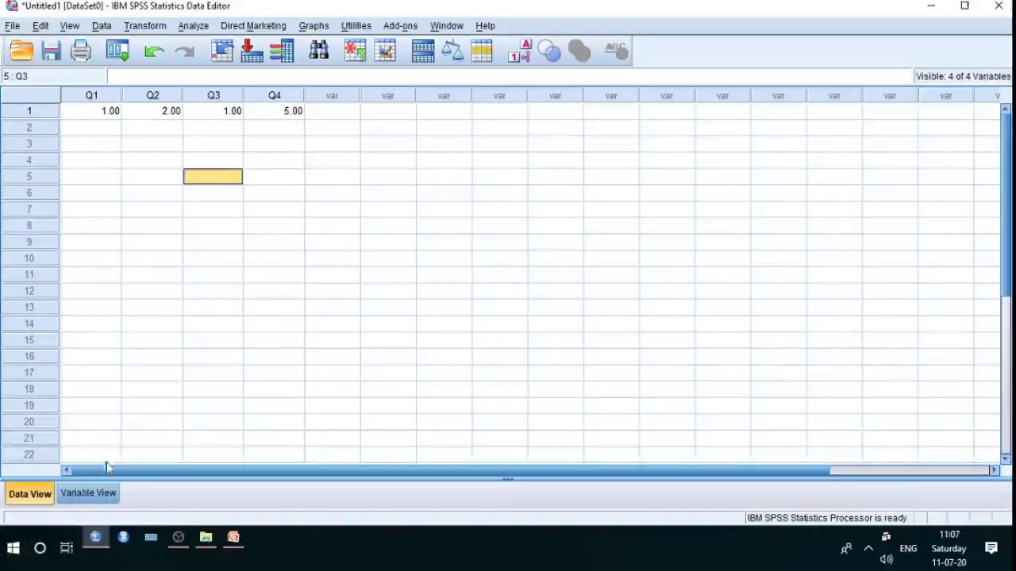
left_click(83, 495)
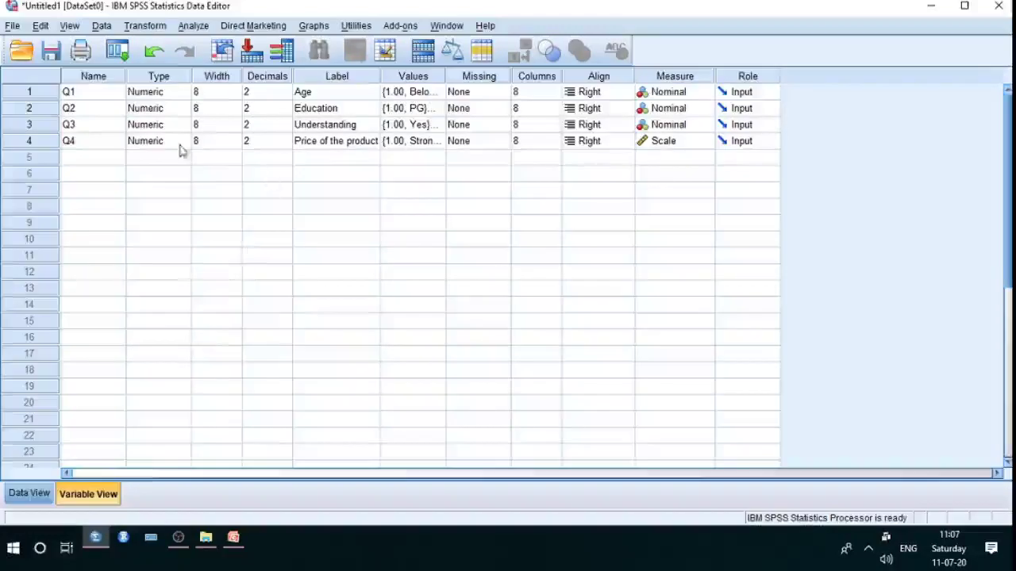
left_click(30, 493)
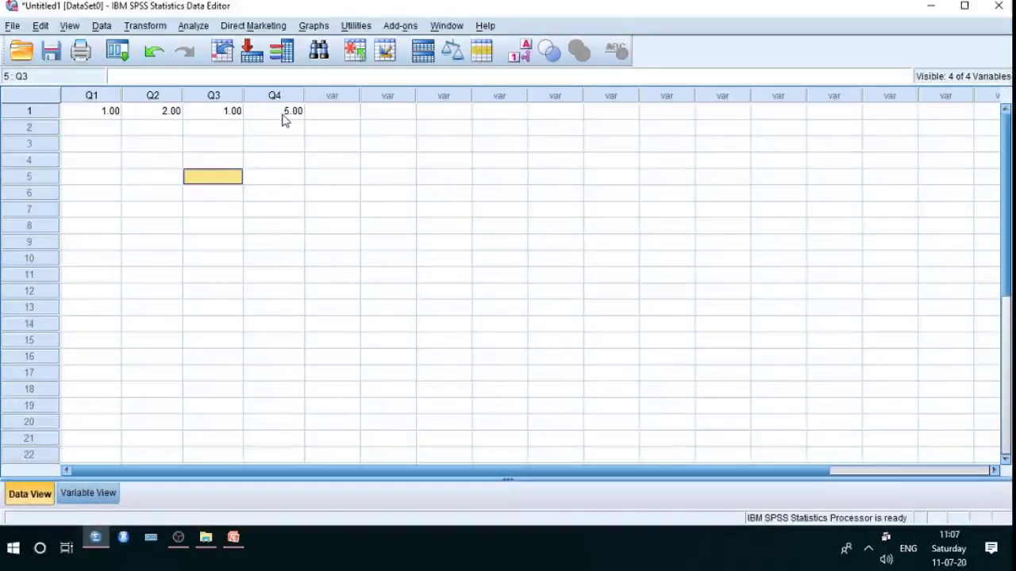
- Enter 2 for Q1 and 3 for Q2 in the second case
left_click(107, 128)
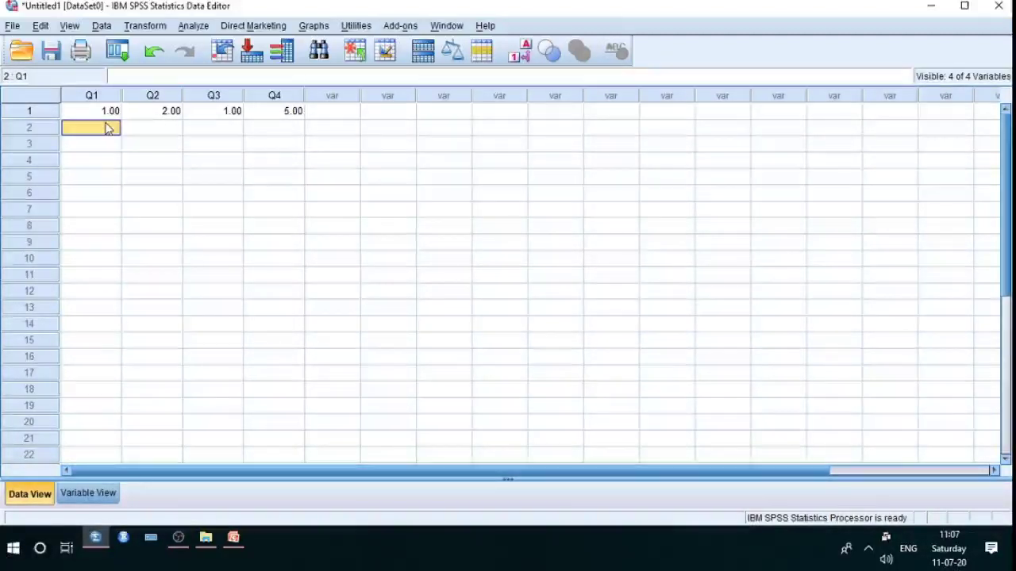
type("2")
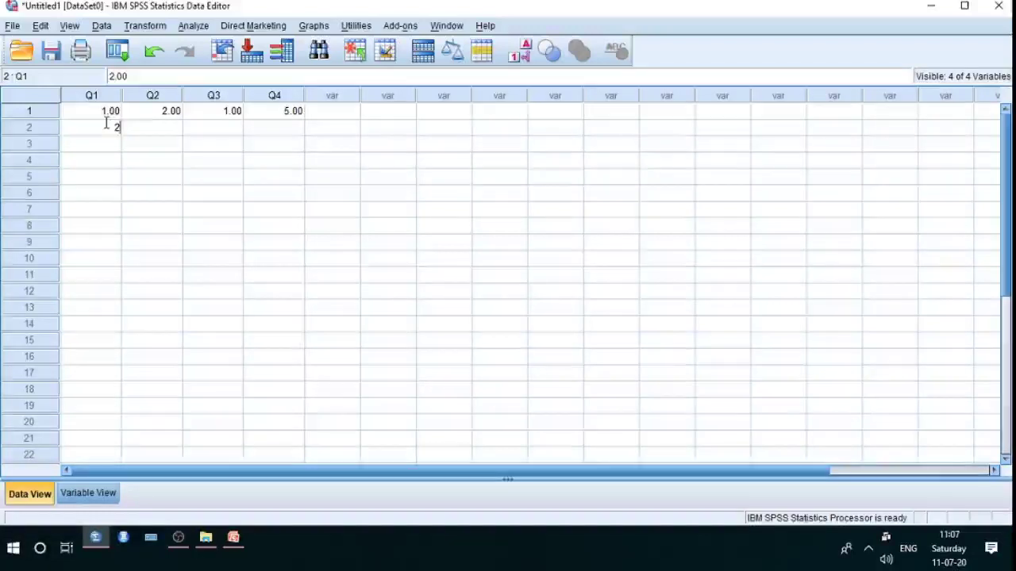
left_click(149, 133)
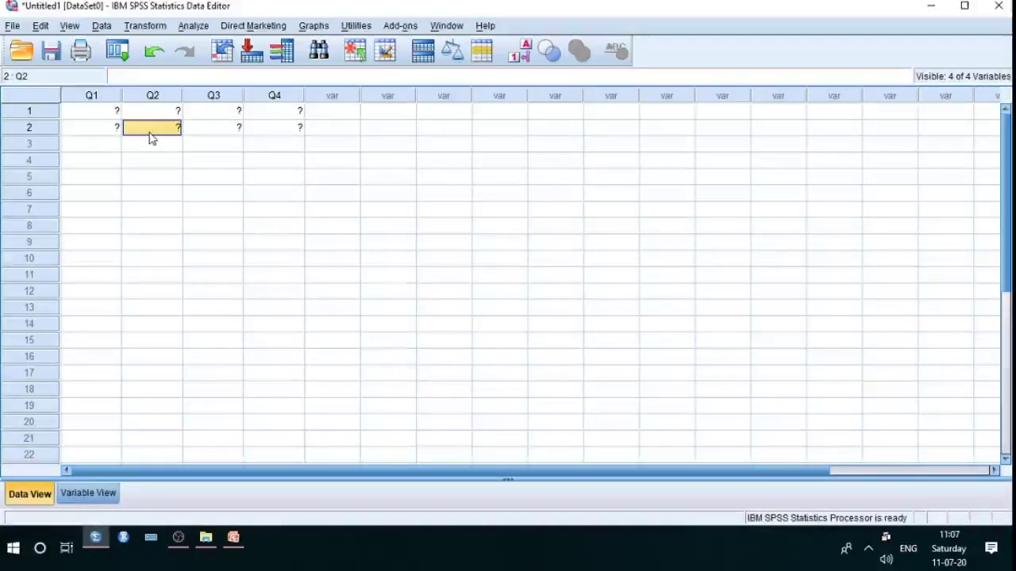
type("3")
left_click(111, 134)
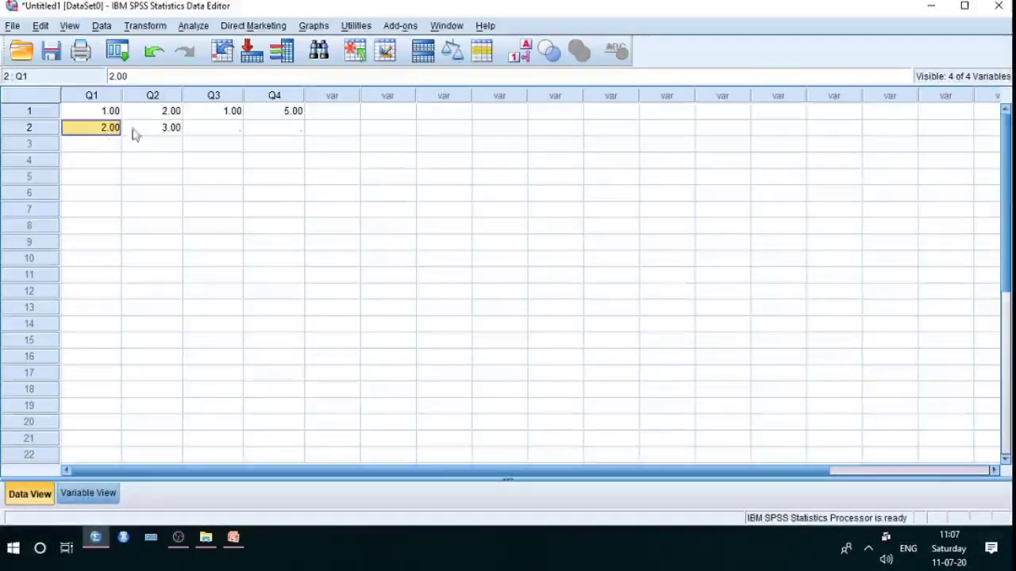
- Complete the second case with 2 for Q3 and 4 for Q4
left_click(220, 129)
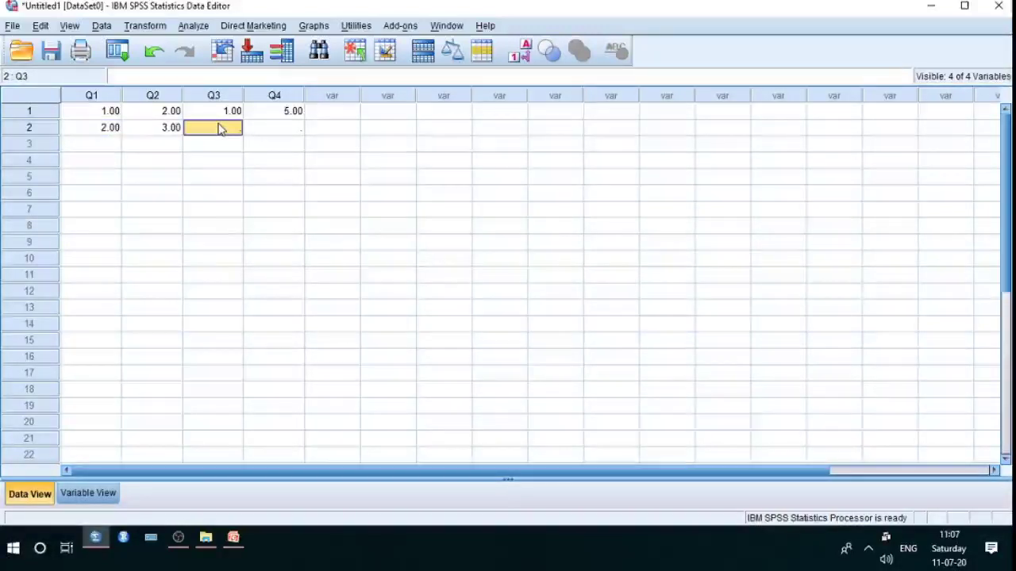
type("2")
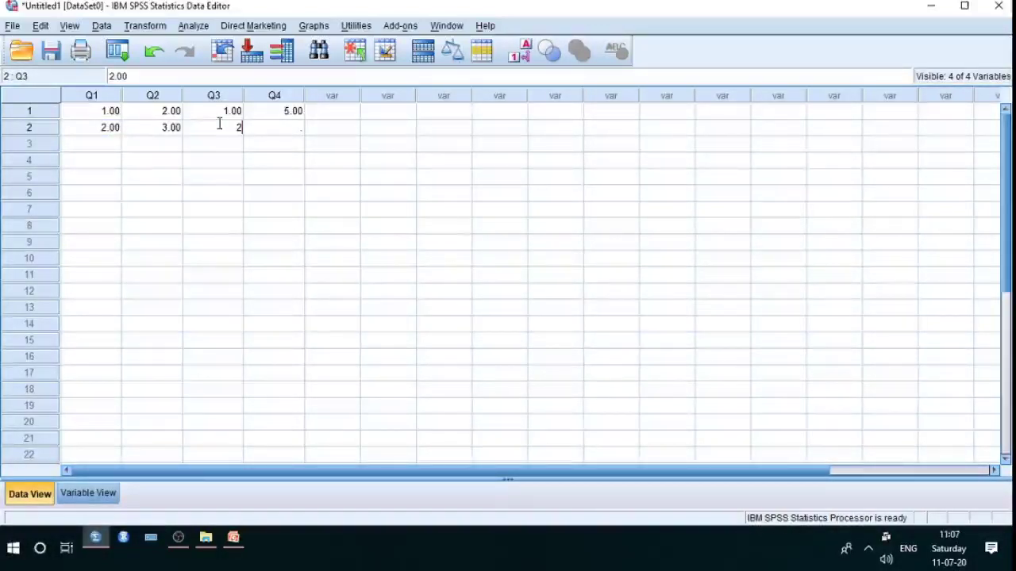
left_click(283, 132)
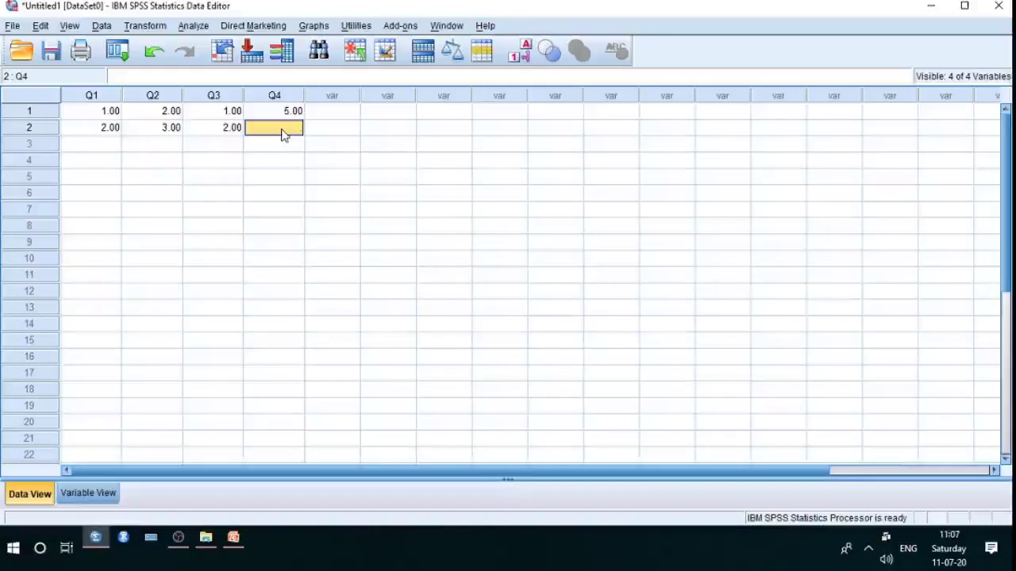
type("4")
left_click(192, 178)
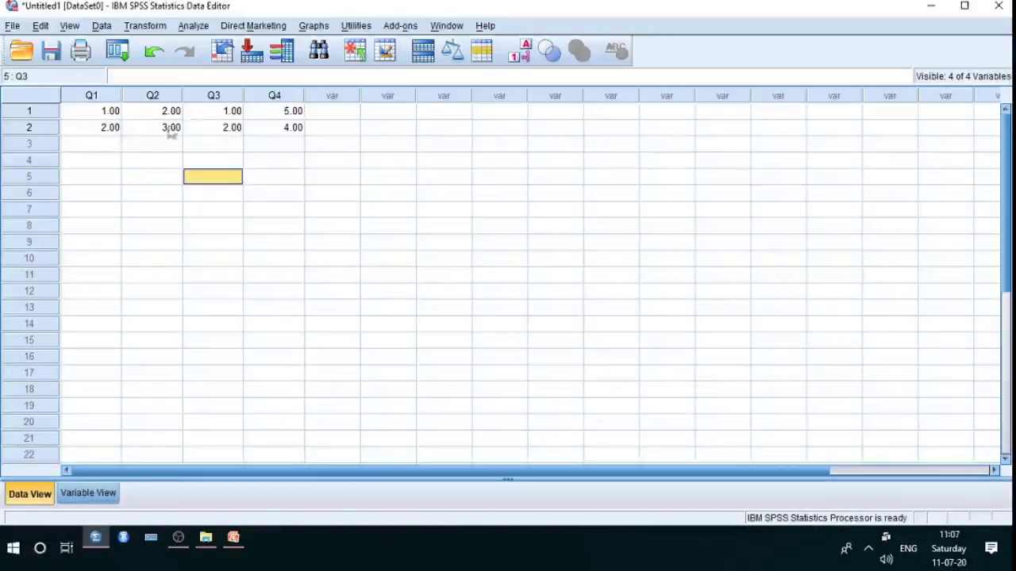
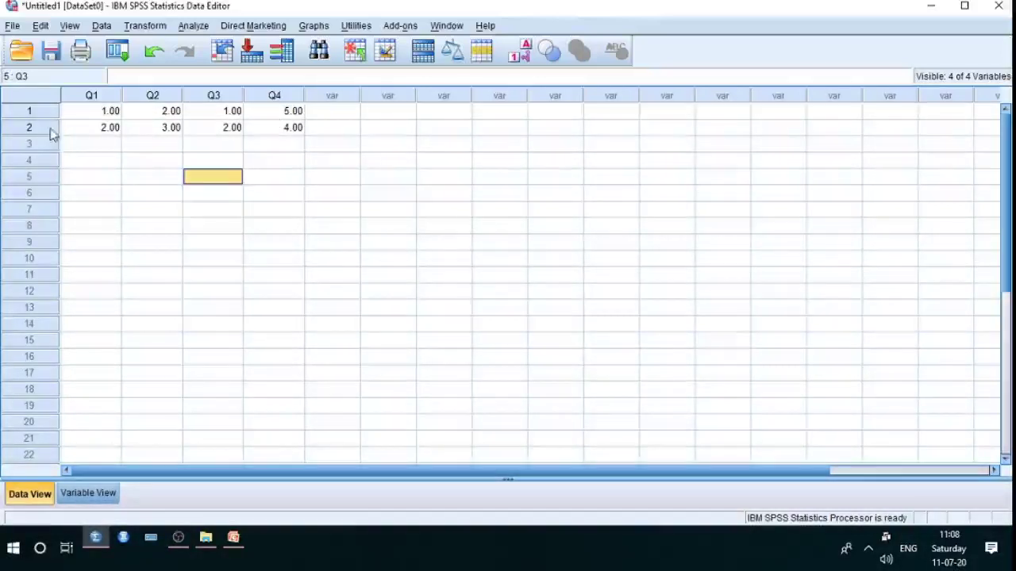
- Enter the third case in the data grid with 3 for Q1, 4 for Q2, 1 for Q3 and 3 for Q4
left_click(95, 150)
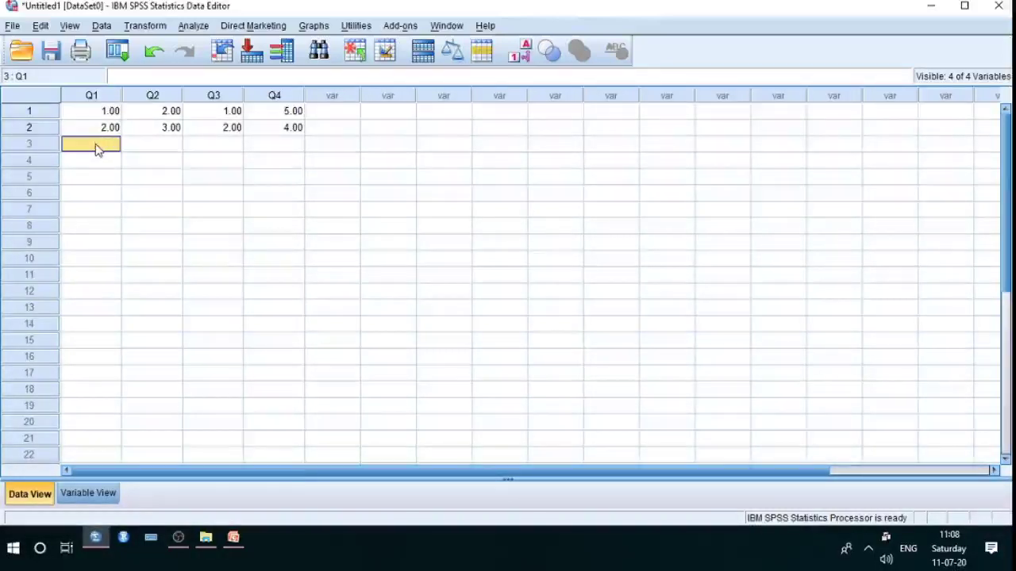
type("3")
left_click(150, 148)
type("4")
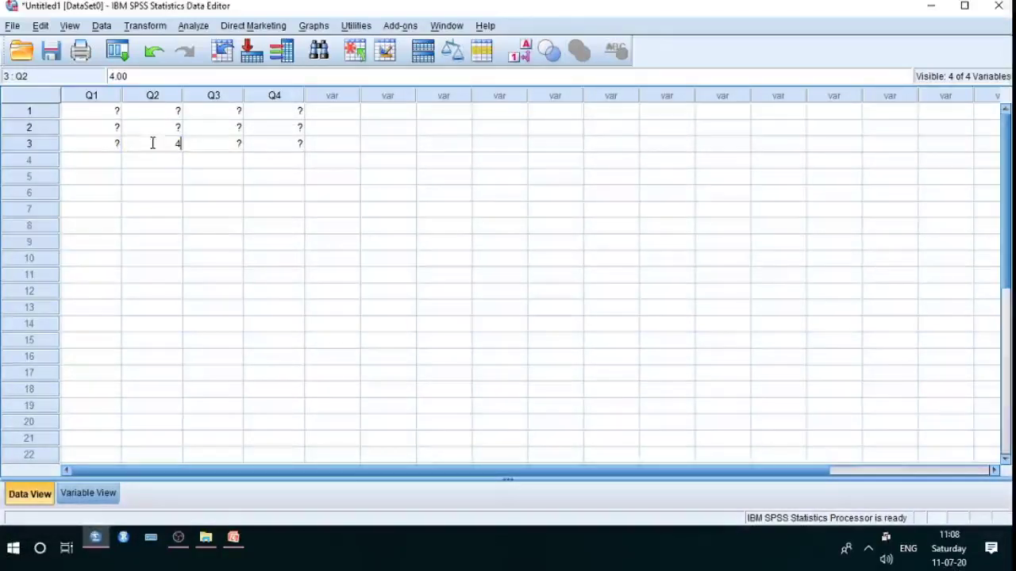
left_click(170, 181)
left_click(223, 151)
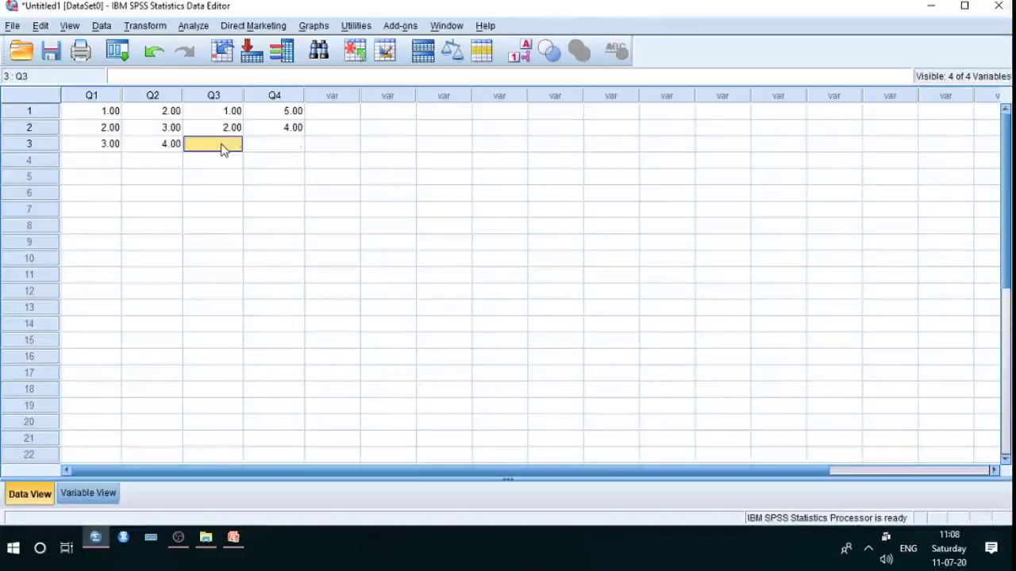
type("1")
left_click(283, 152)
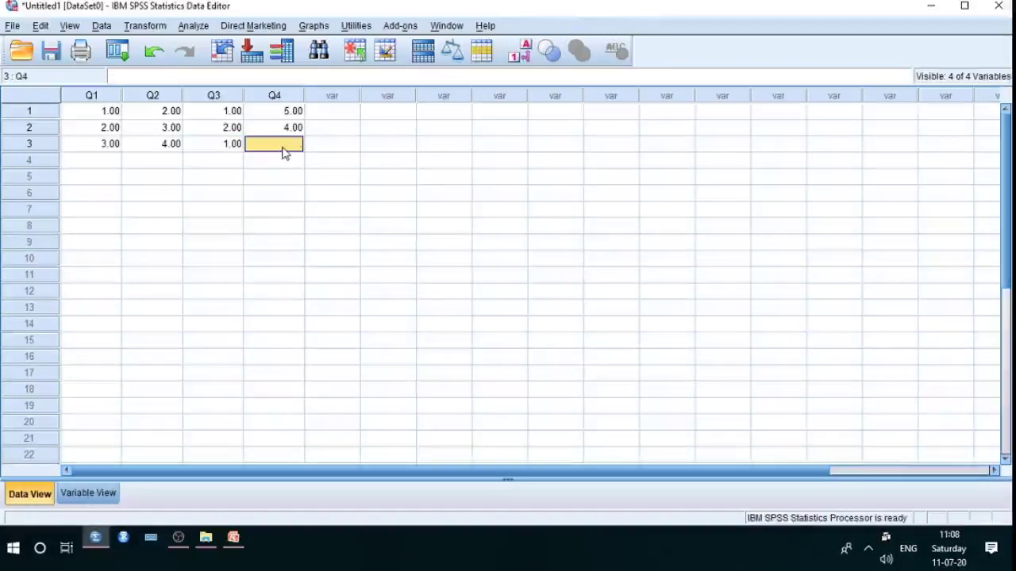
type("3")
left_click(190, 199)
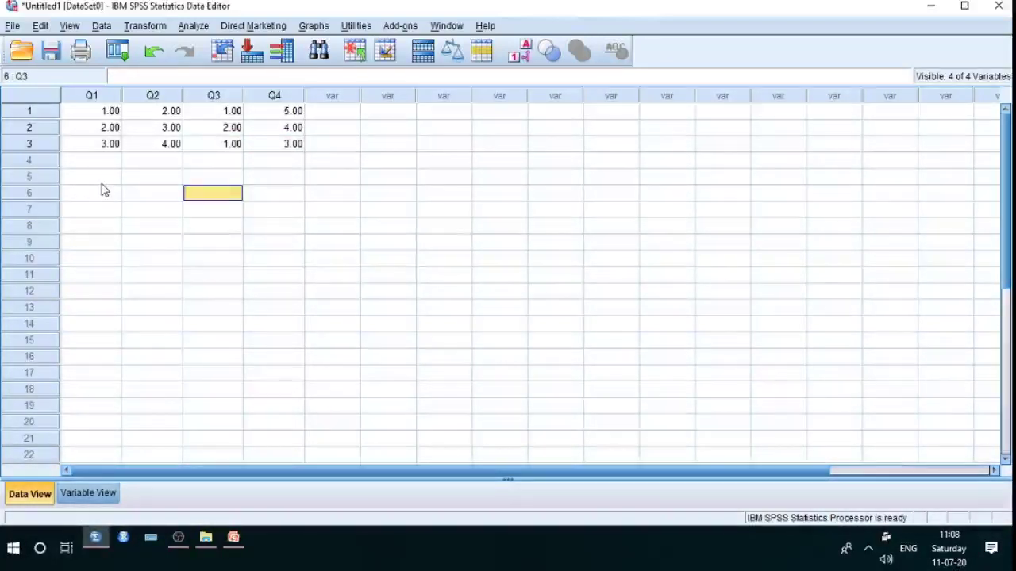
- Display the entered answers as value labels instead of numeric codes in the data grid
scroll(43, 372, "down", 4)
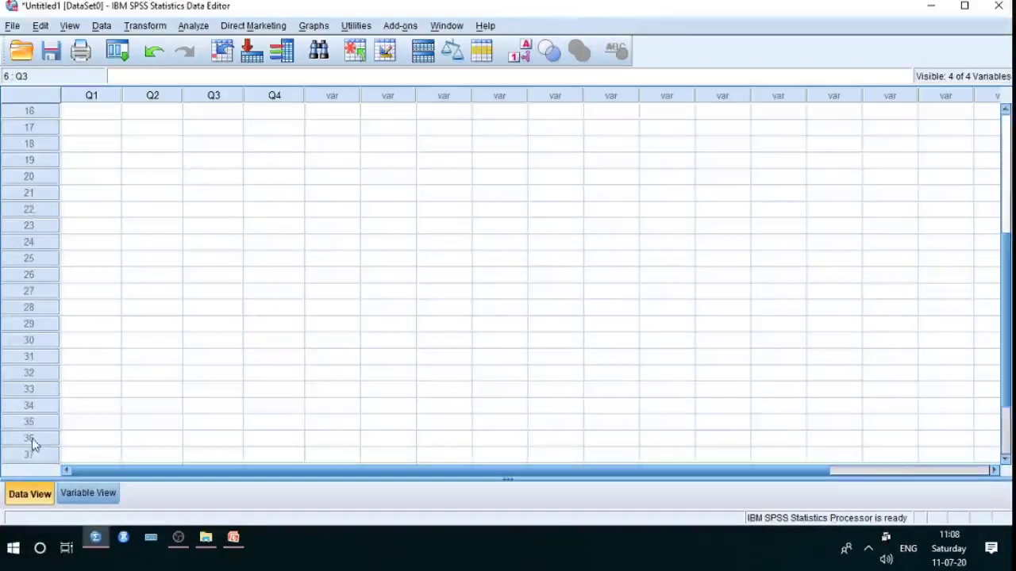
scroll(33, 444, "down", 3)
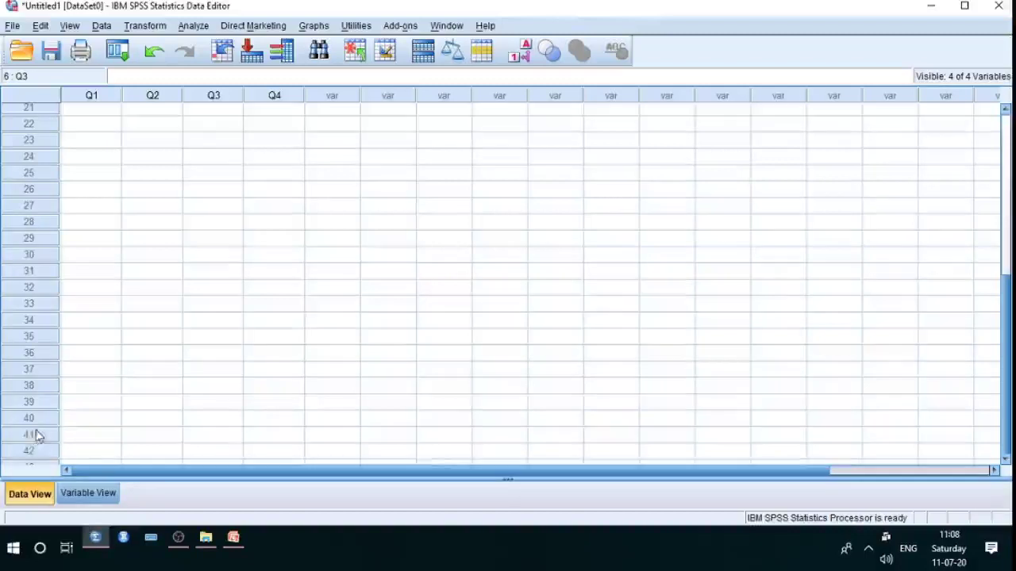
scroll(15, 267, "up", 7)
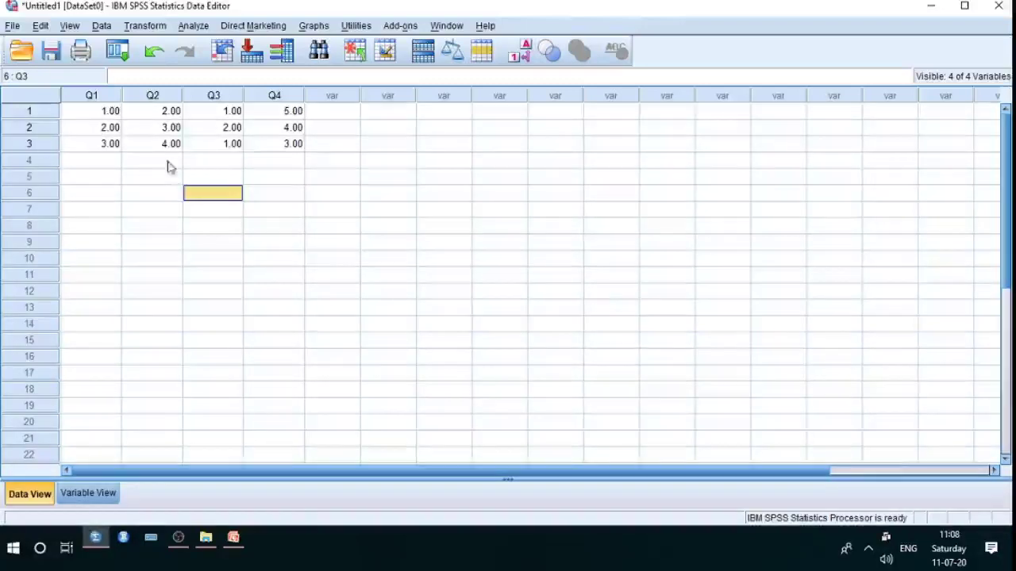
left_click(523, 54)
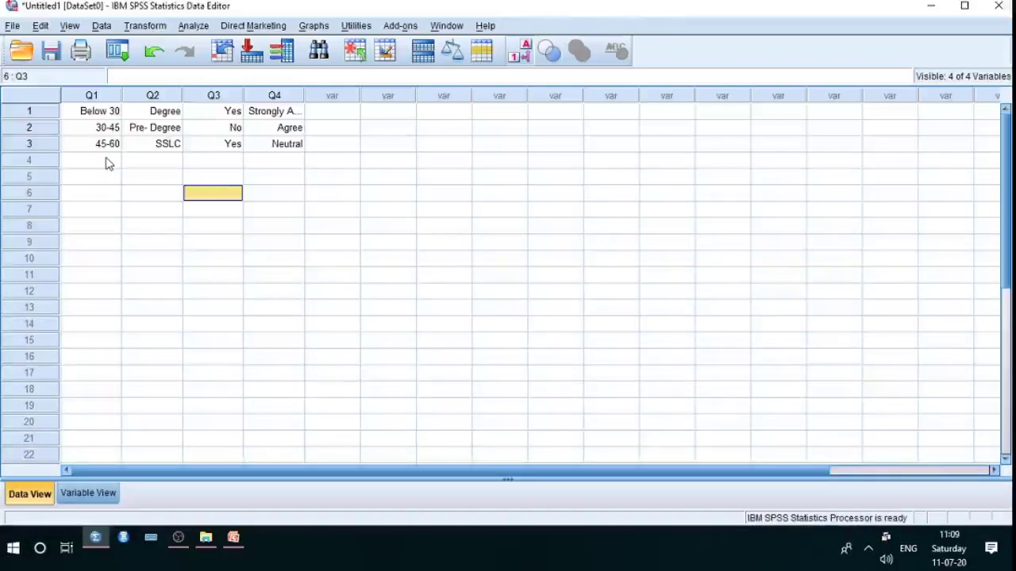
- Review the value labels defined for Q1 (Age) and Q2 (Education)
left_click(82, 496)
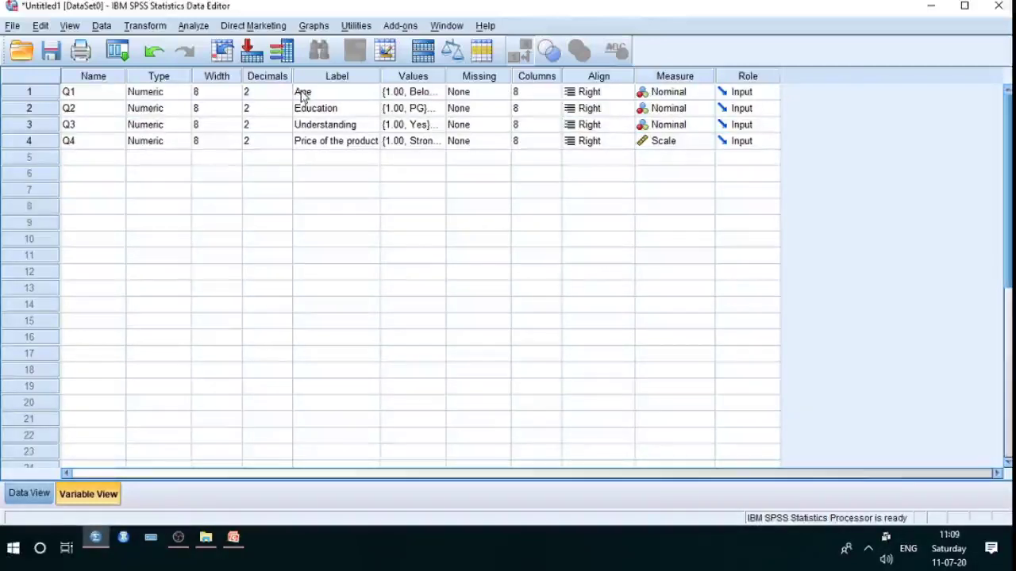
left_click(433, 92)
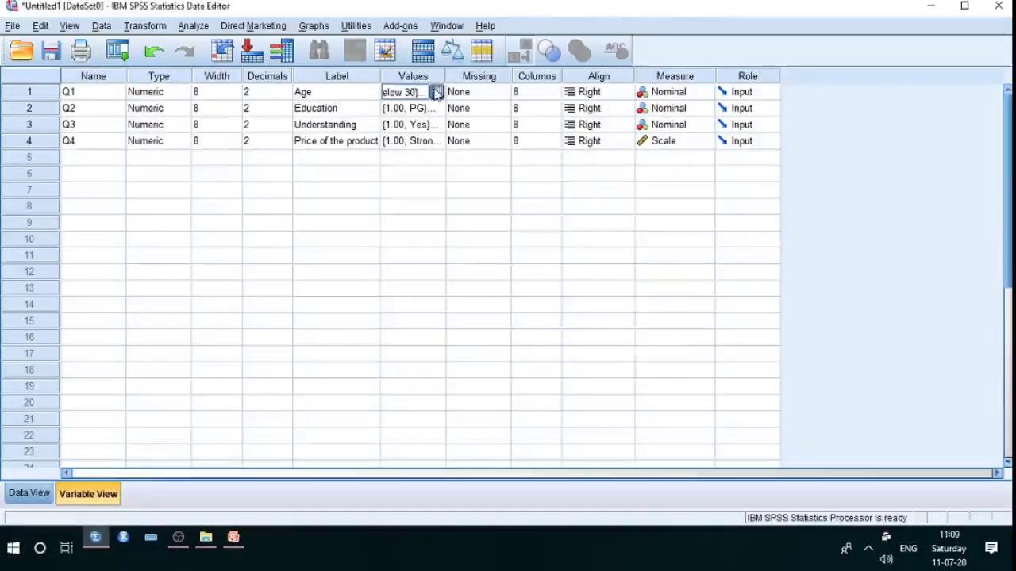
left_click(435, 92)
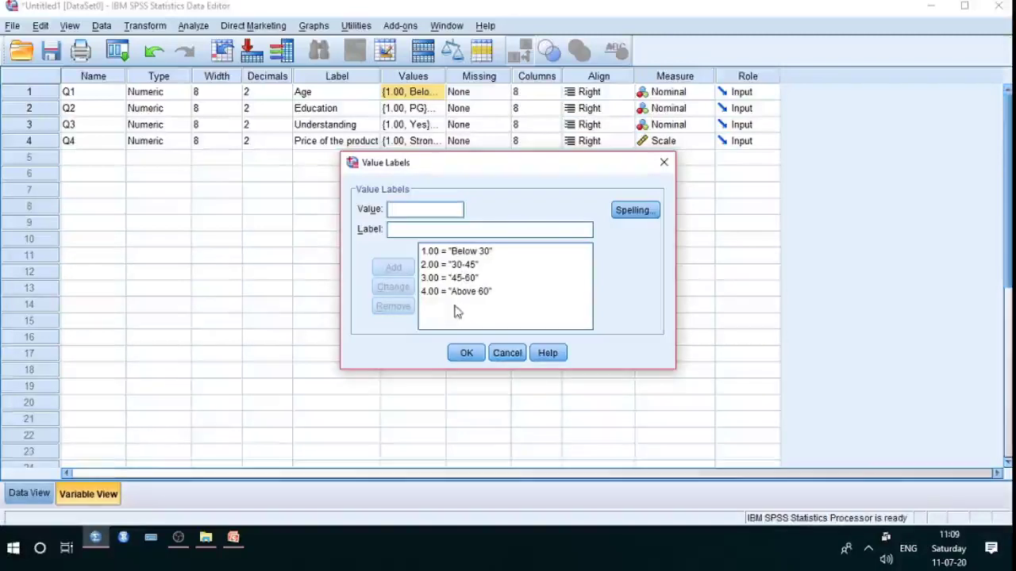
left_click(466, 352)
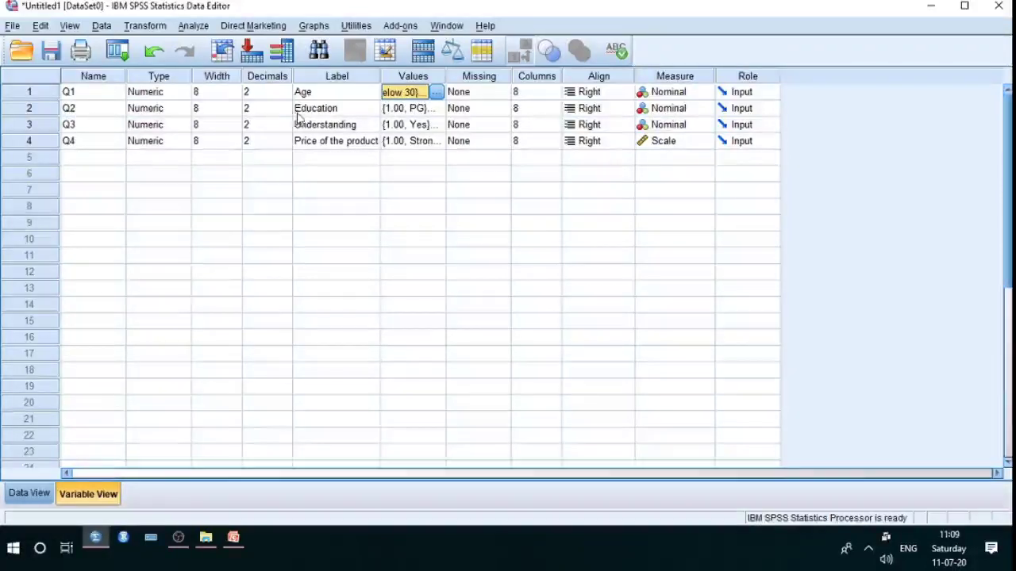
left_click(435, 110)
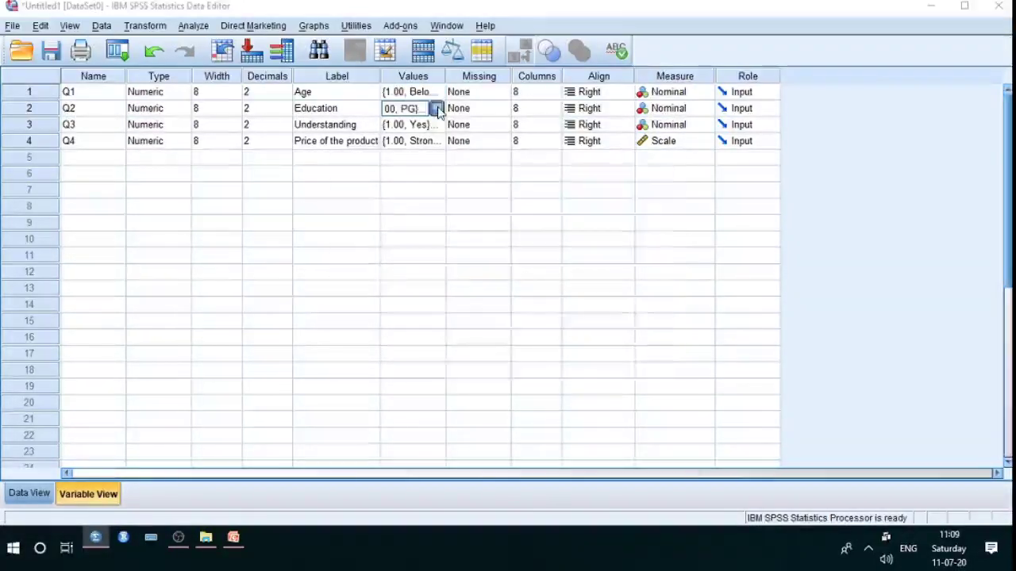
left_click(437, 109)
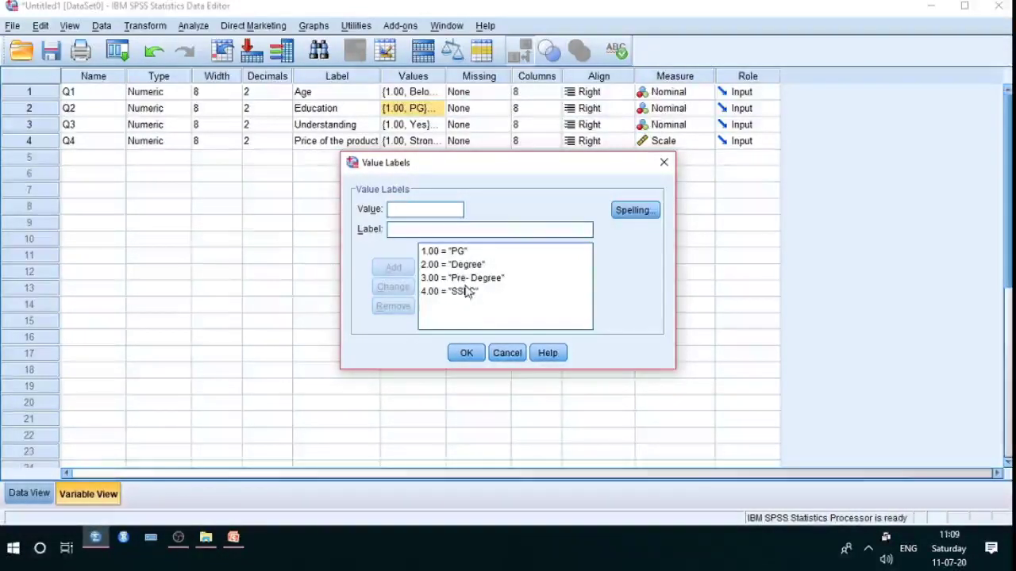
left_click(466, 353)
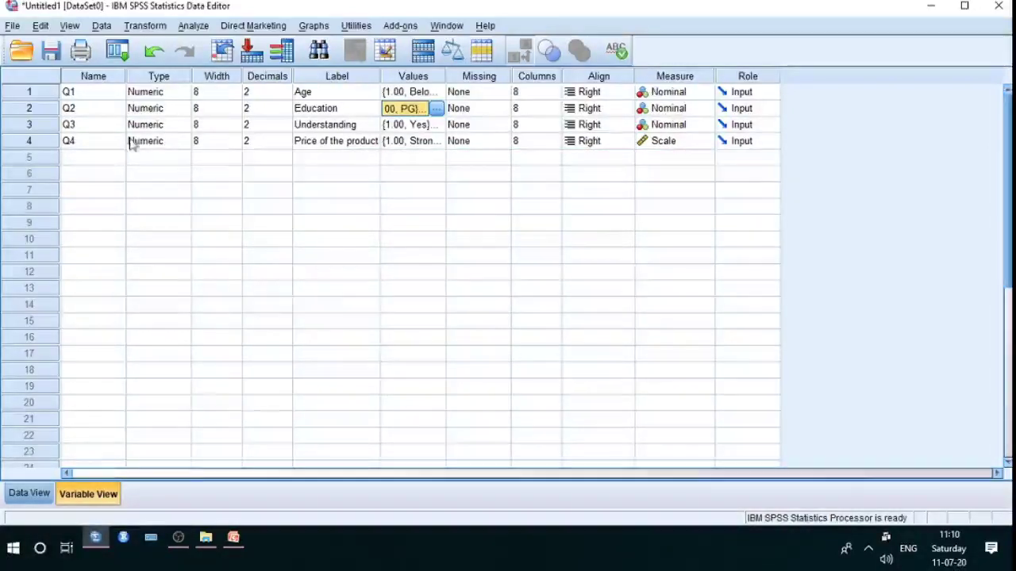
- Review the value labels defined for Q3 (Understanding) and Q4 (Price of the product)
left_click(428, 125)
left_click(437, 125)
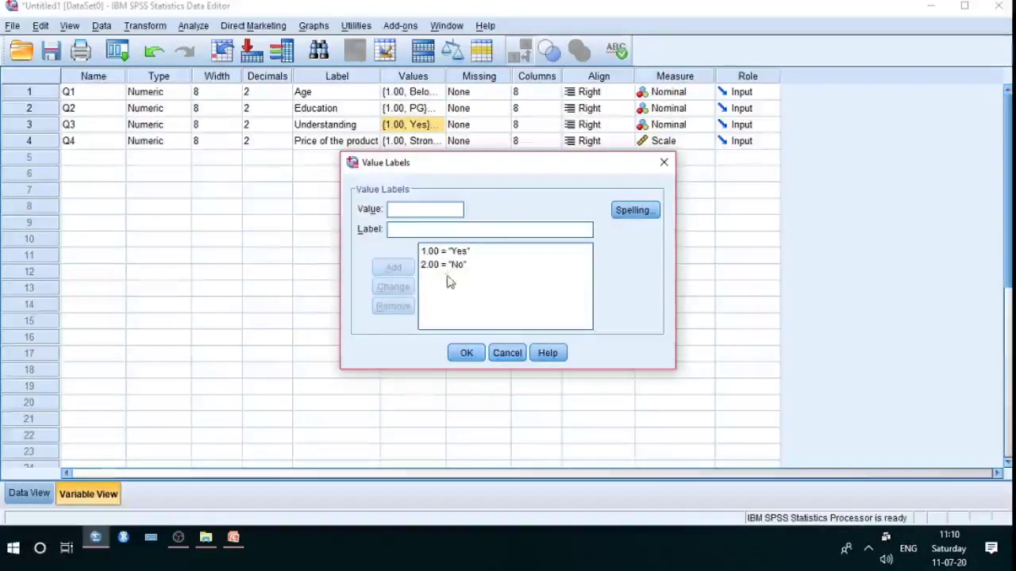
left_click(465, 354)
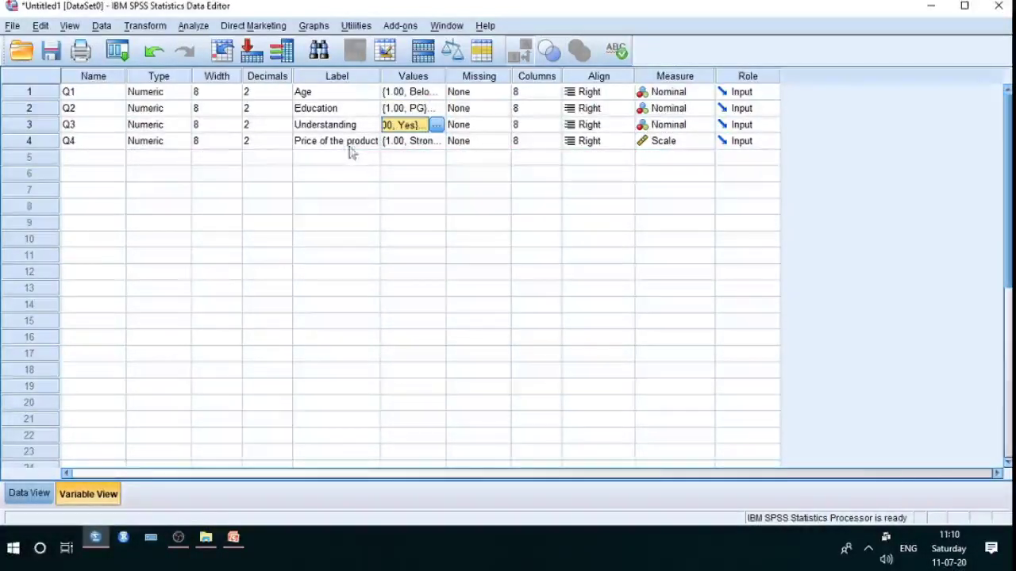
left_click(440, 143)
left_click(437, 141)
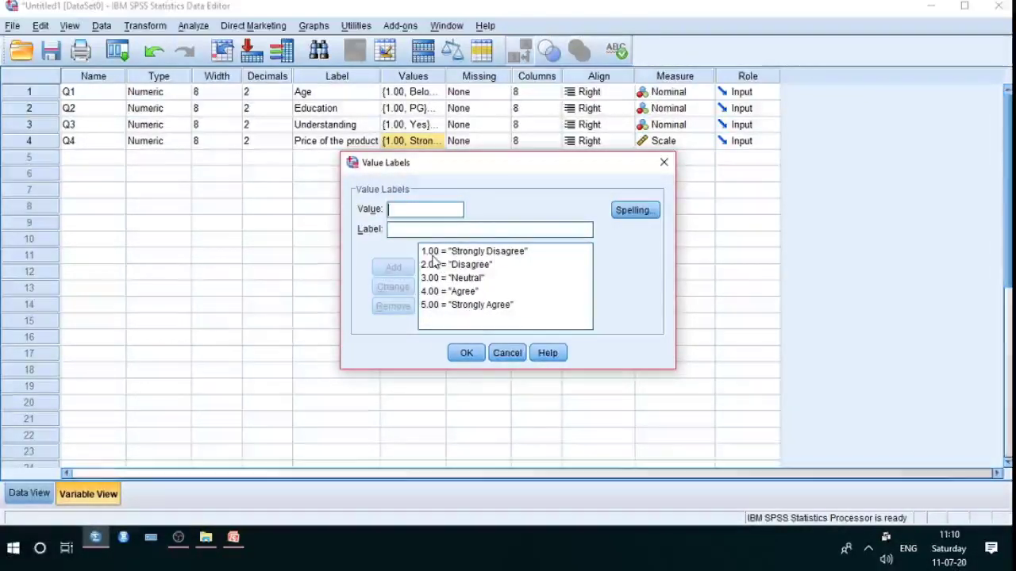
left_click(466, 353)
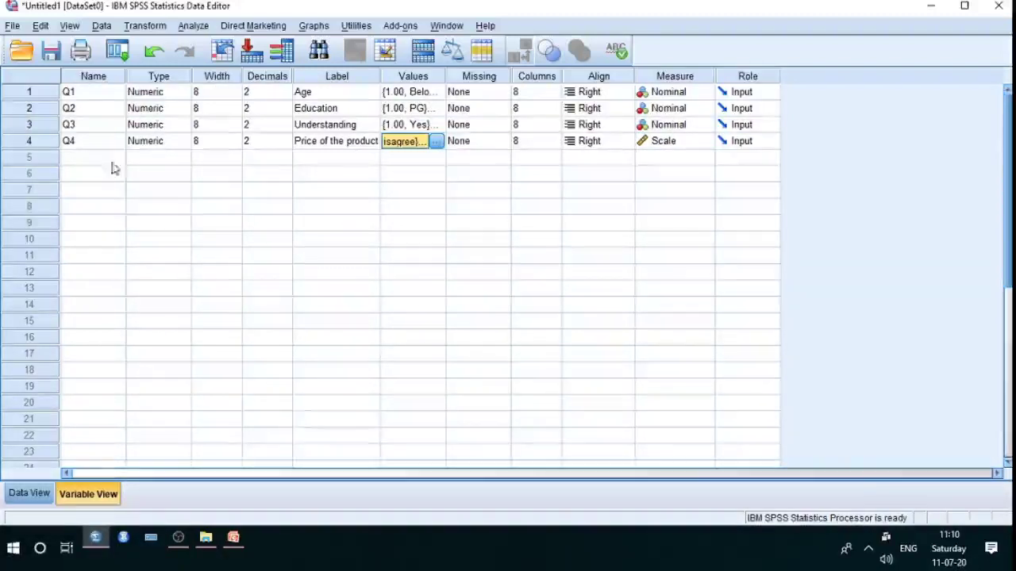
- Compare the data grid's value labels with its numeric codes, leaving the numeric codes displayed
left_click(29, 493)
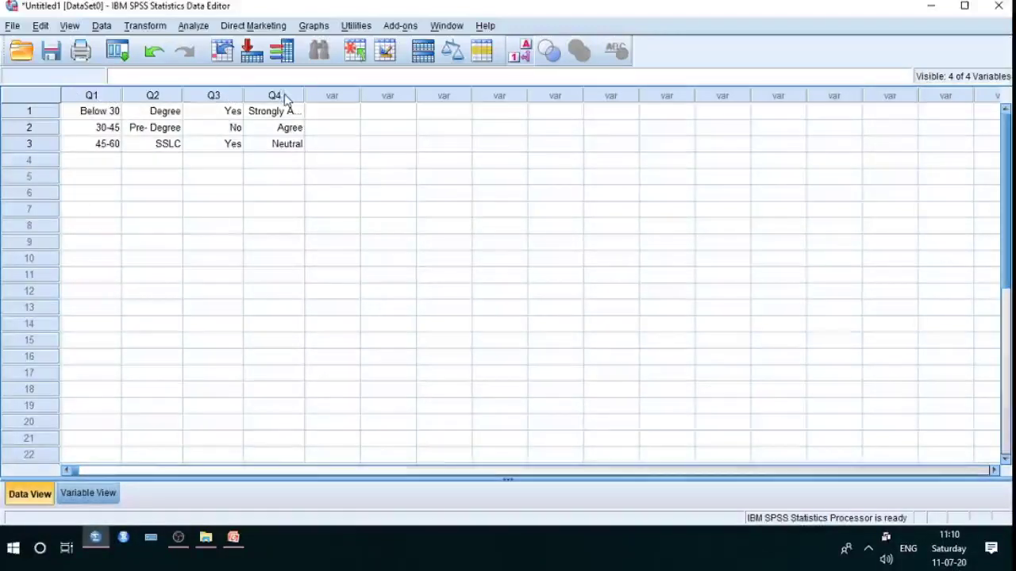
left_click(520, 57)
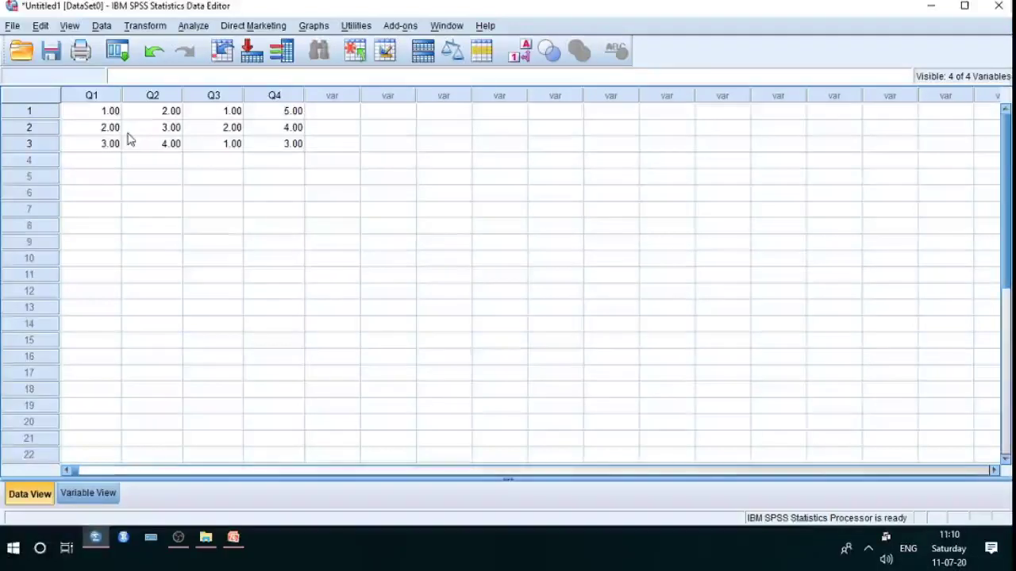
left_click(530, 52)
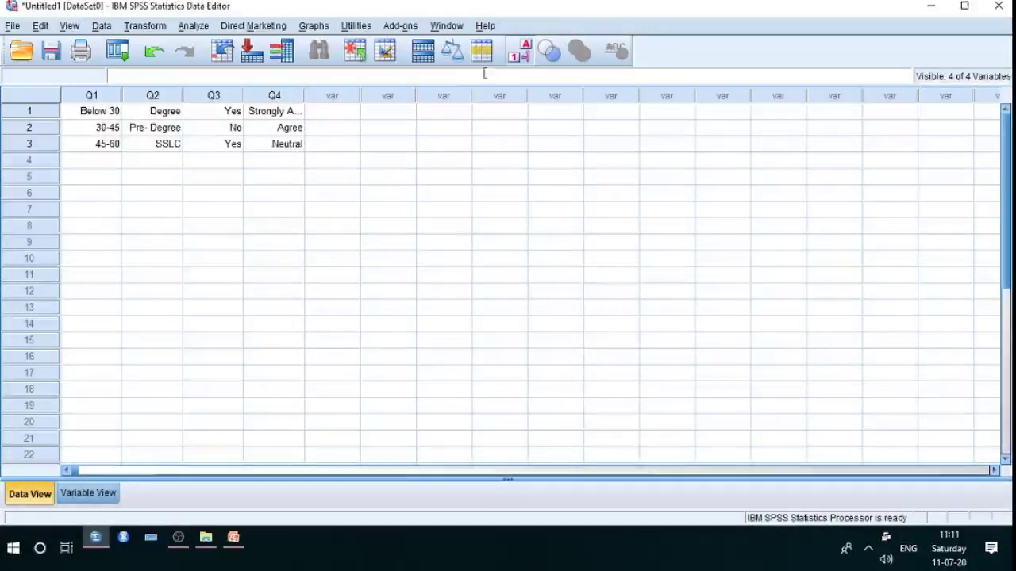
left_click(518, 54)
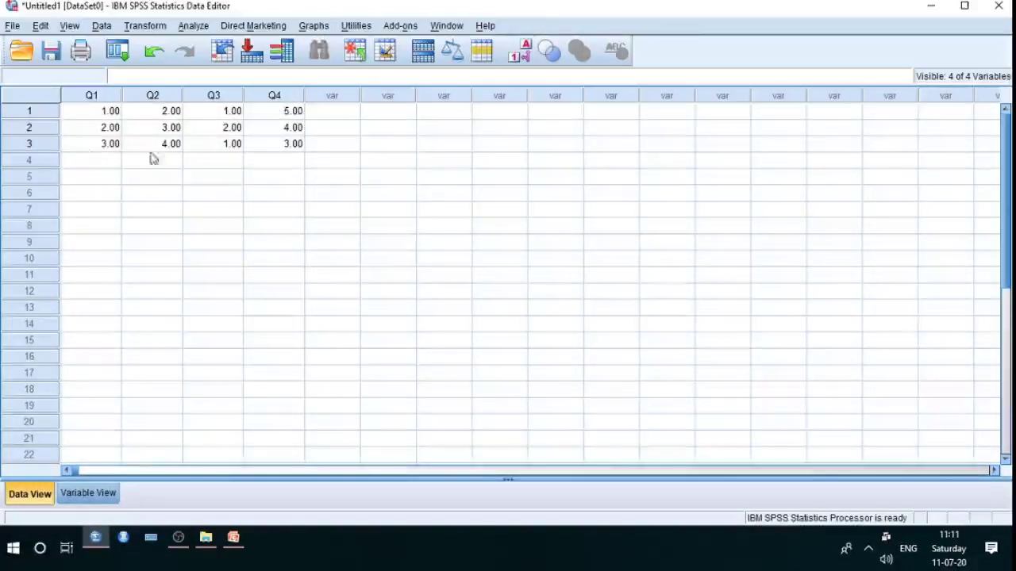
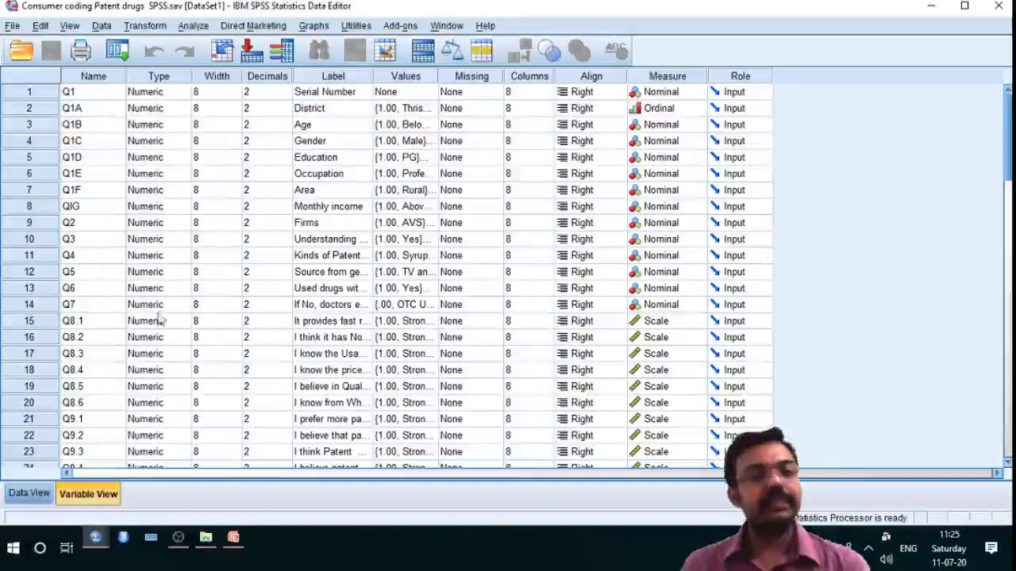
- Show the coded case data of the Consumer coding Patent drugs dataset
left_click(16, 493)
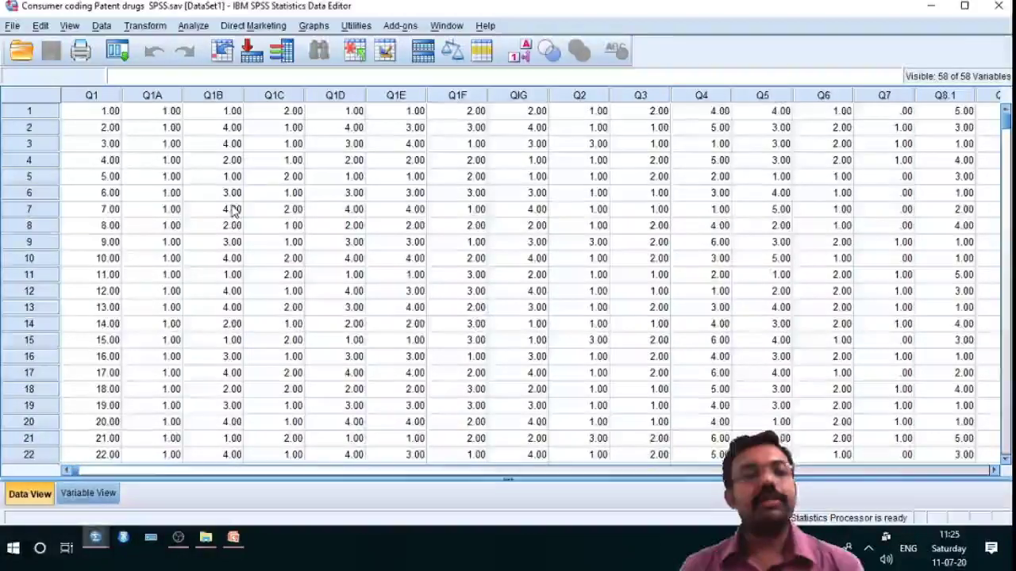
left_click(193, 25)
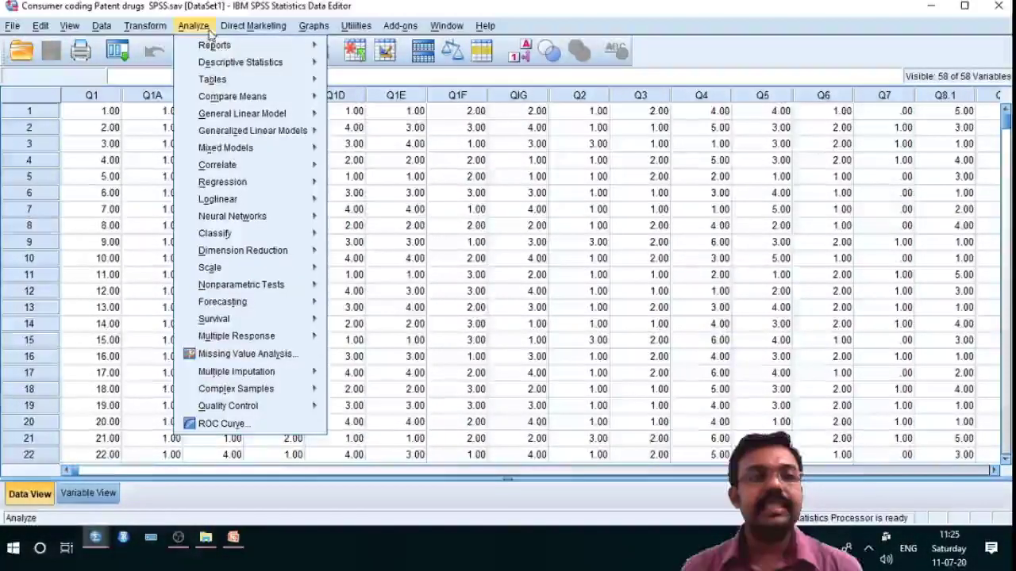
mouse_move(254, 61)
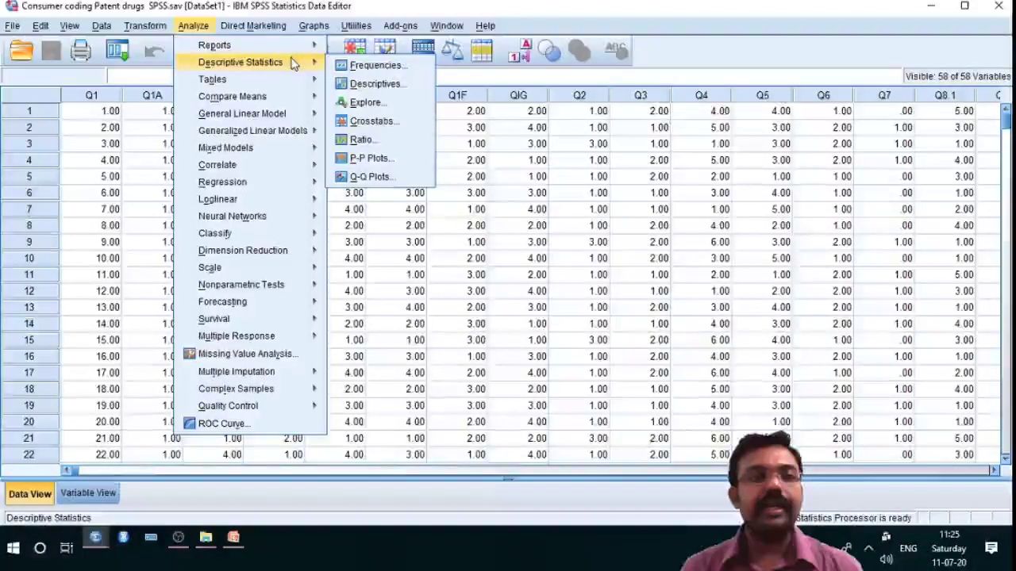
left_click(373, 65)
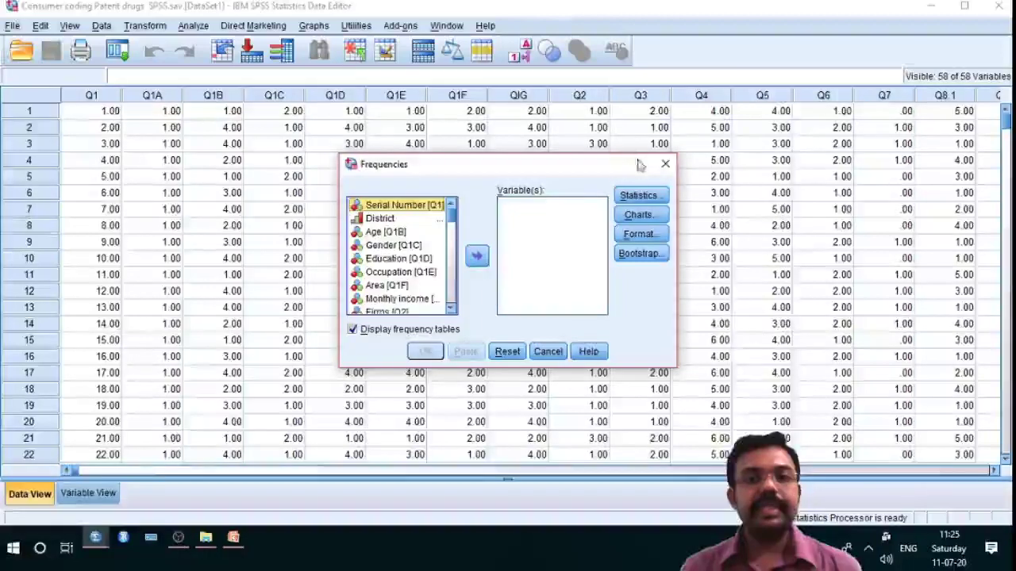
left_click(663, 163)
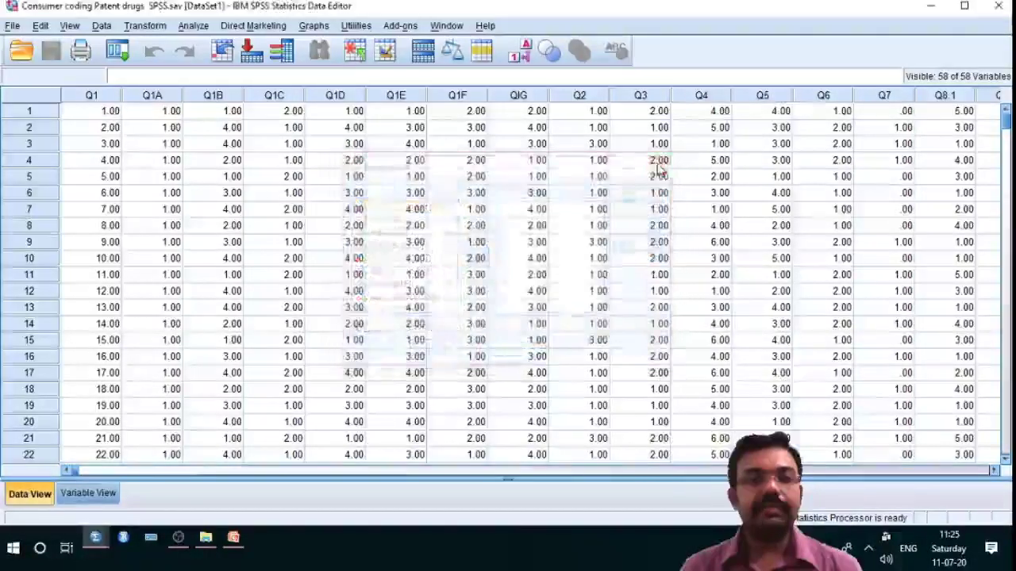
- Set up a Frequencies analysis with Age [Q1B] as the variable to analyse
left_click(196, 27)
mouse_move(242, 64)
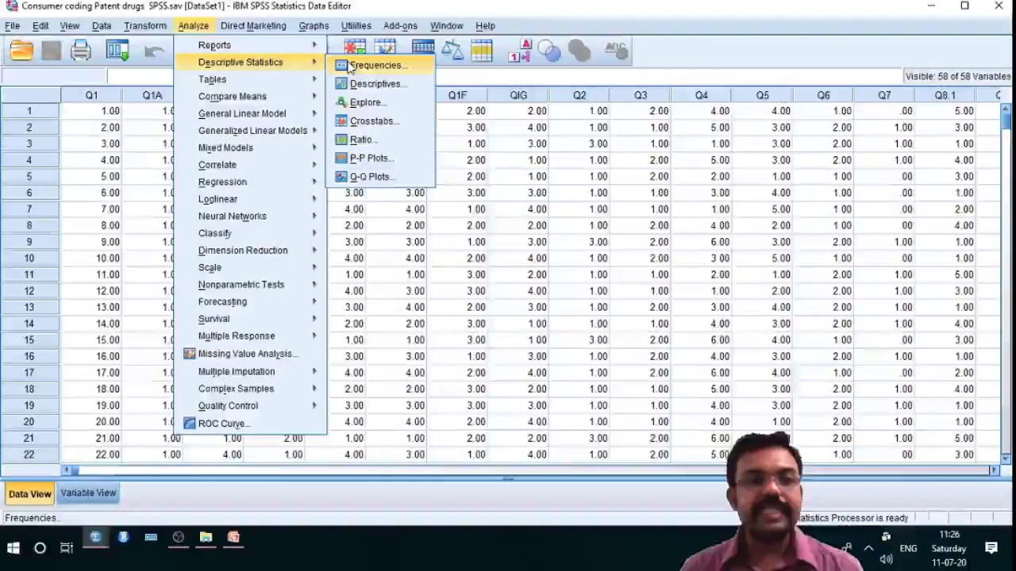
left_click(373, 65)
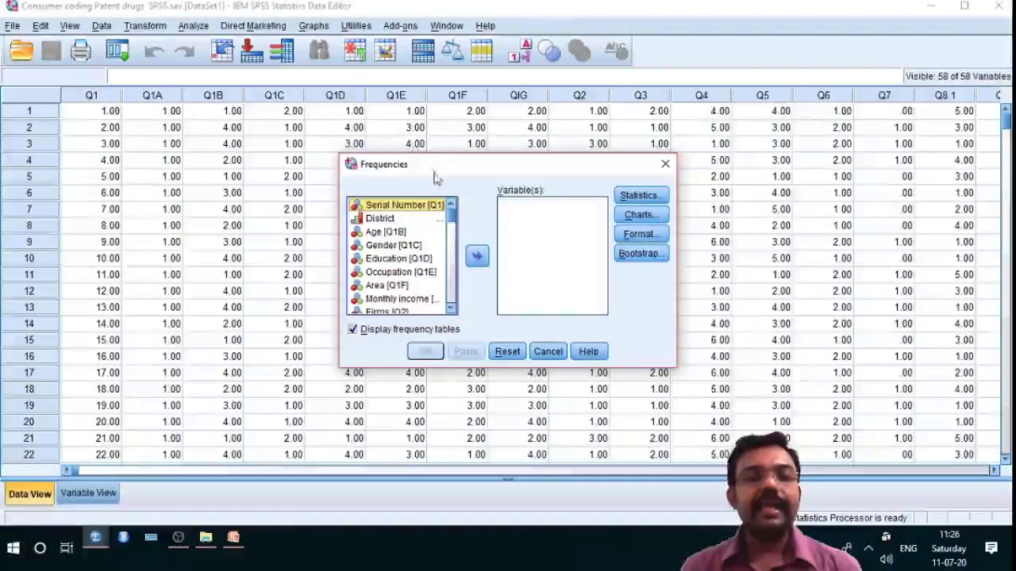
left_click(379, 232)
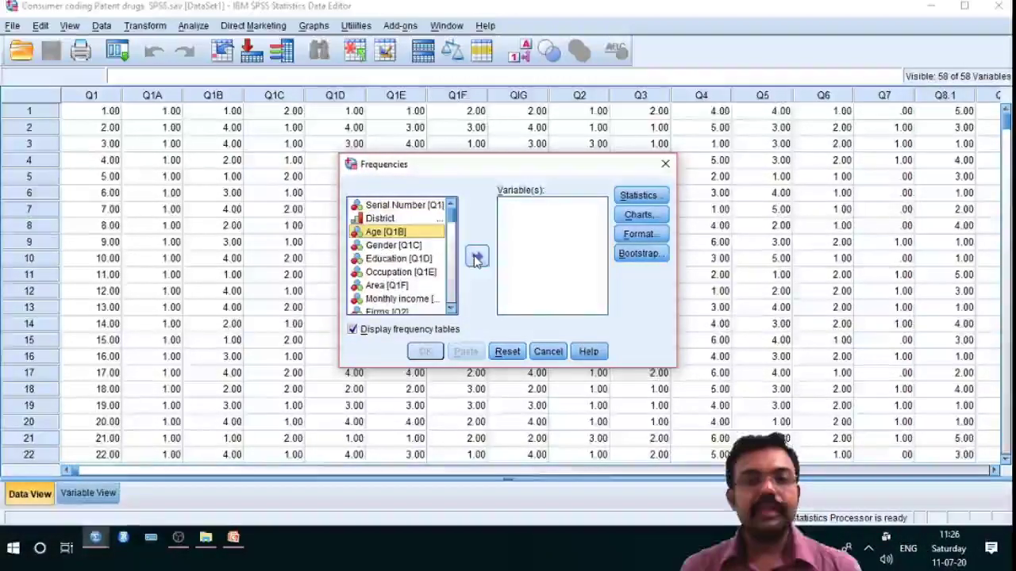
left_click(477, 258)
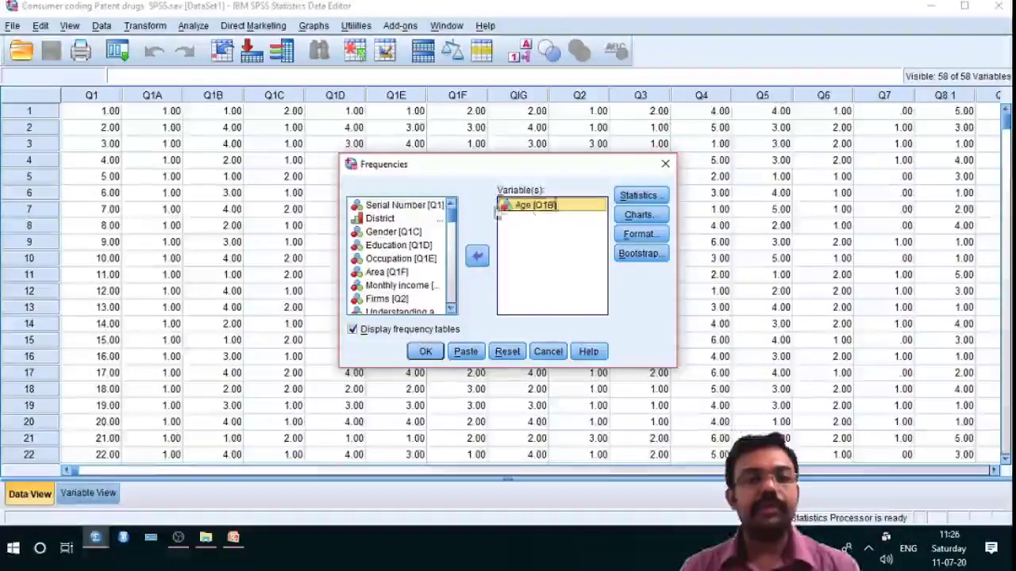
- Add Gender [Q1C], Education [Q1D] and Occupation [Q1E] alongside Age in the Frequencies analysis and run it
left_click(379, 237)
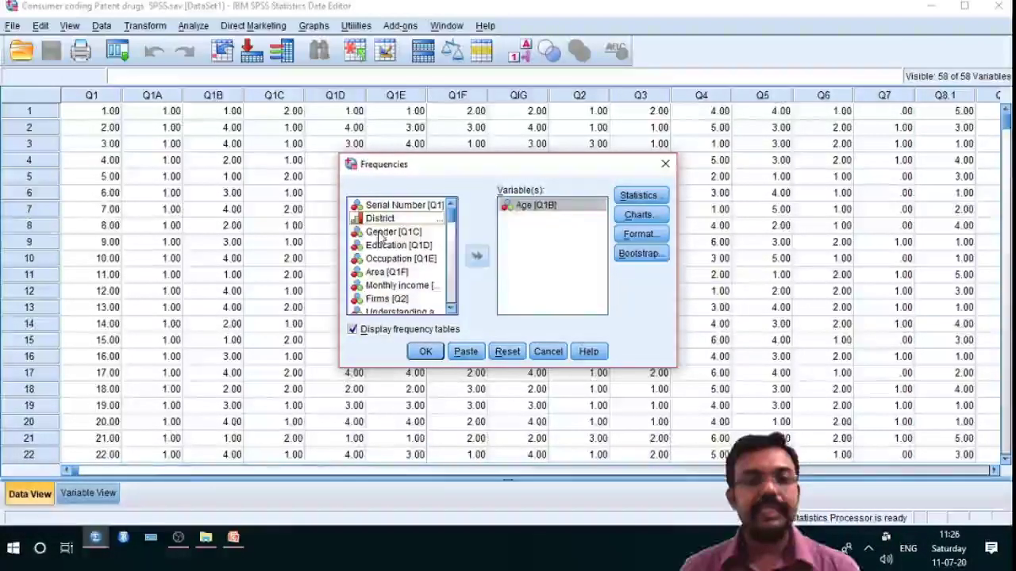
left_click(476, 259)
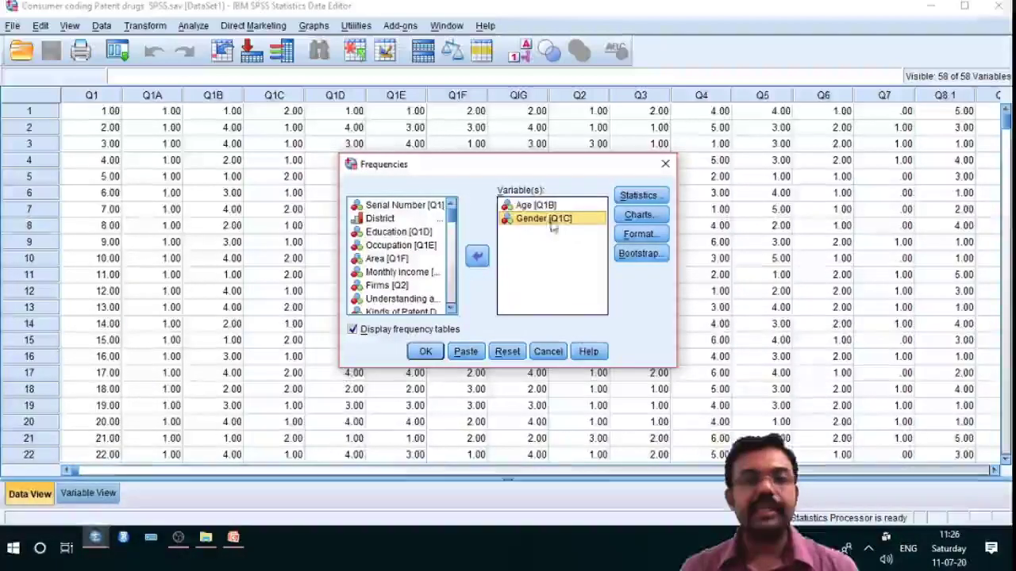
left_click(396, 232)
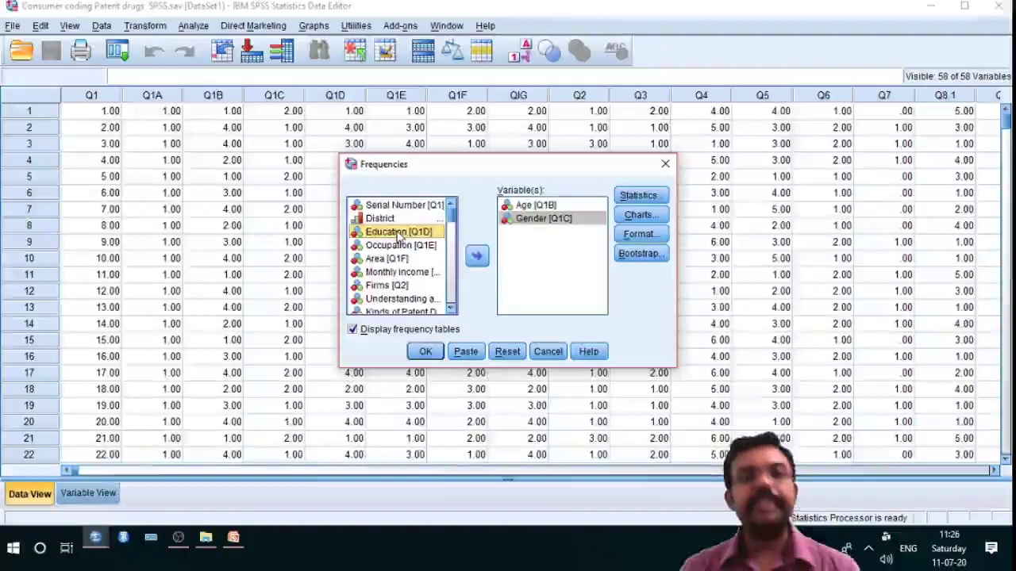
left_click(476, 259)
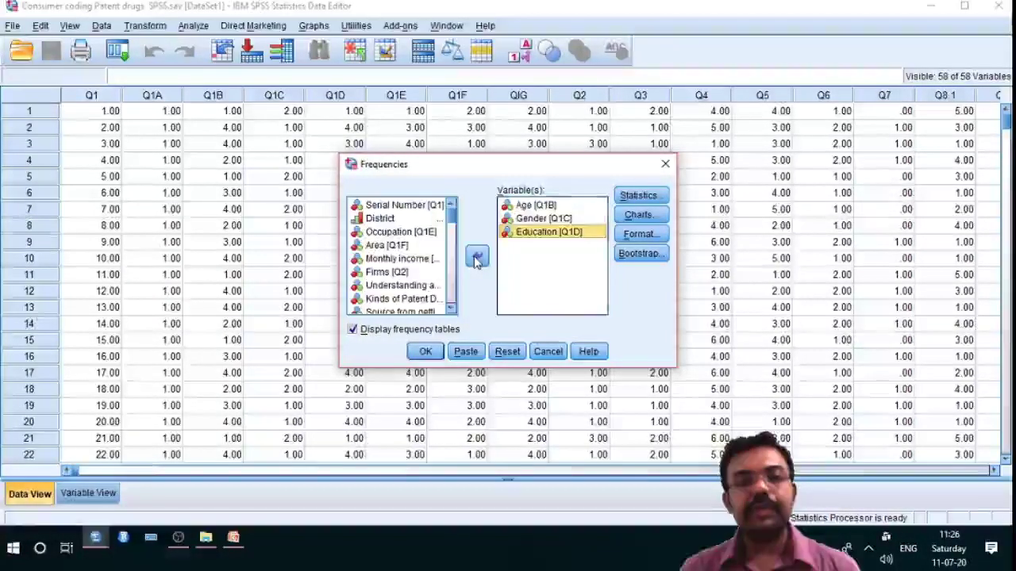
left_click(401, 233)
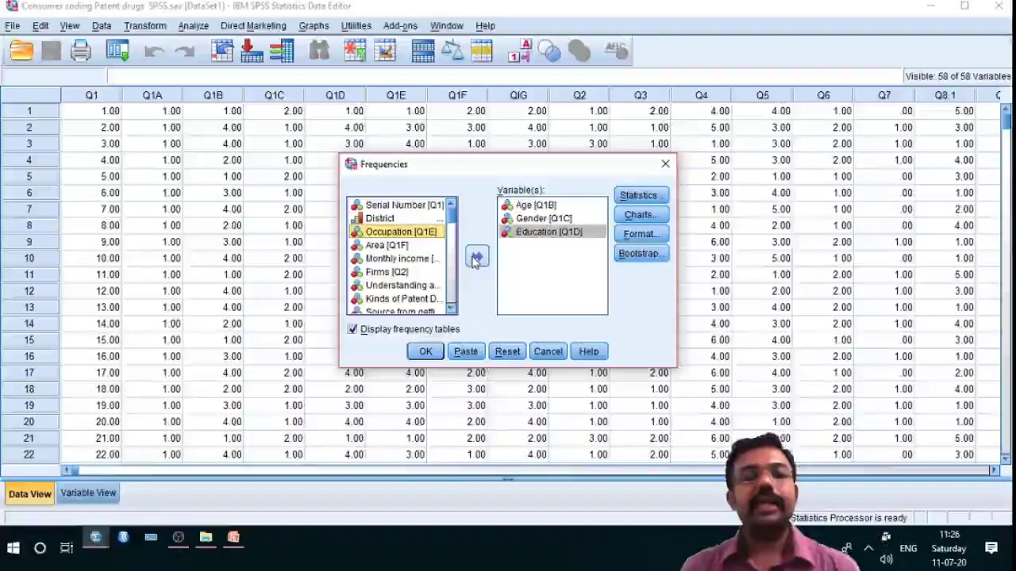
left_click(475, 257)
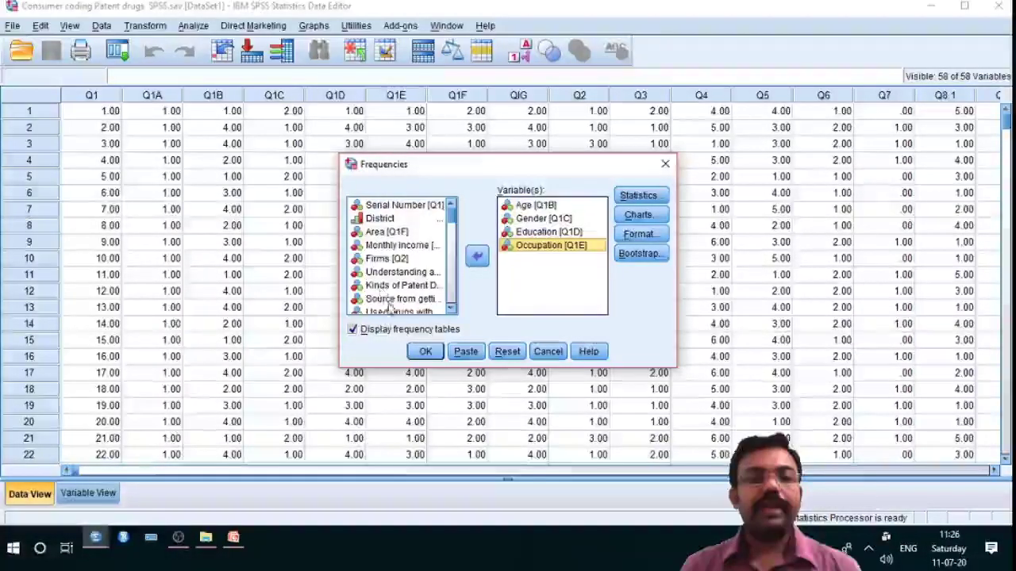
left_click(424, 352)
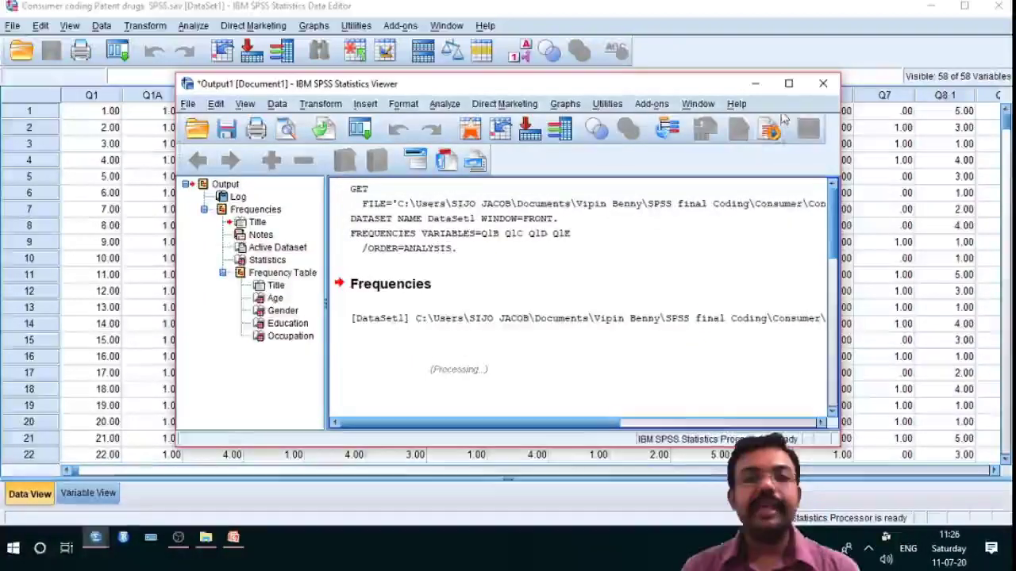
- Enlarge the output window and examine the frequency tables for Age, Gender, Education and Occupation
left_click(788, 84)
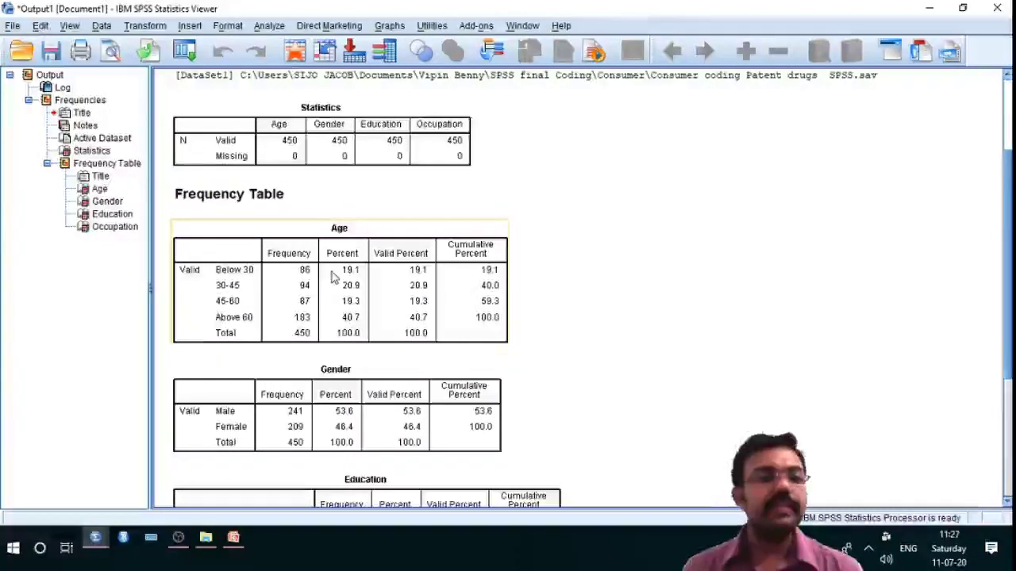
scroll(246, 236, "down", 2)
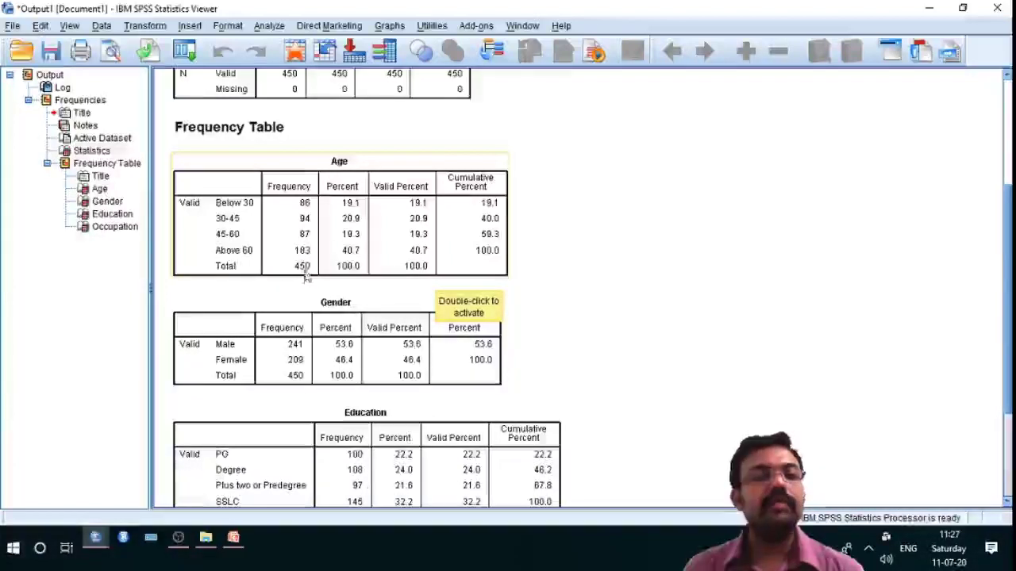
scroll(299, 279, "down", 4)
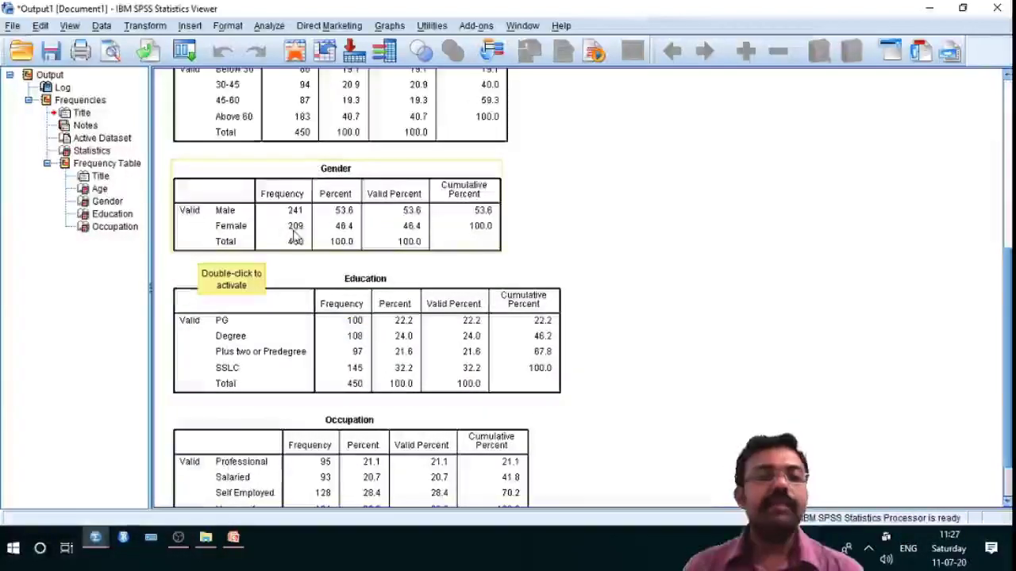
scroll(297, 246, "down", 2)
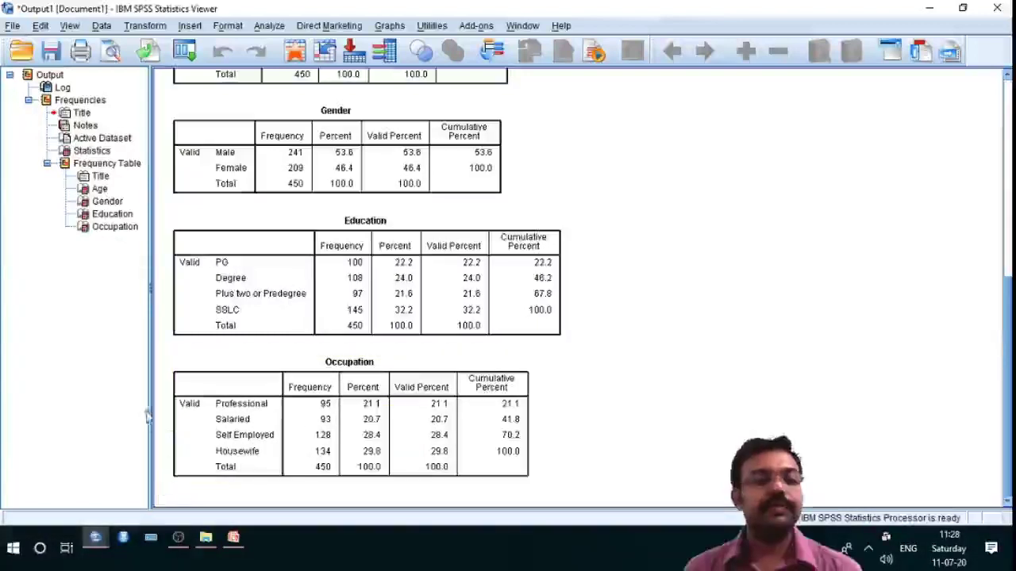
- Return to the Consumer coding Patent drugs dataset and reopen the Frequencies analysis setup
left_click(93, 539)
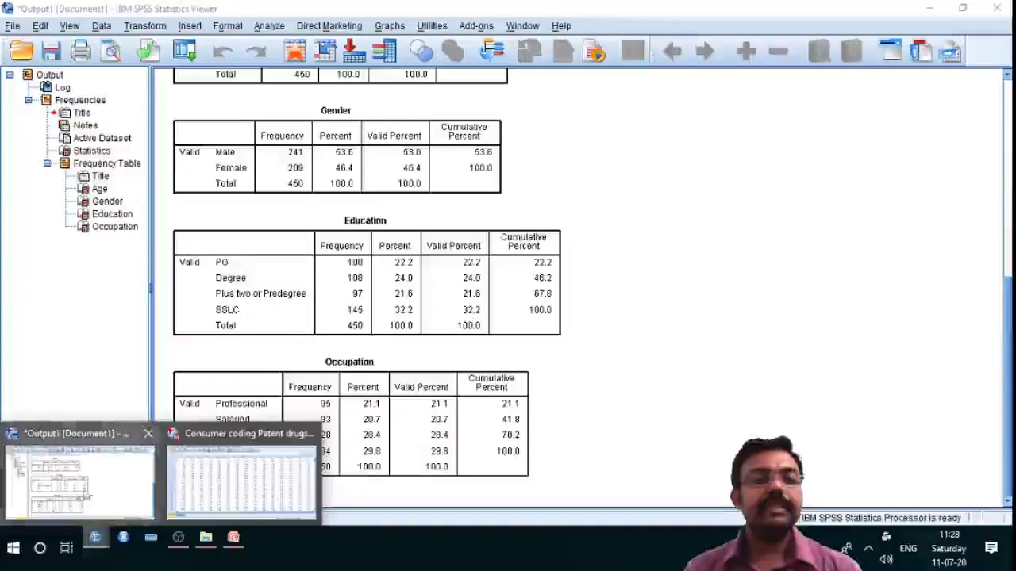
left_click(222, 480)
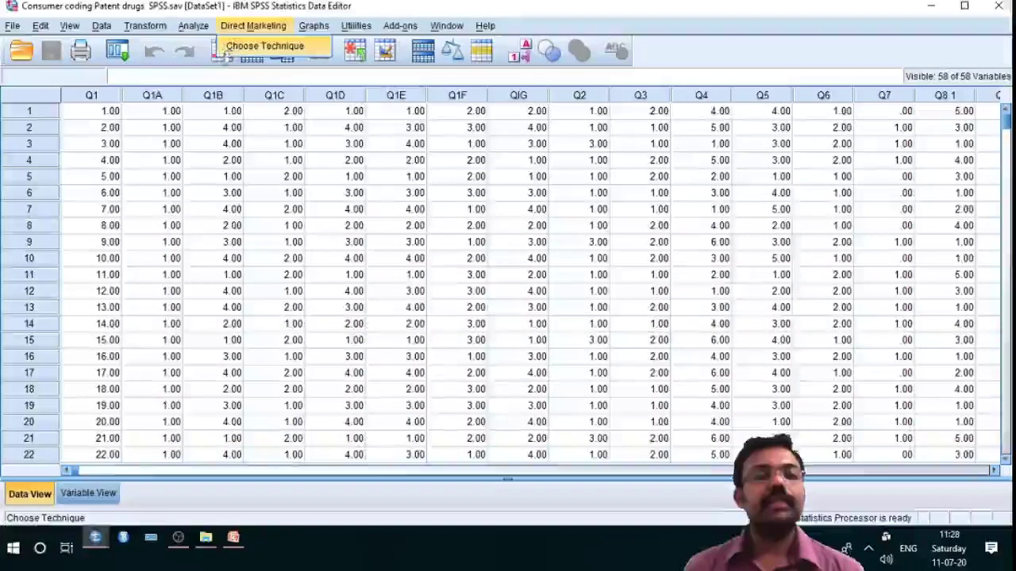
mouse_move(283, 67)
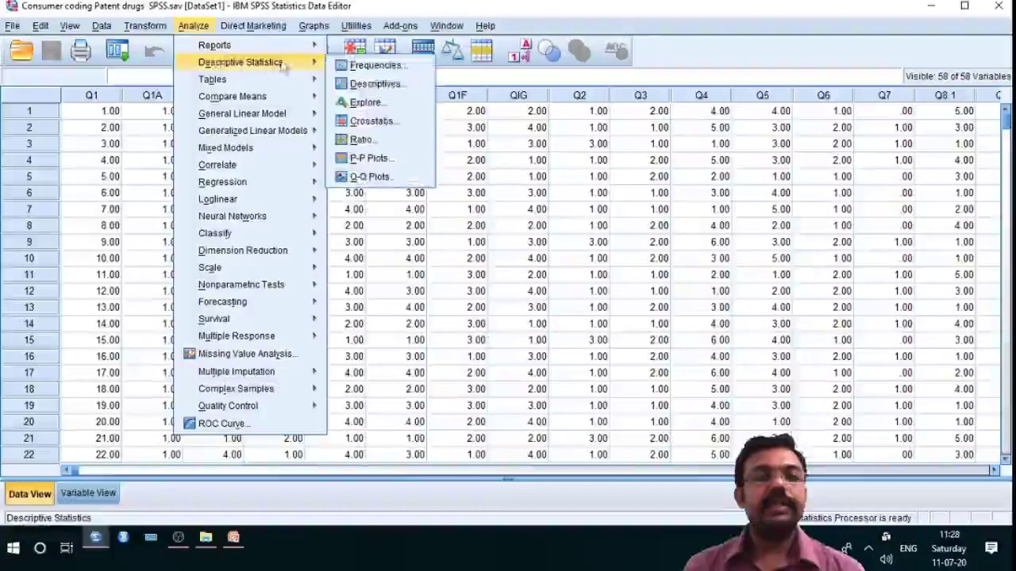
left_click(368, 69)
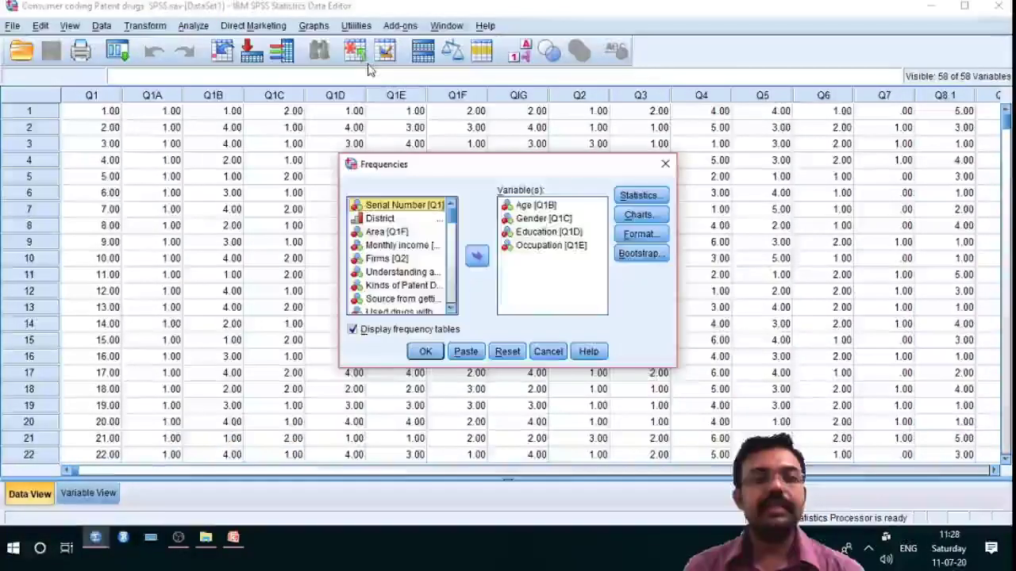
left_click(639, 196)
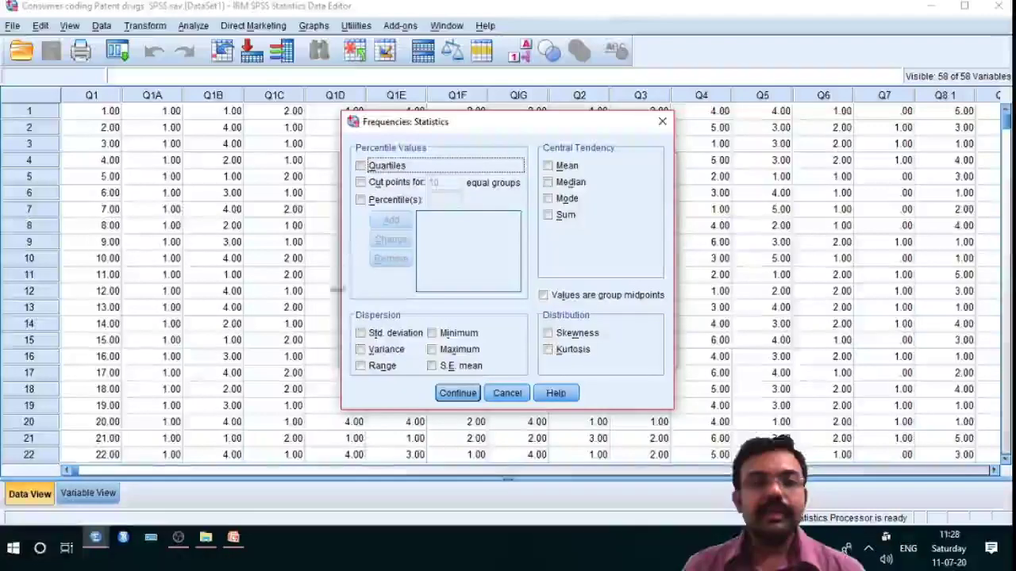
left_click(548, 166)
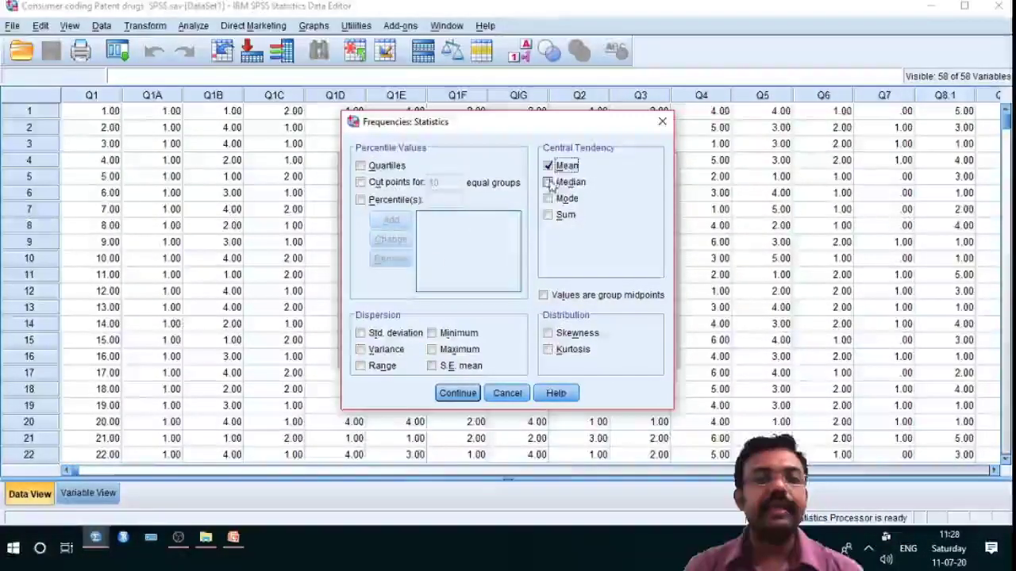
left_click(549, 199)
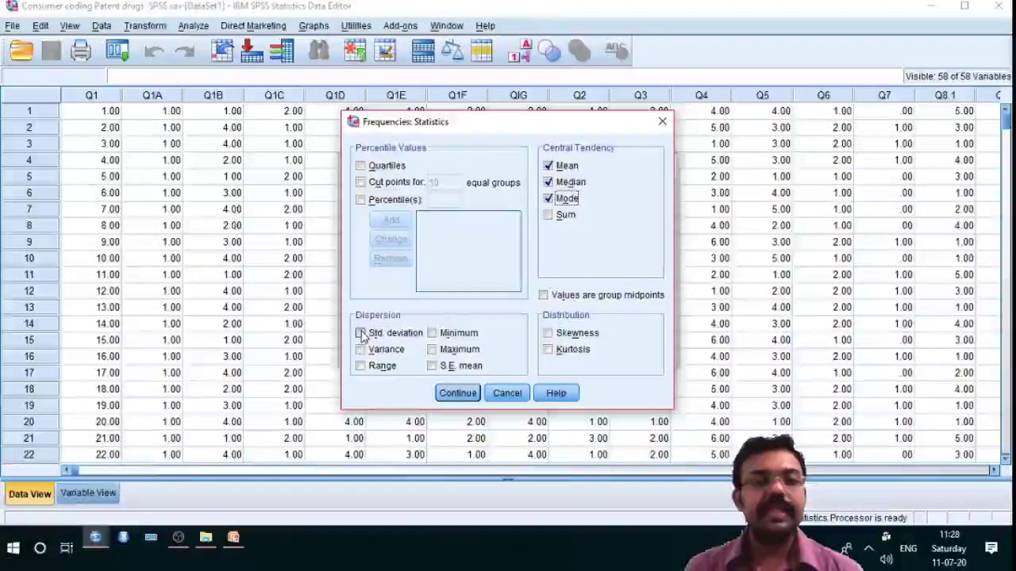
left_click(361, 365)
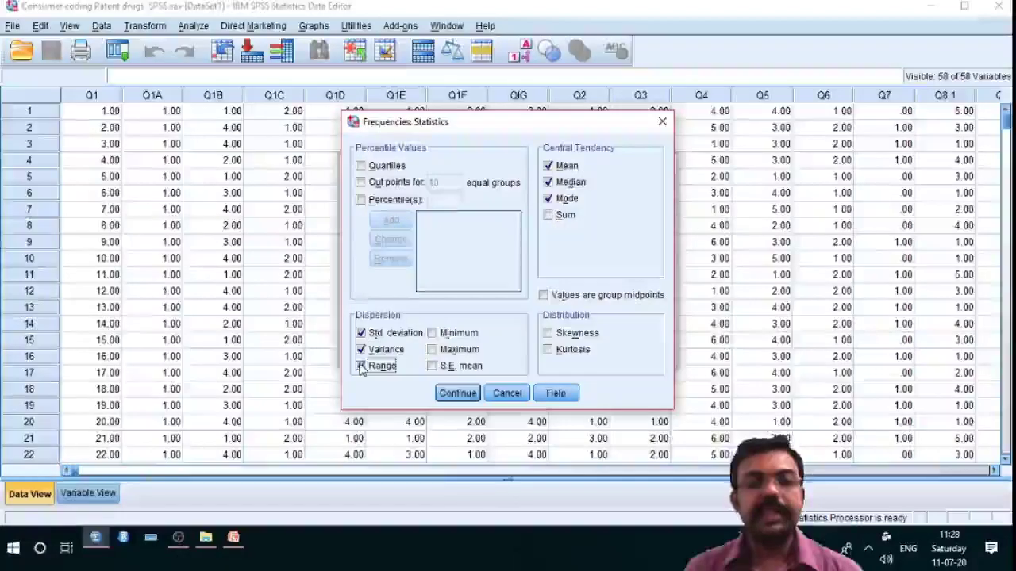
left_click(662, 122)
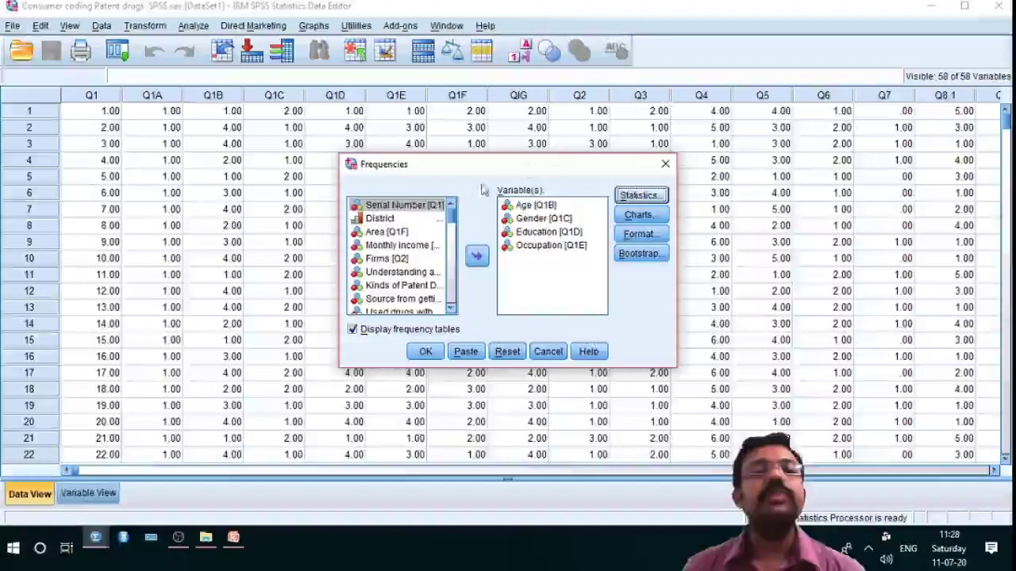
- Run the Frequencies analysis with mean, median, mode, standard deviation, variance and range, and show its Statistics table
left_click(638, 195)
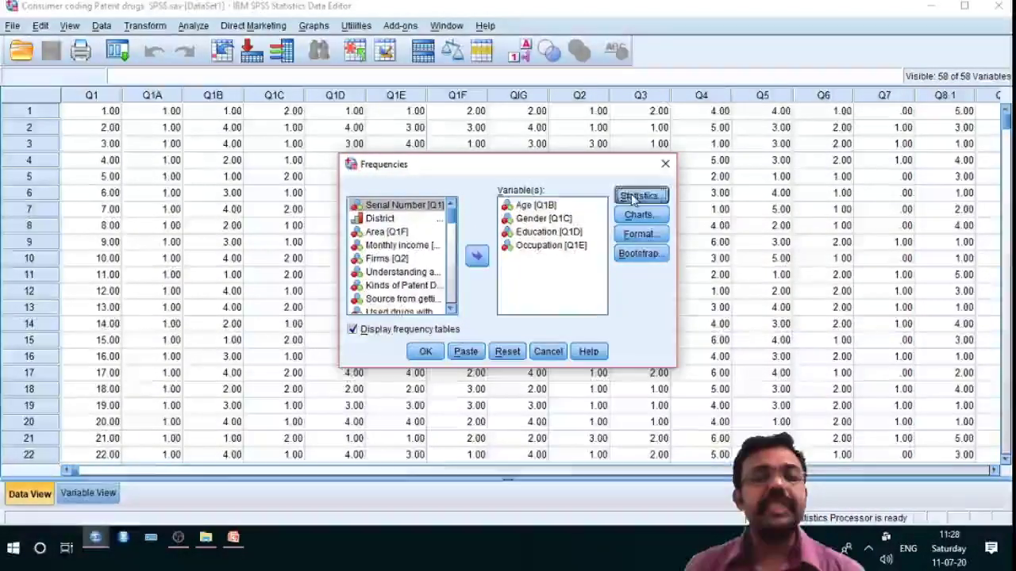
left_click(548, 165)
left_click(547, 182)
left_click(548, 198)
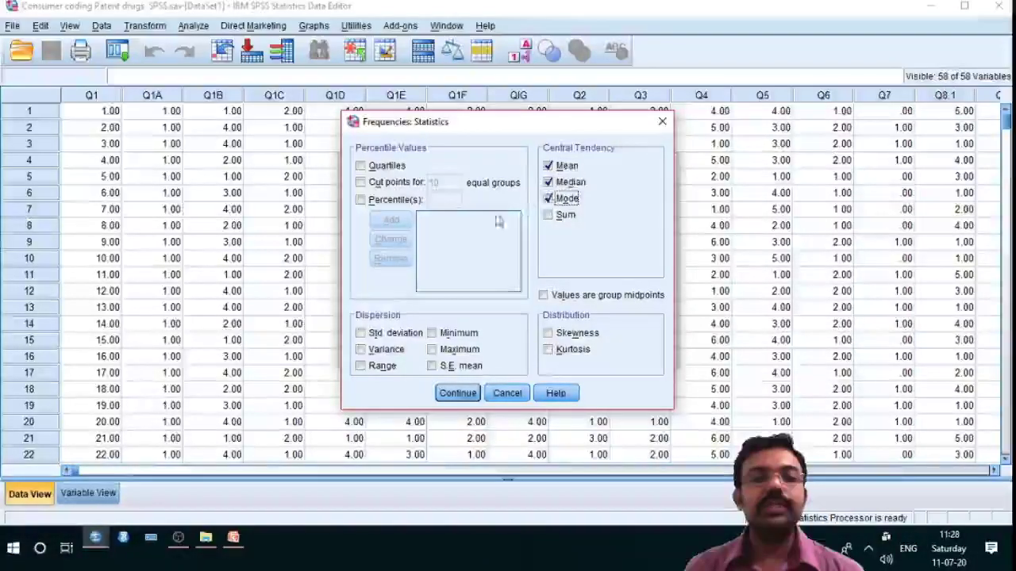
left_click(361, 334)
left_click(361, 349)
left_click(361, 366)
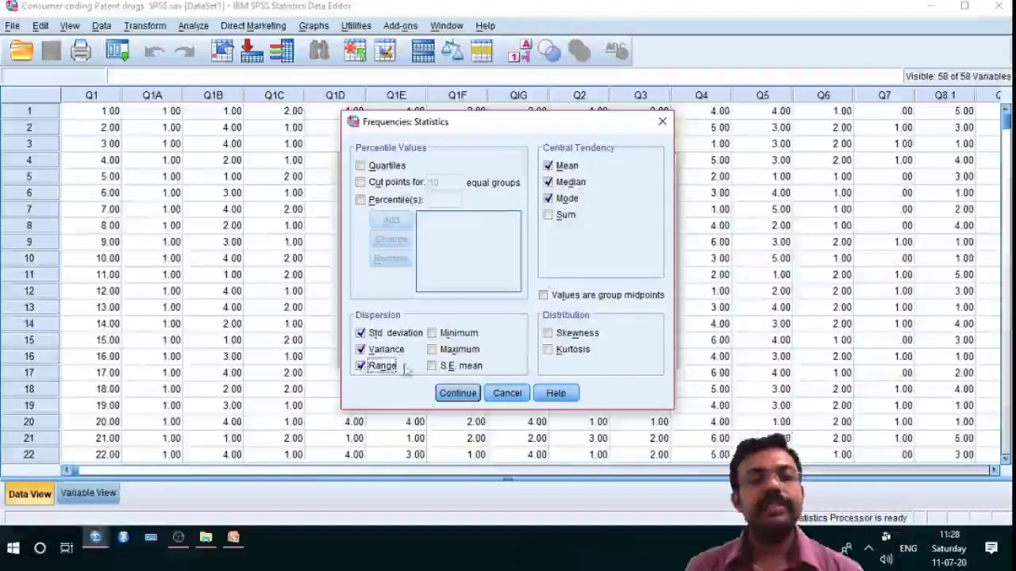
left_click(452, 394)
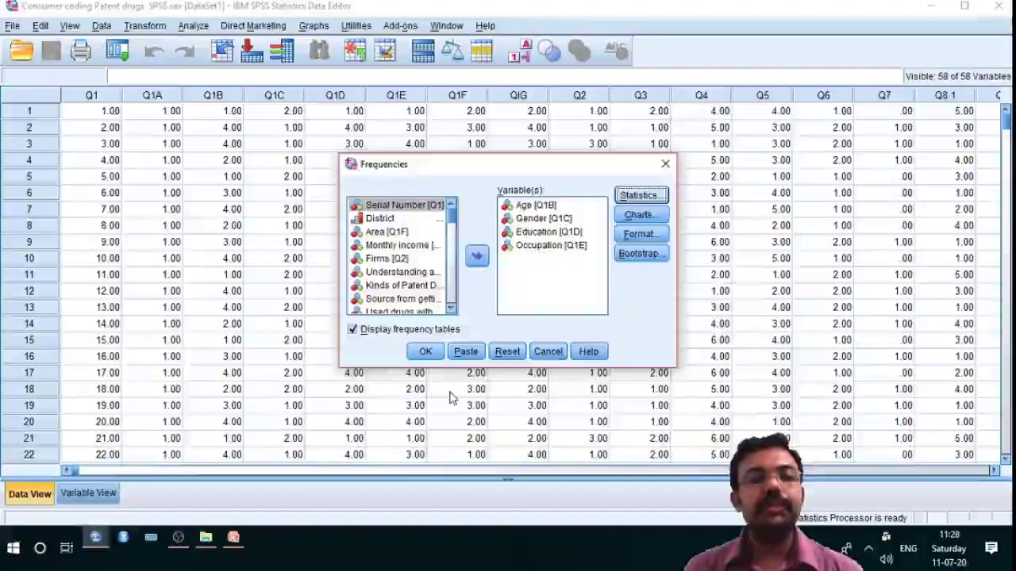
left_click(423, 353)
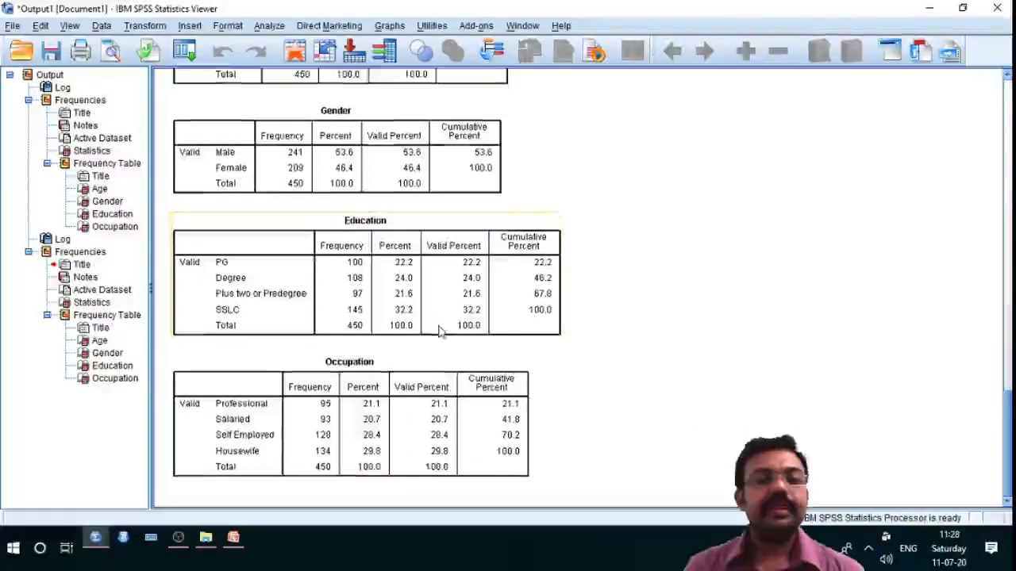
scroll(441, 331, "up", 10)
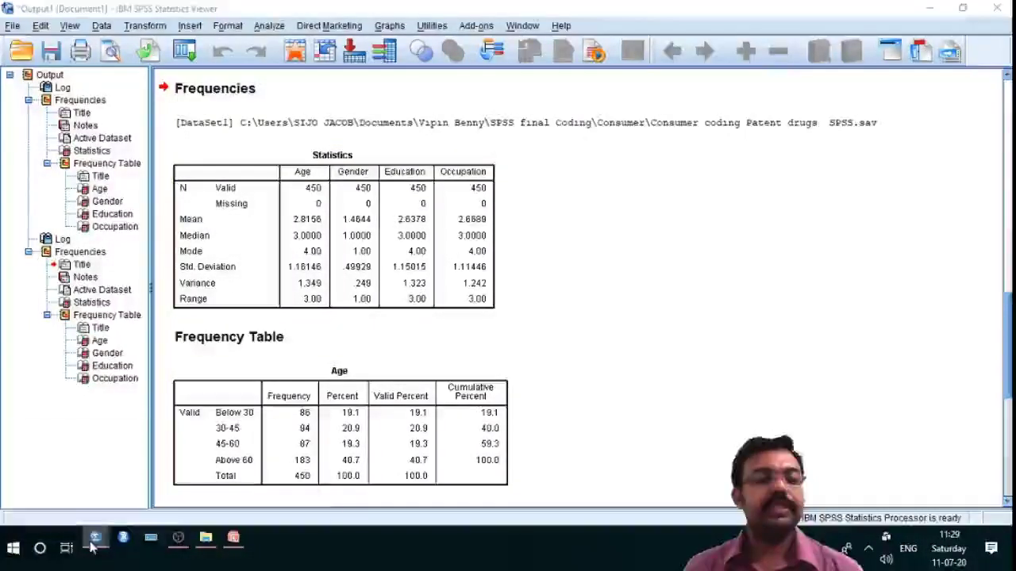
- Run a Crosstabs analysis on the patent drugs dataset with Age [Q1B] as rows and Gender [Q1C] as columns
mouse_move(93, 544)
left_click(204, 479)
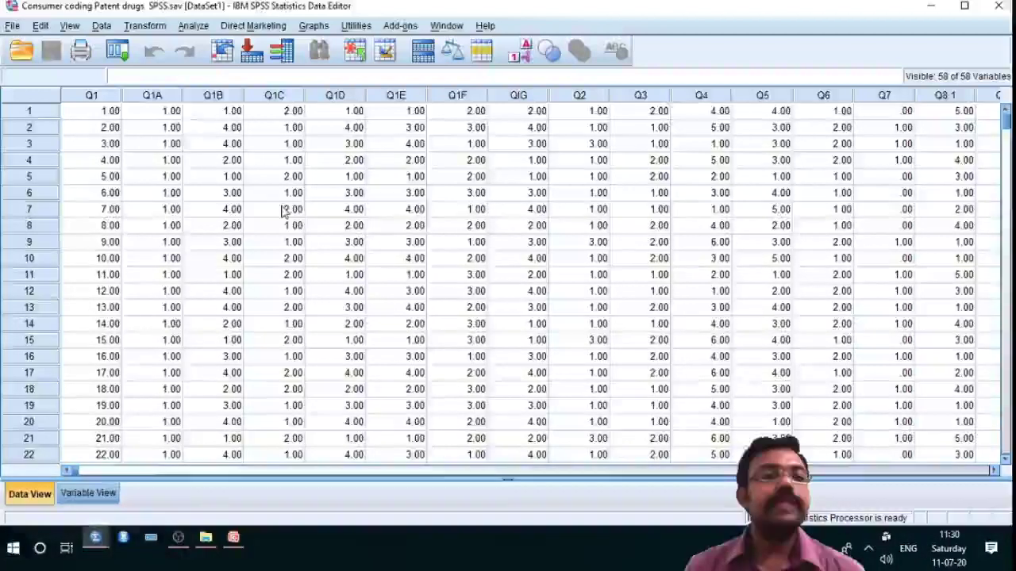
left_click(193, 26)
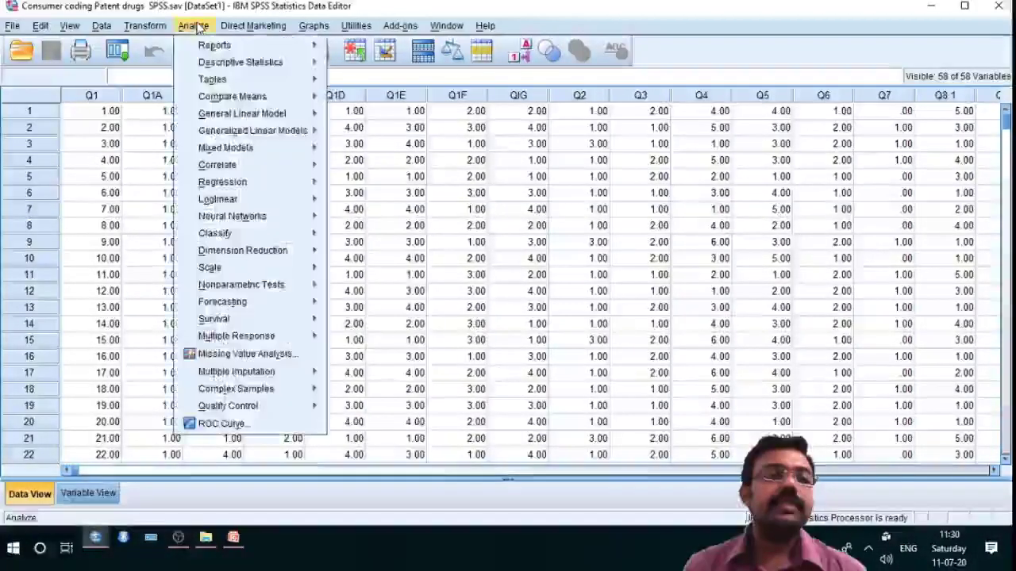
mouse_move(215, 61)
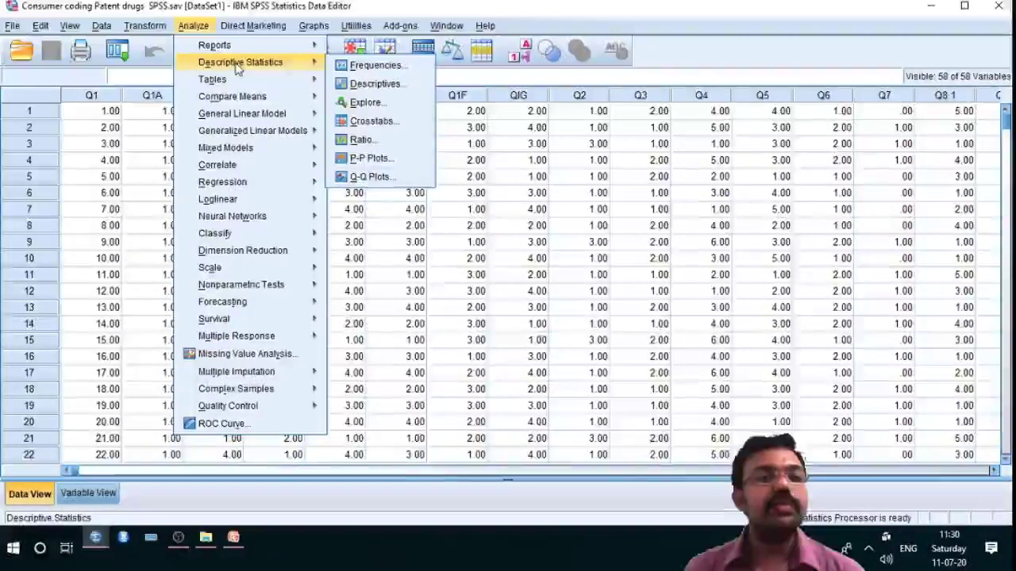
left_click(201, 28)
left_click(199, 27)
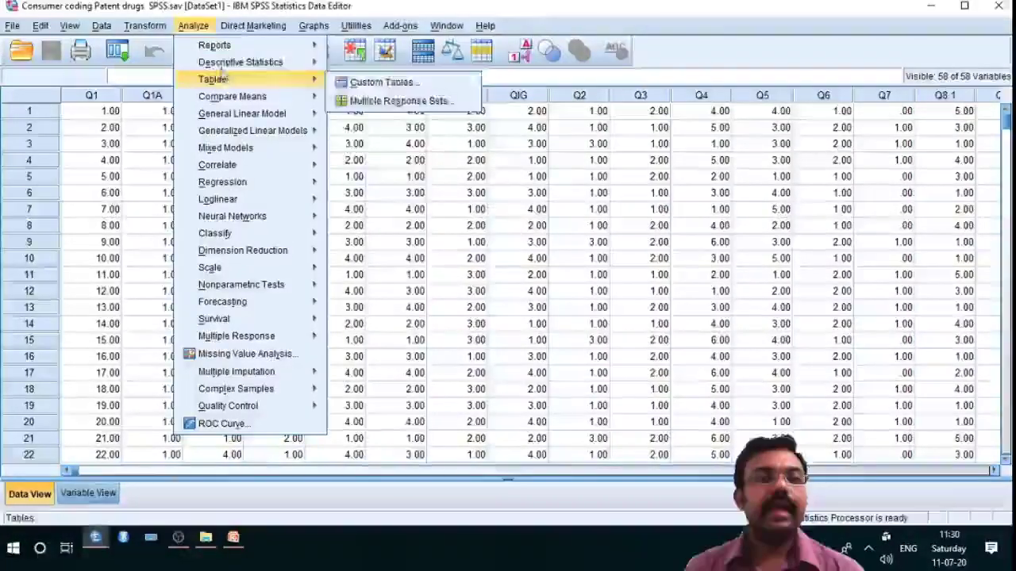
mouse_move(294, 70)
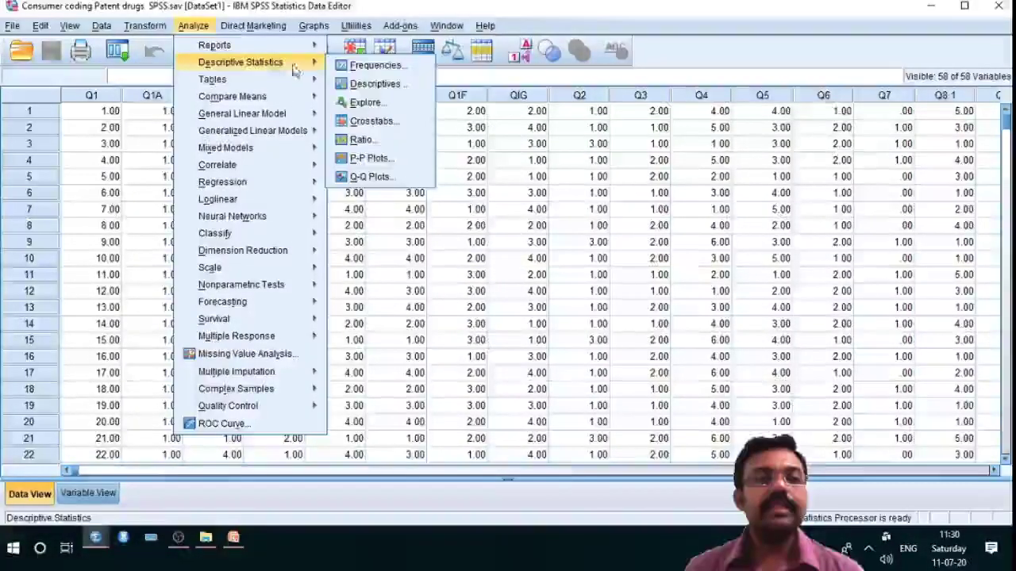
left_click(355, 123)
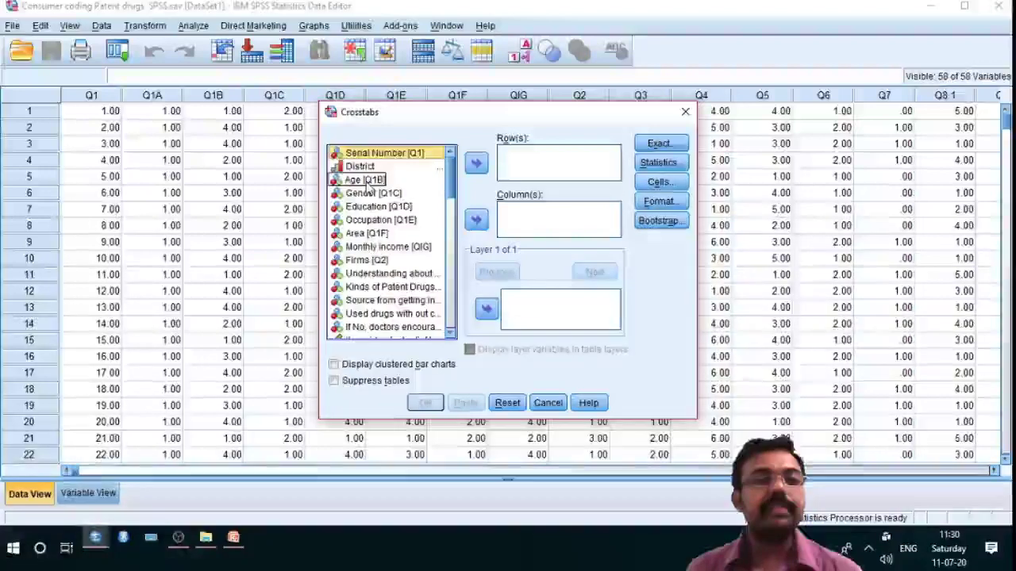
left_click(365, 180)
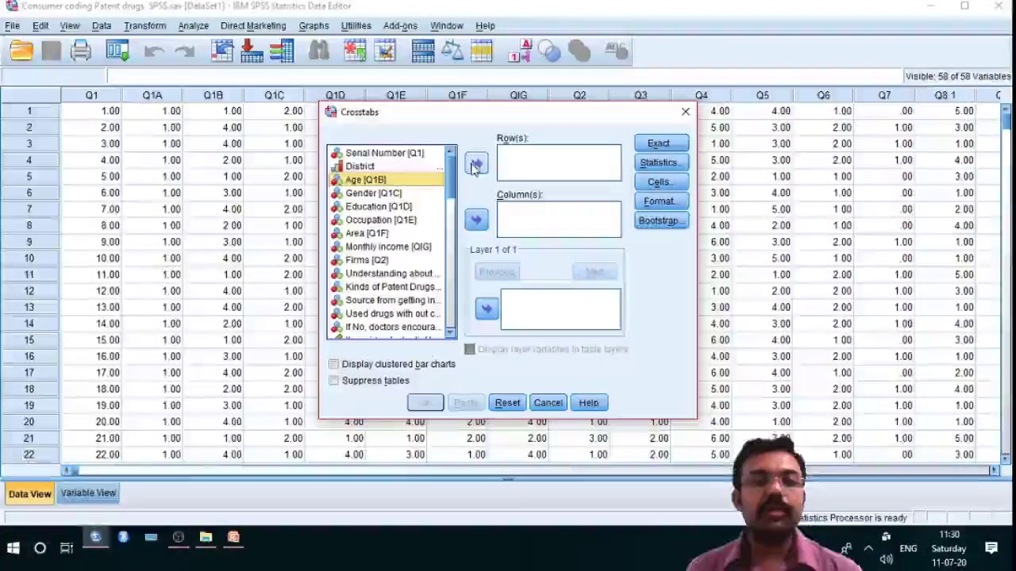
left_click(476, 164)
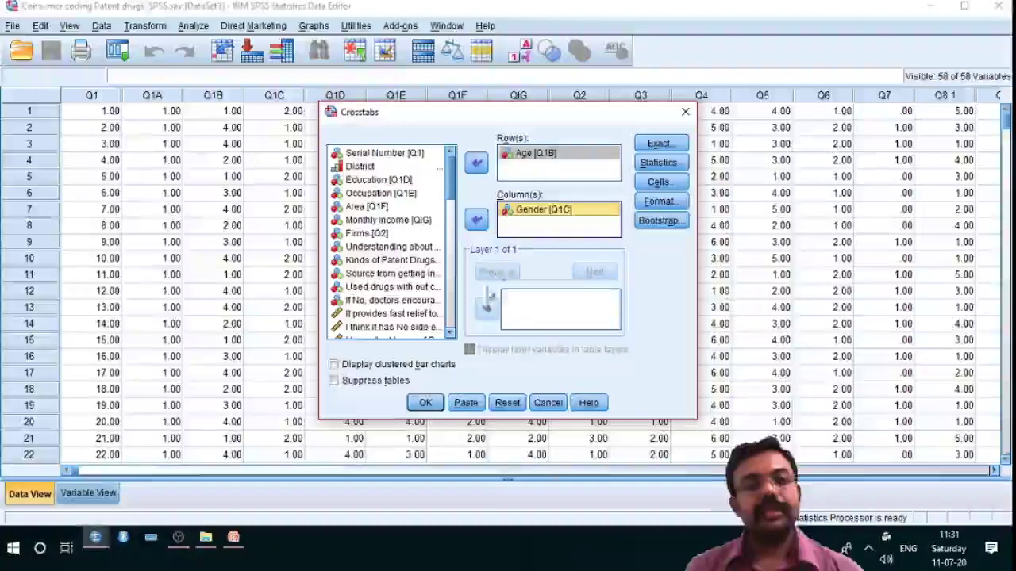
left_click(426, 404)
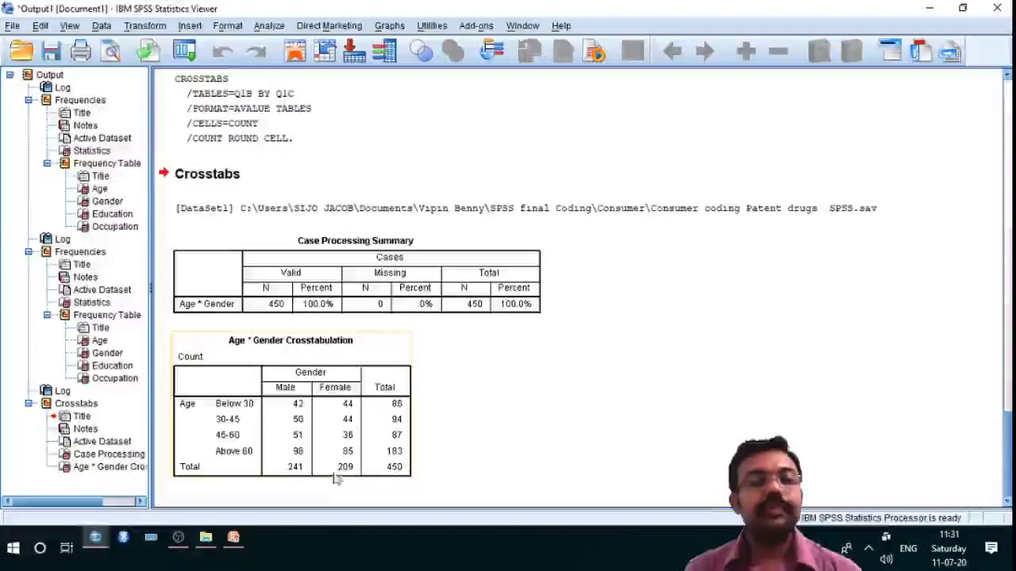
- Return to the Consumer coding Patent drugs dataset and reopen the Crosstabs setup with its previous row and column variables cleared
left_click(349, 428)
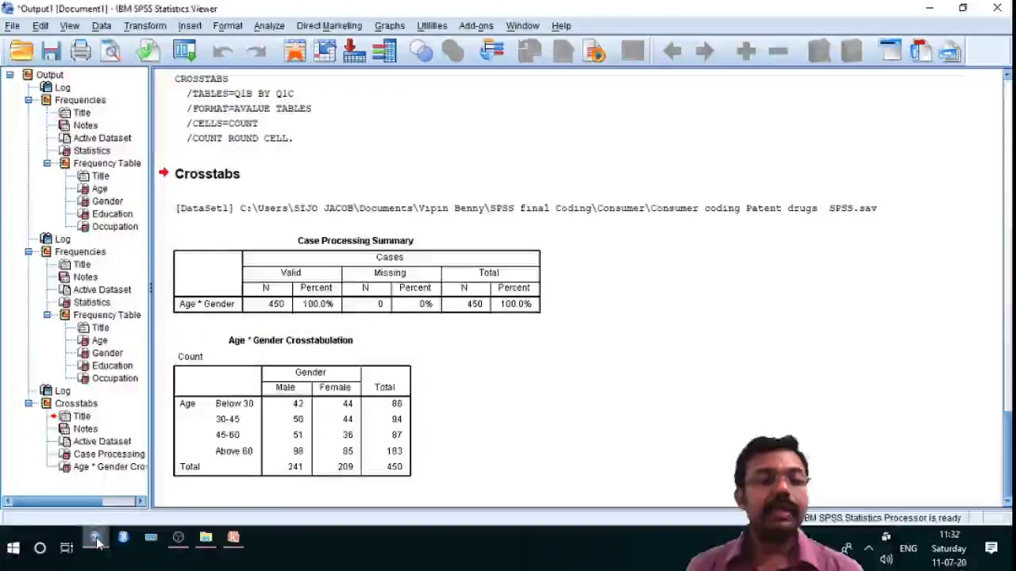
mouse_move(96, 538)
left_click(203, 479)
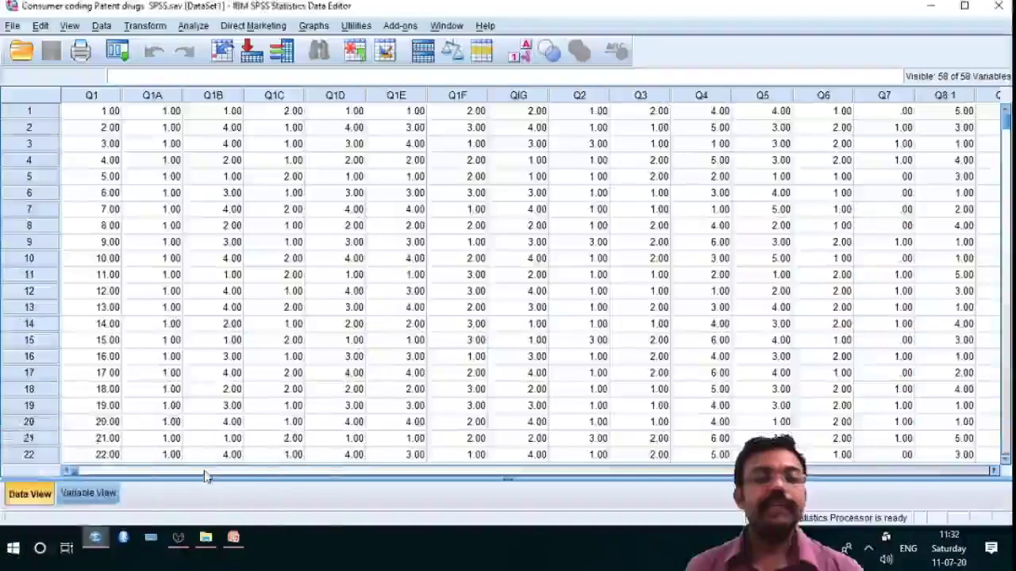
left_click(191, 29)
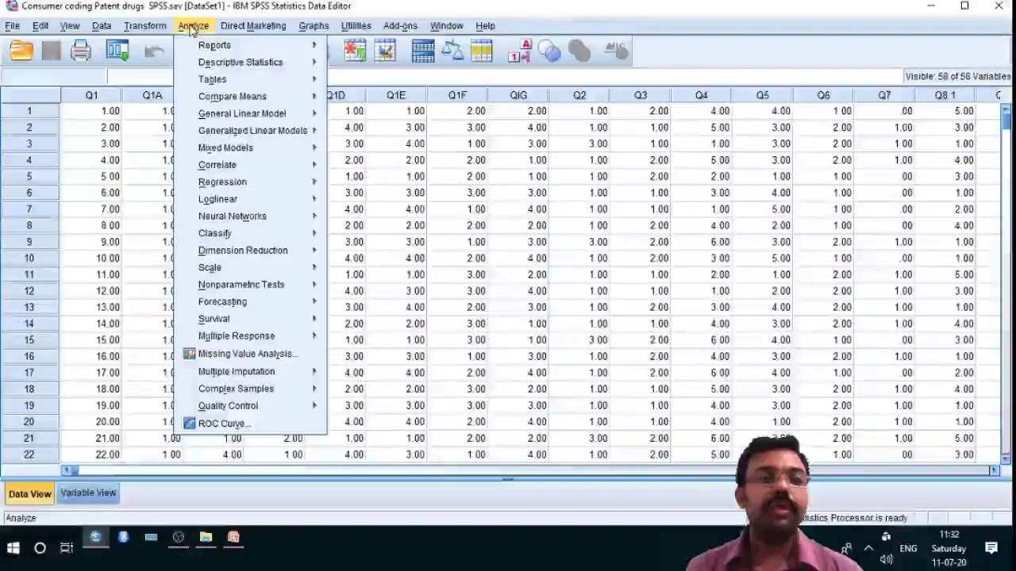
mouse_move(221, 63)
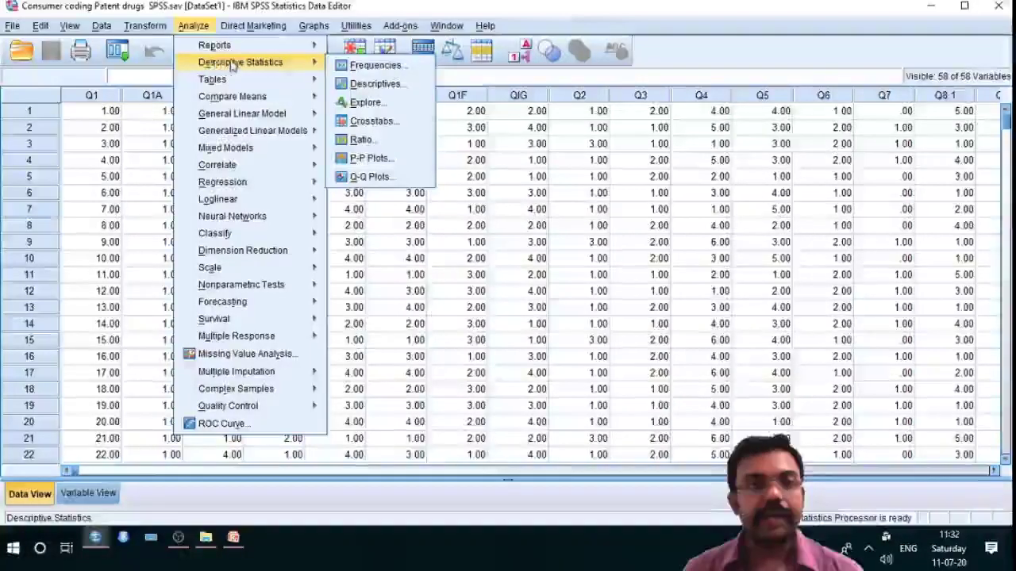
left_click(358, 120)
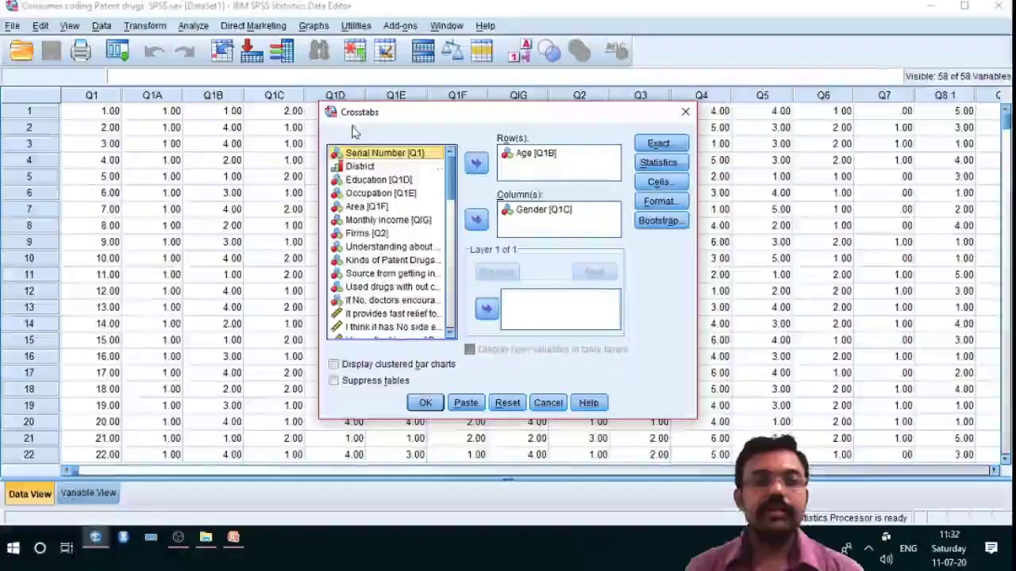
left_click(508, 403)
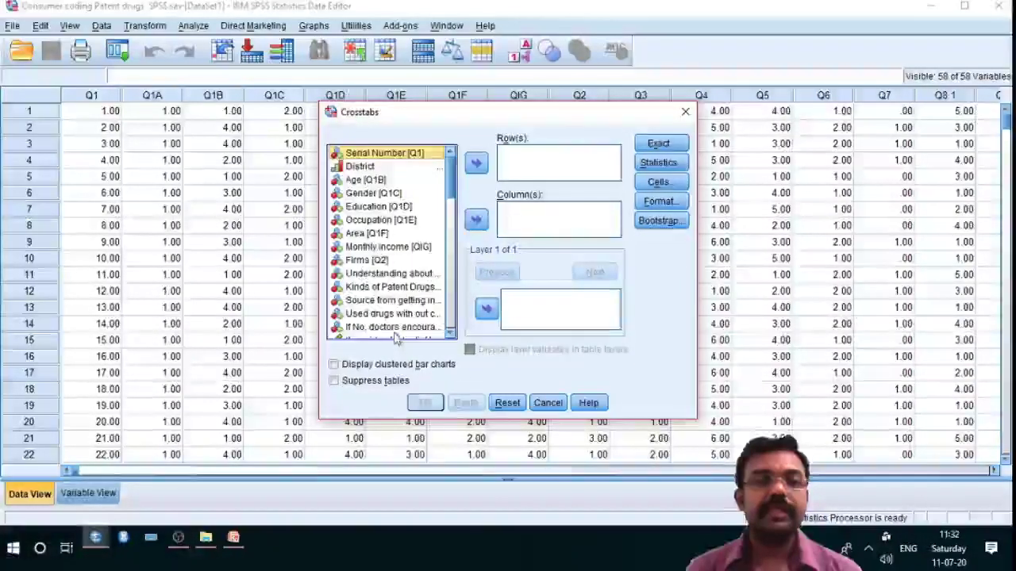
- Run a Crosstabs analysis with Education [Q1D] as rows and Occupation [Q1E] as columns
left_click(380, 207)
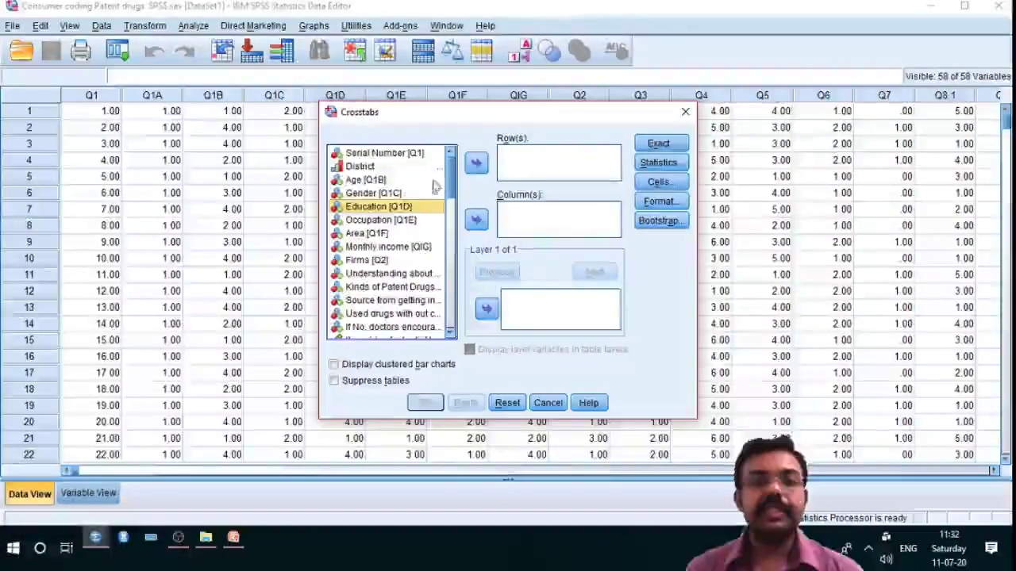
double_click(401, 205)
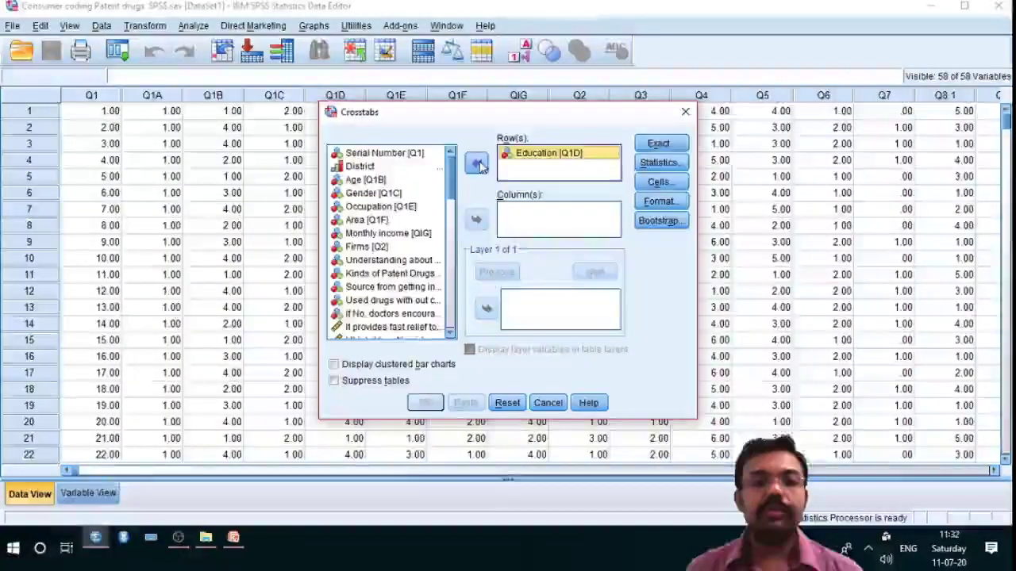
left_click(389, 206)
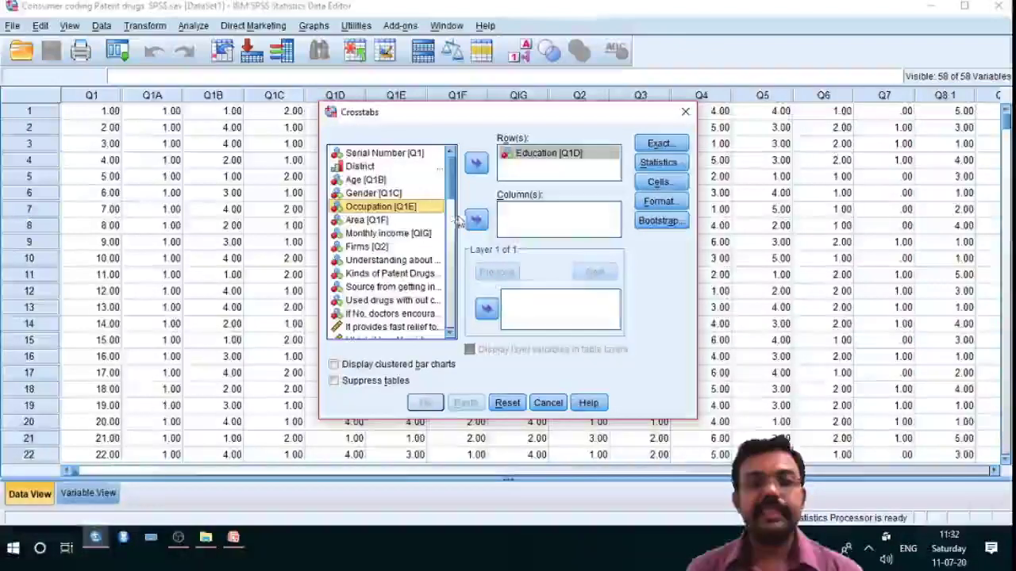
left_click(475, 219)
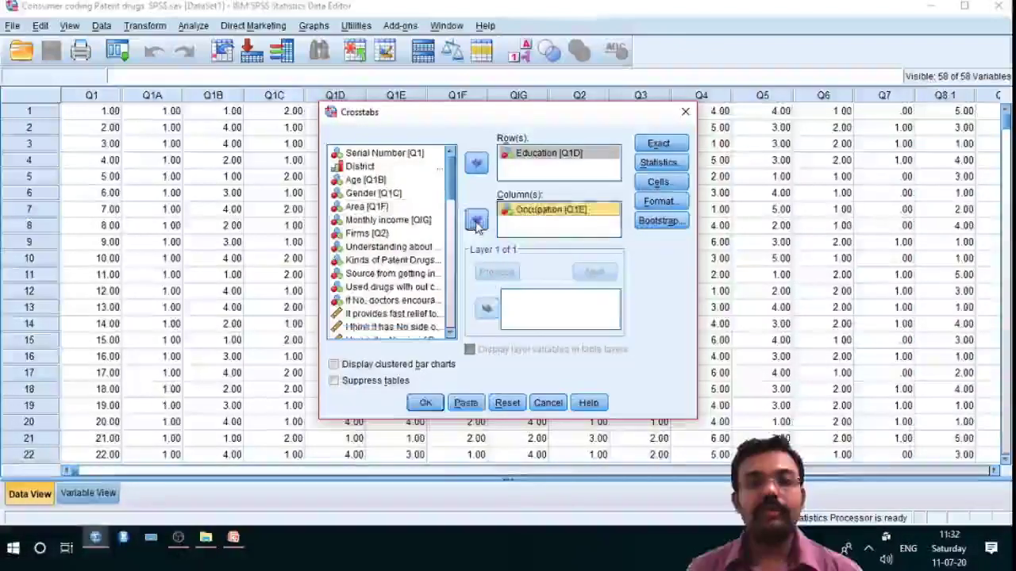
left_click(425, 403)
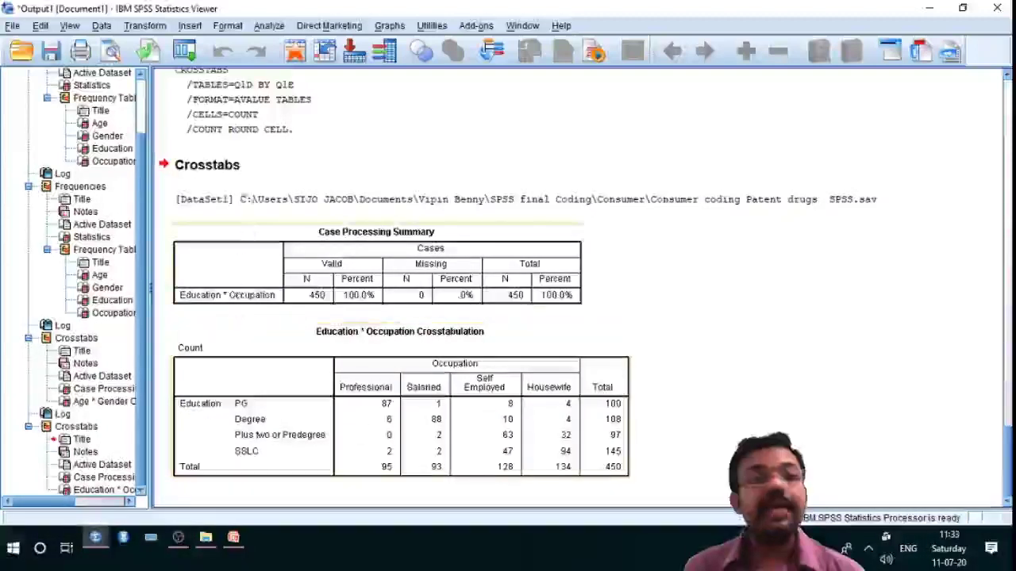
left_click(269, 27)
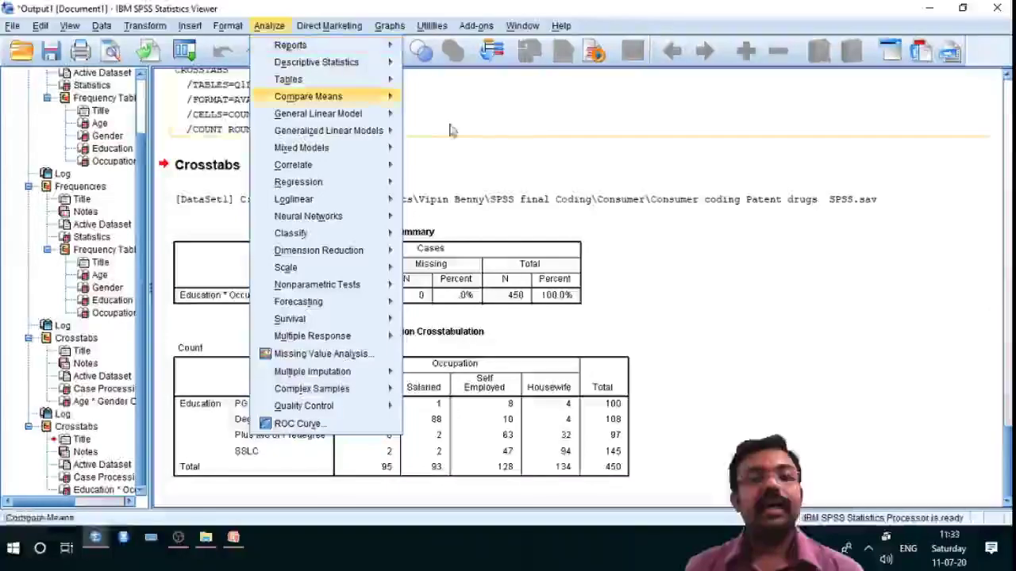
key("Right")
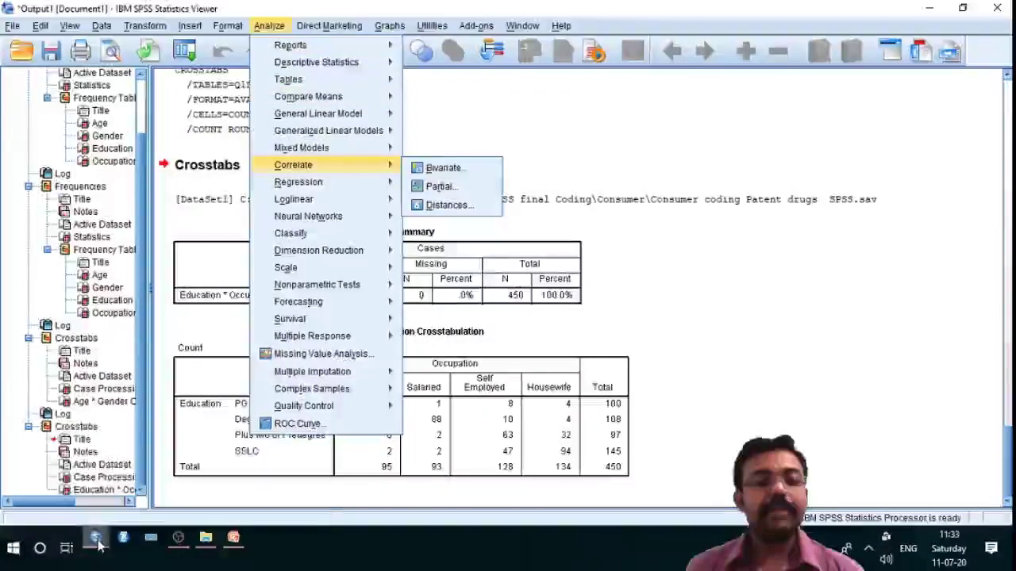
mouse_move(97, 542)
left_click(214, 474)
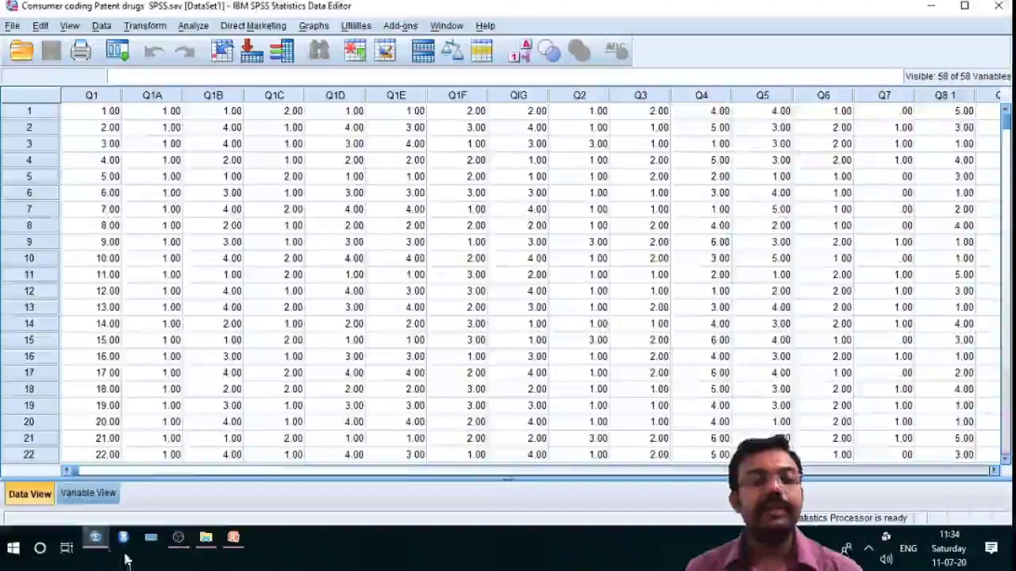
- Switch to the output document and review the frequency tables and descriptive statistics for Age, Gender, Education and Occupation
mouse_move(95, 542)
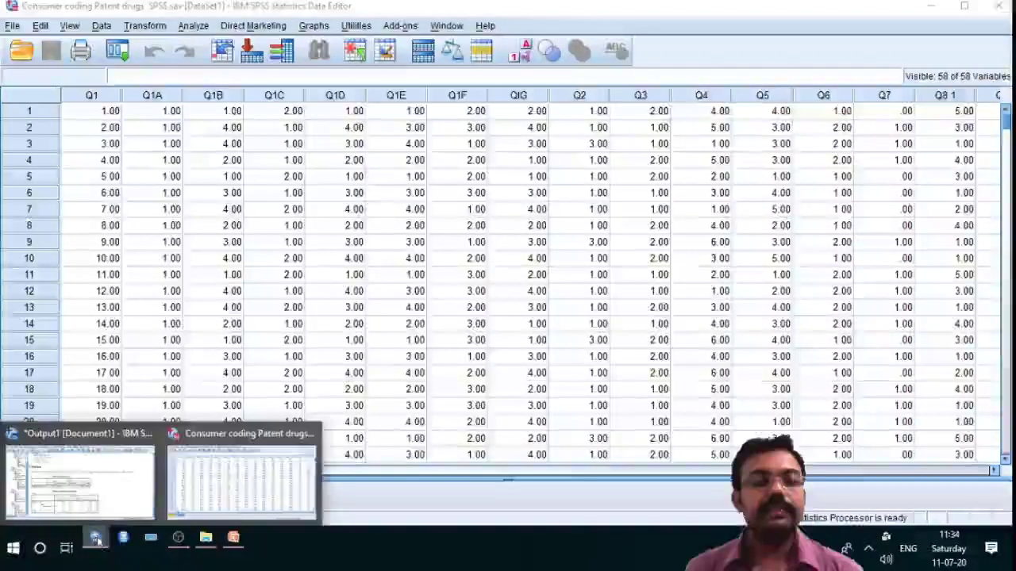
left_click(79, 484)
scroll(413, 458, "up", 15)
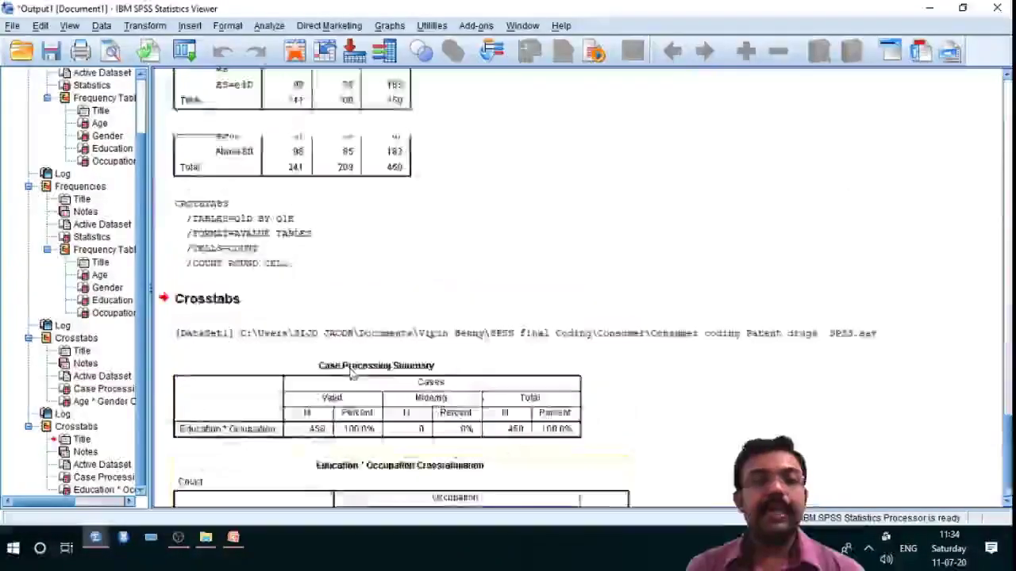
scroll(351, 373, "up", 8)
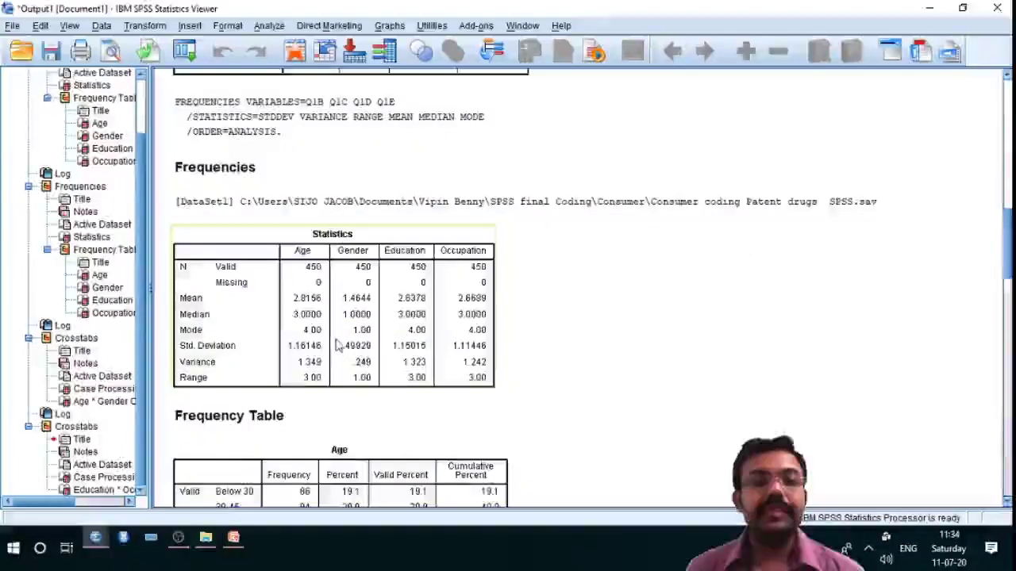
scroll(336, 344, "down", 15)
scroll(329, 320, "up", 5)
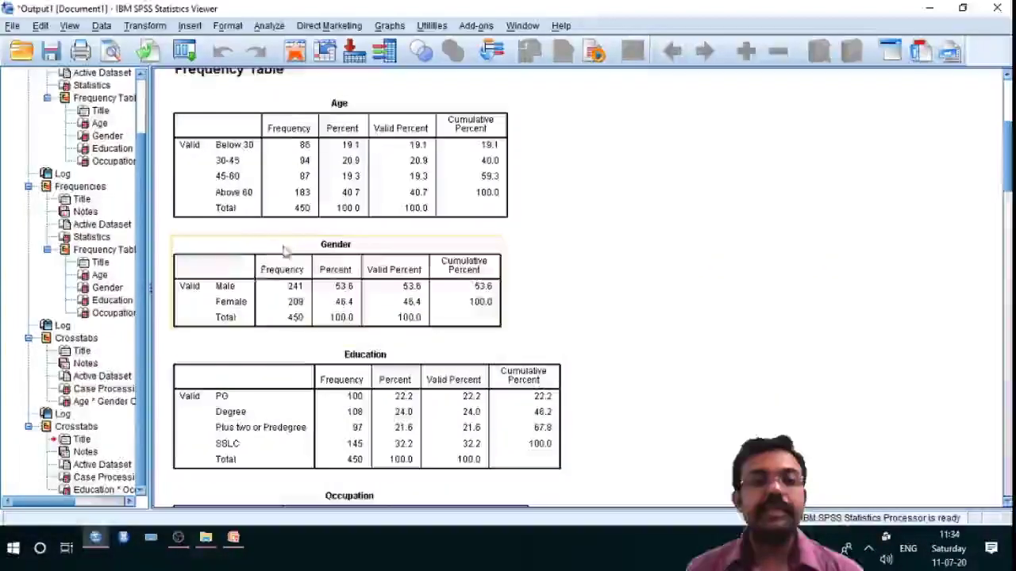
scroll(245, 337, "down", 8)
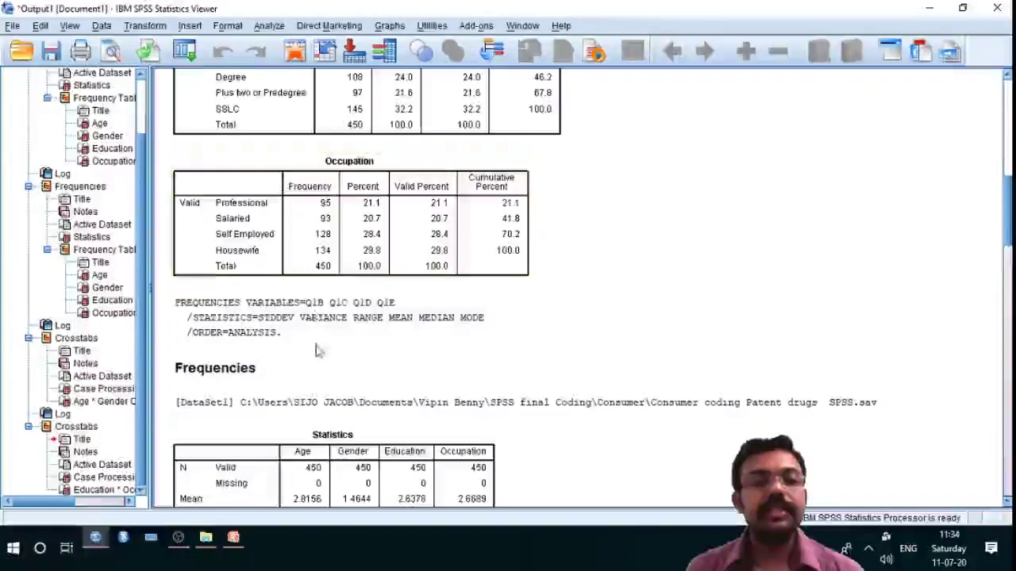
scroll(315, 352, "up", 2)
scroll(316, 353, "up", 12)
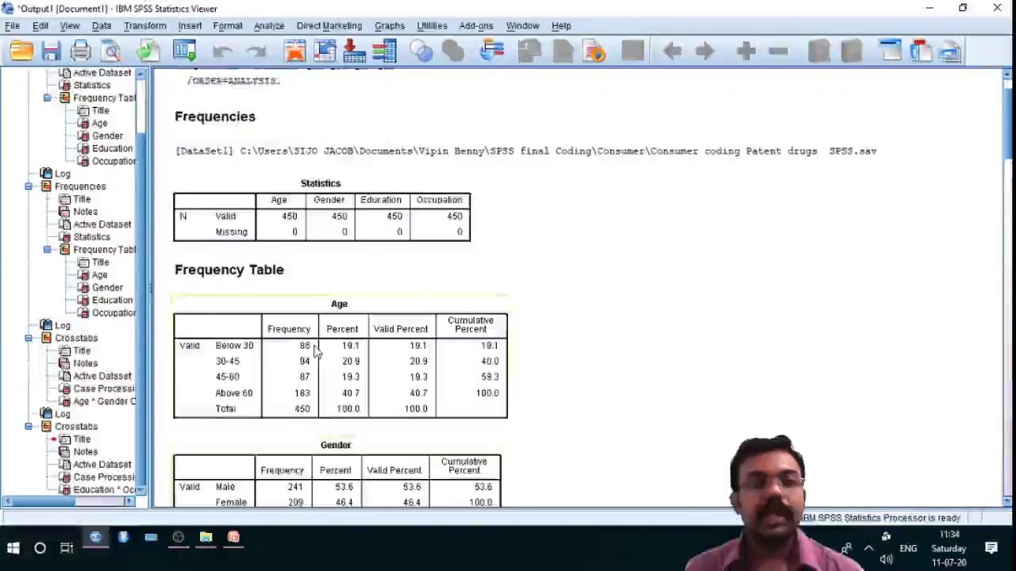
scroll(316, 353, "down", 15)
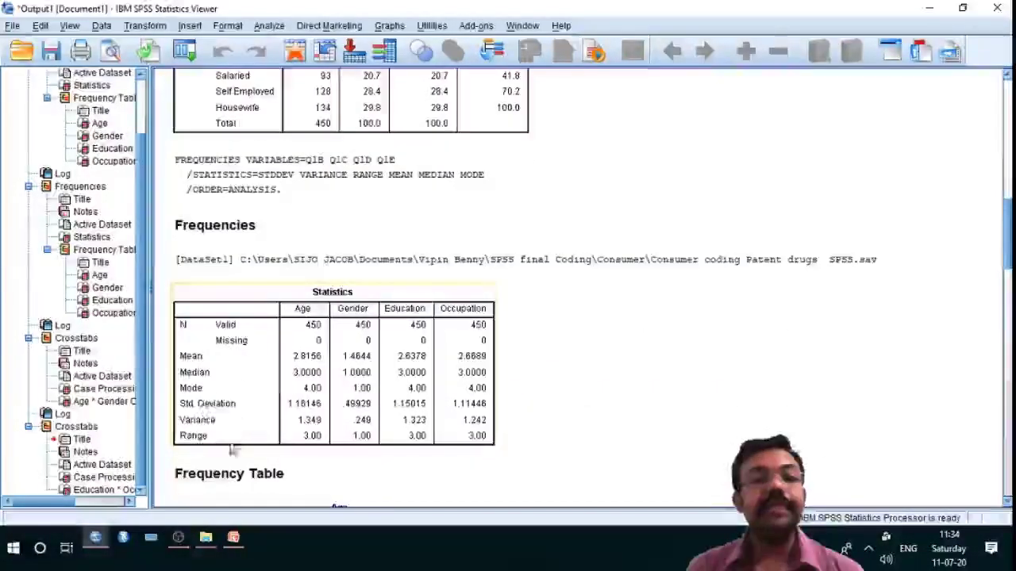
scroll(314, 394, "down", 2)
scroll(313, 394, "down", 5)
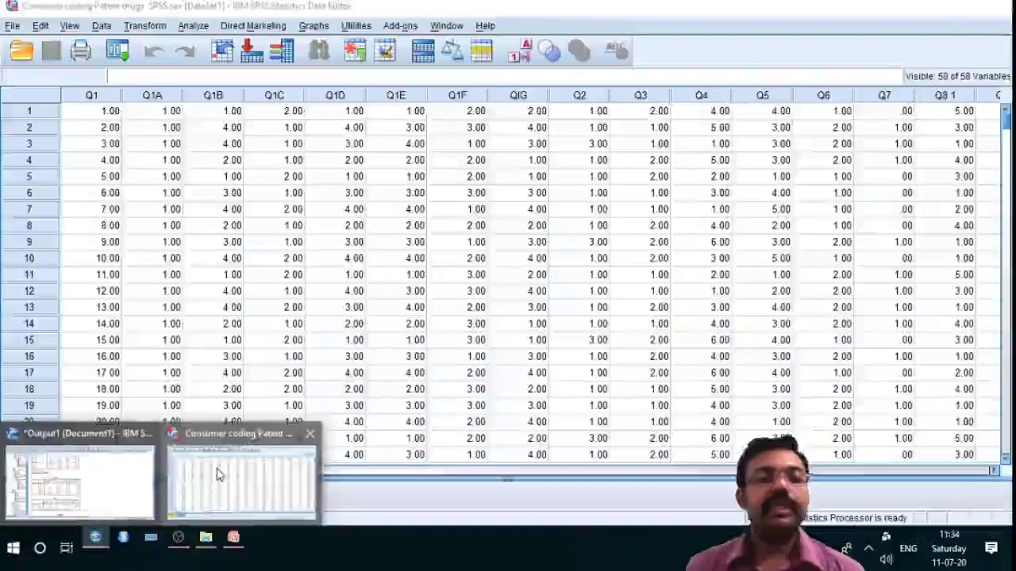
- Return to the patent drugs dataset and start defining a simple bar chart using summaries for groups of cases
left_click(220, 473)
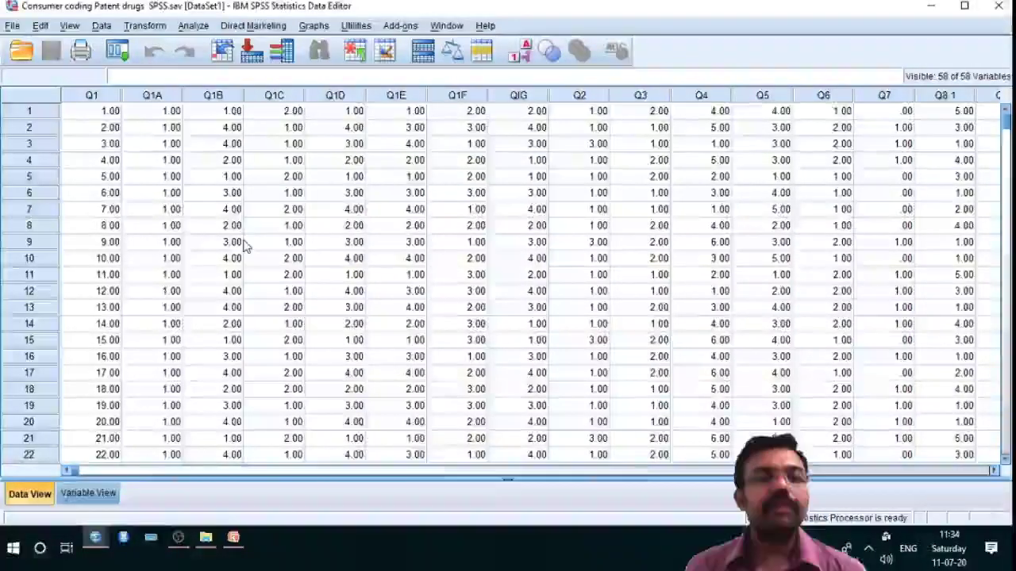
left_click(315, 28)
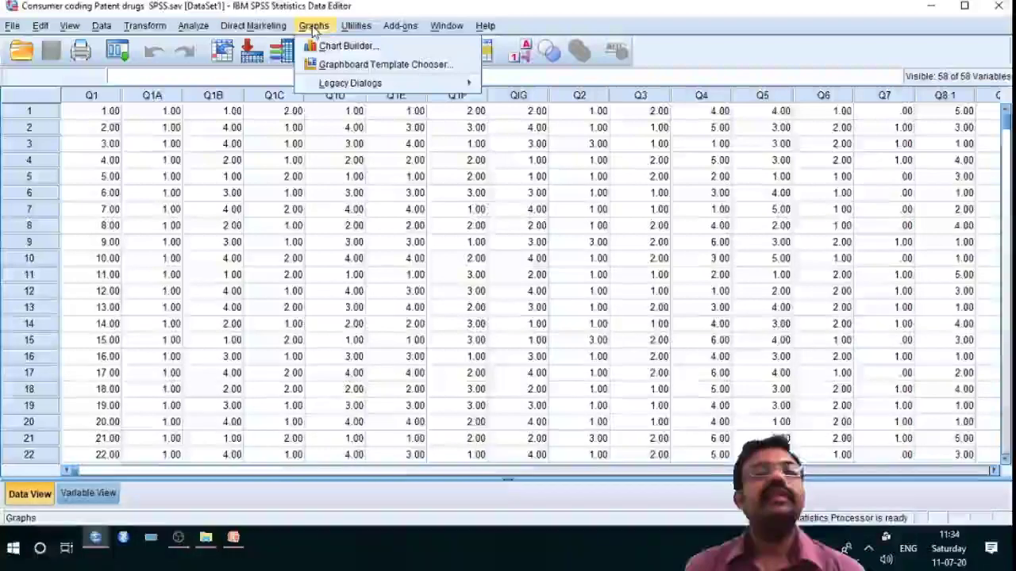
mouse_move(329, 86)
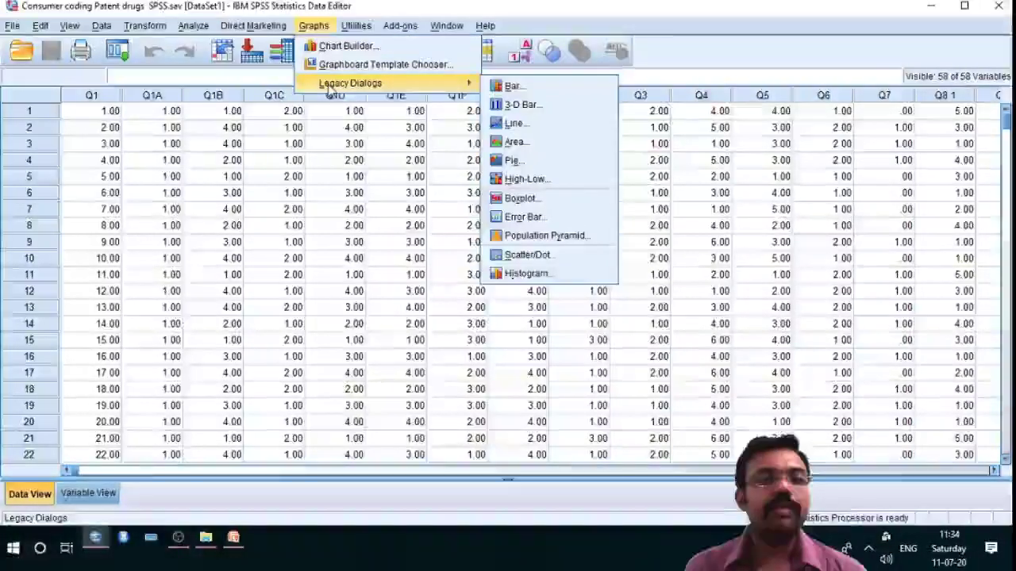
left_click(510, 86)
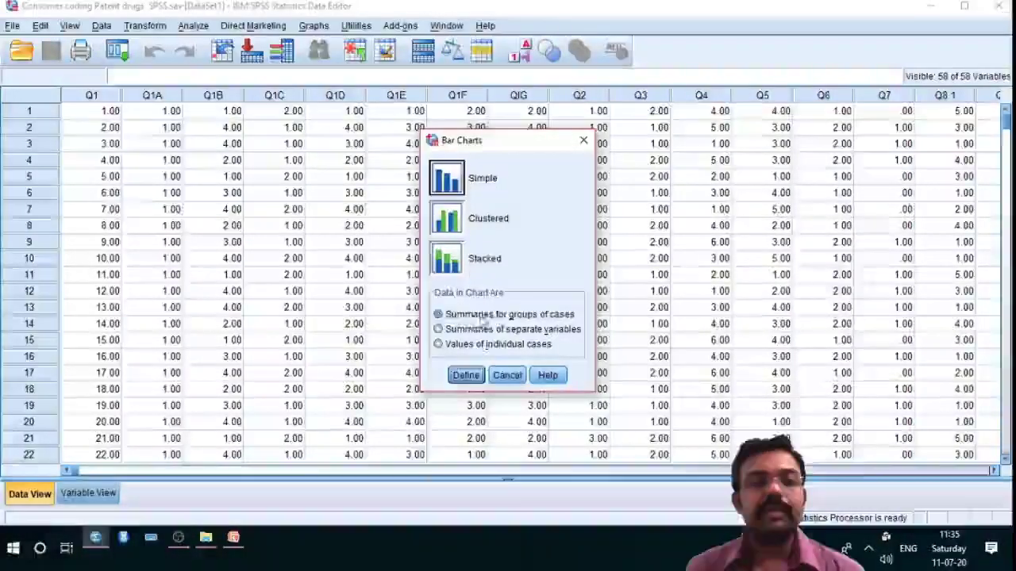
left_click(467, 377)
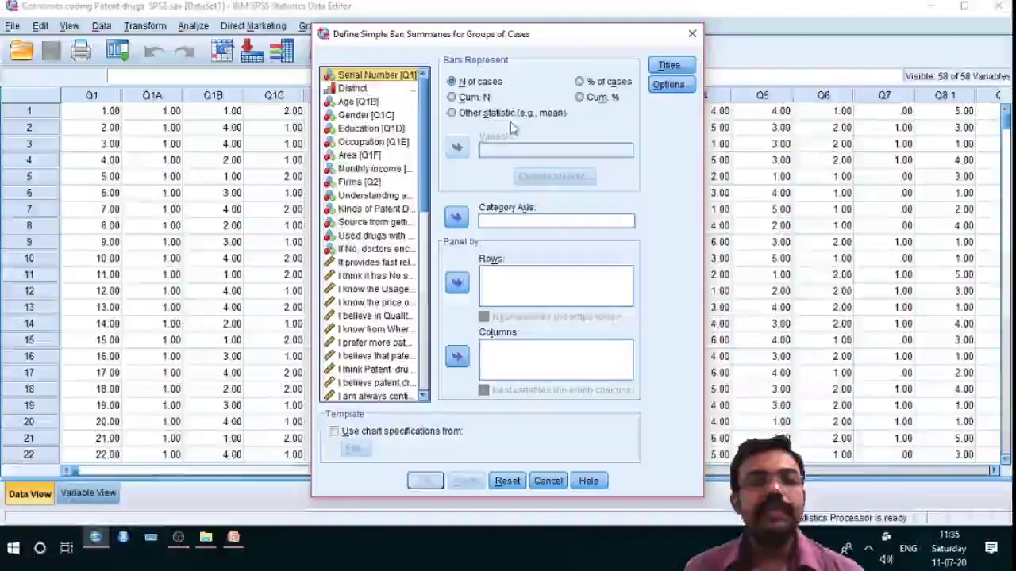
- Generate the simple bar chart with bars representing % of cases and Age [Q1B] on the category axis
left_click(582, 85)
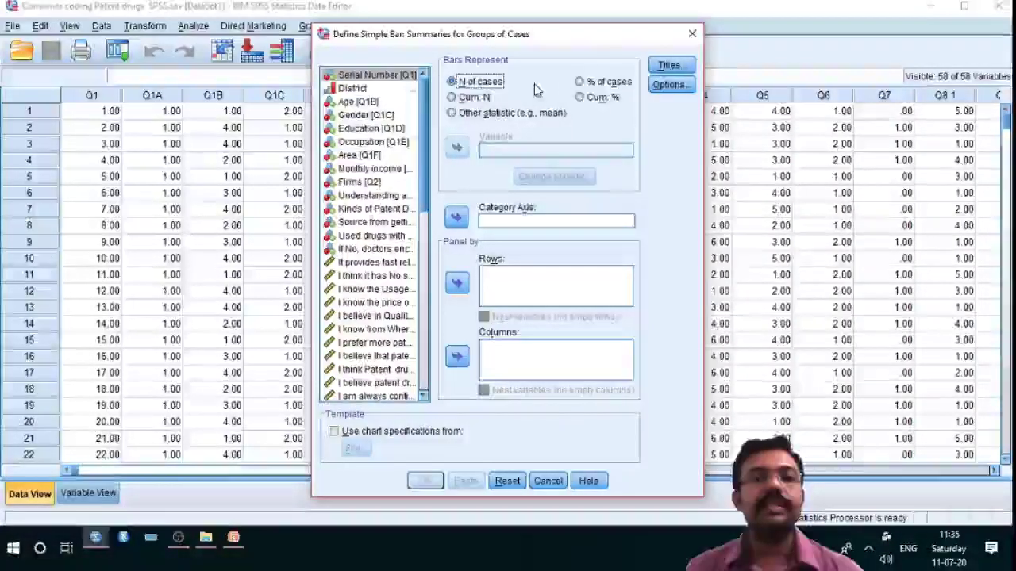
left_click(580, 84)
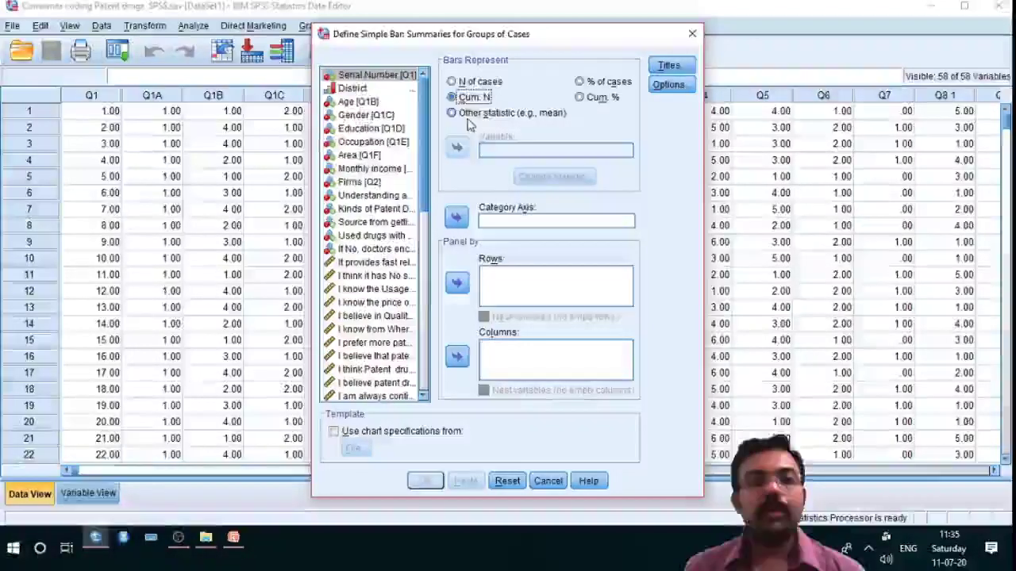
left_click(452, 114)
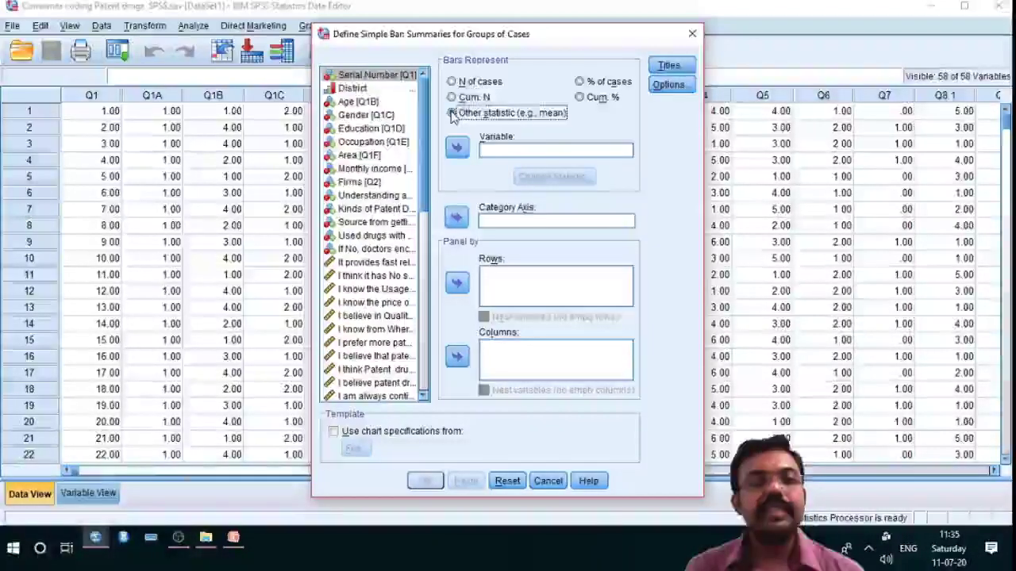
left_click(583, 83)
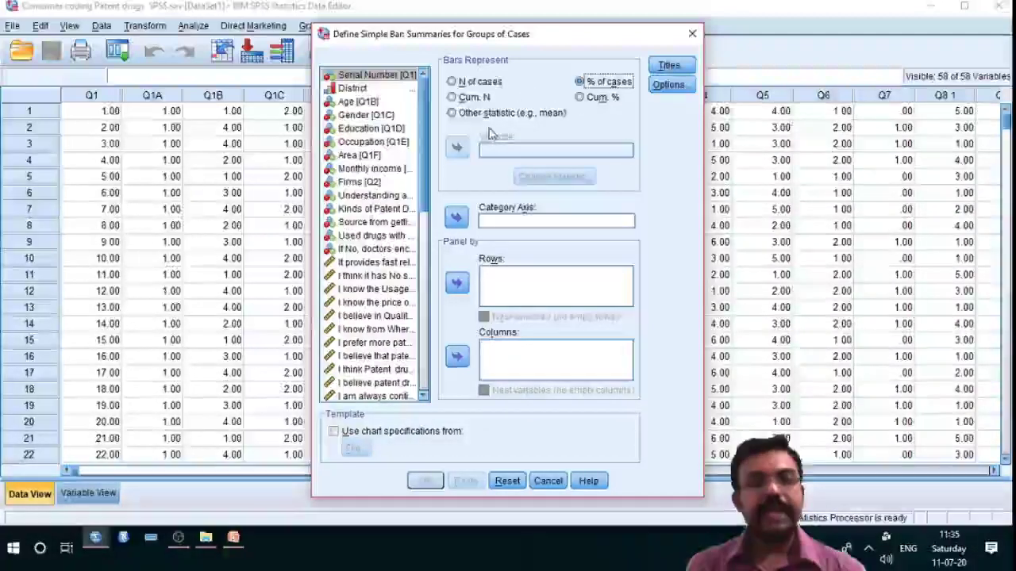
left_click(357, 103)
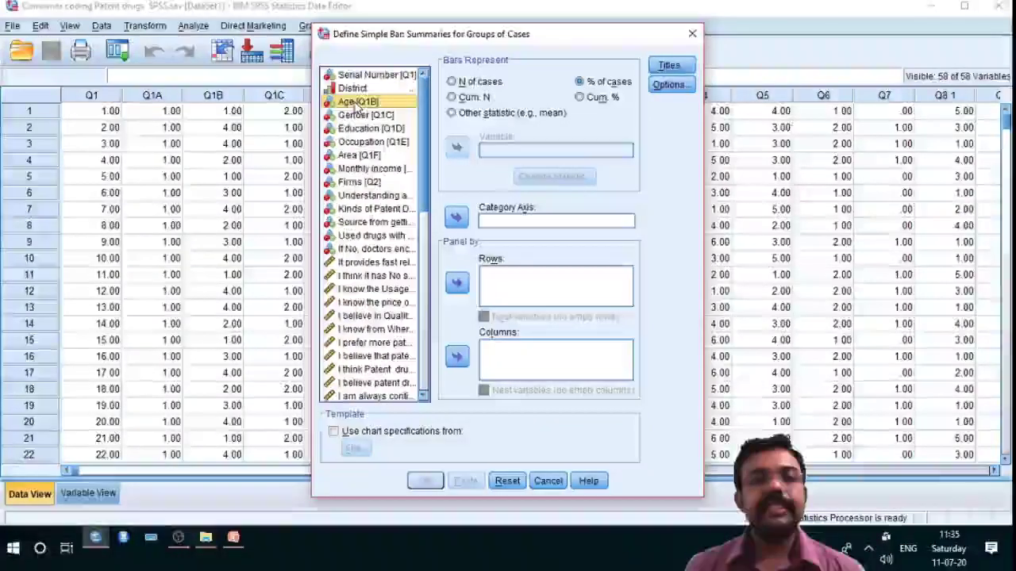
left_click(457, 219)
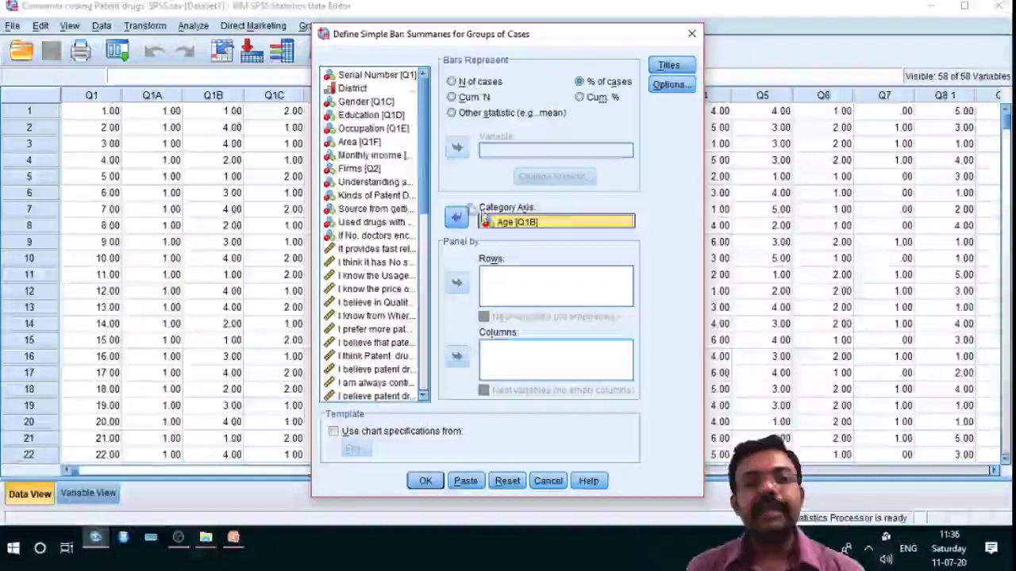
left_click(531, 223)
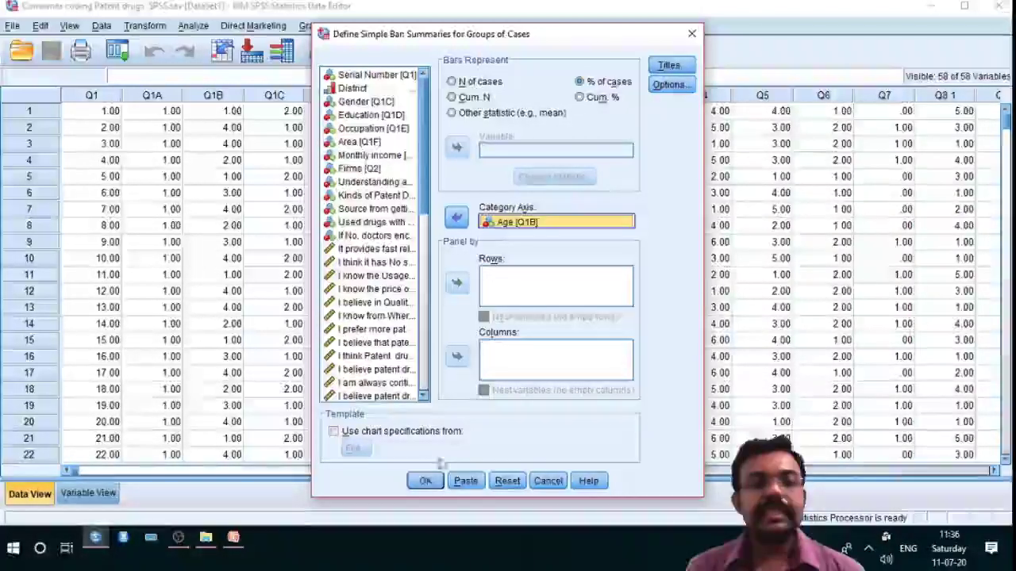
left_click(425, 483)
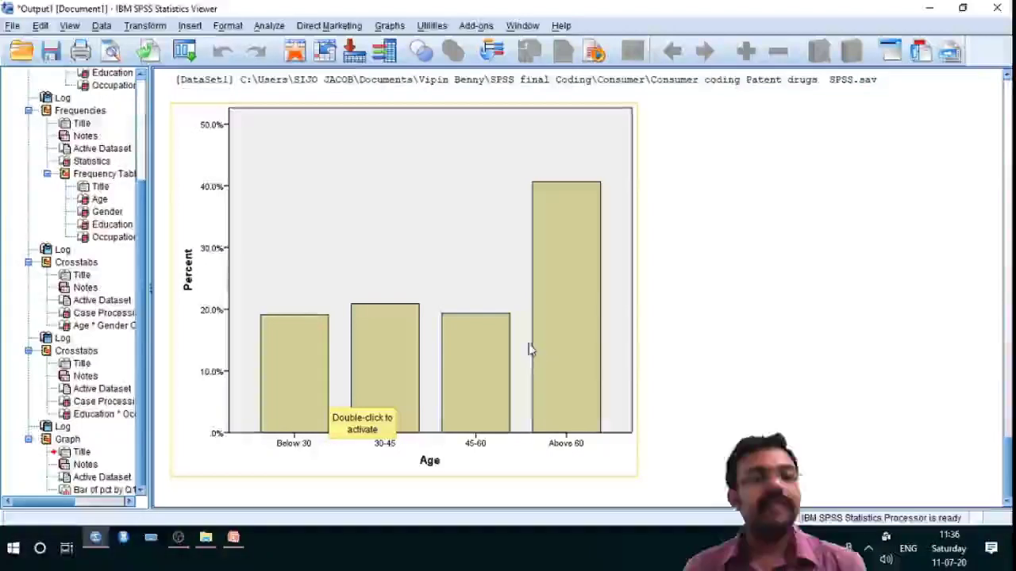
- Open the Age bar chart in the output document for editing
scroll(317, 357, "up", 1)
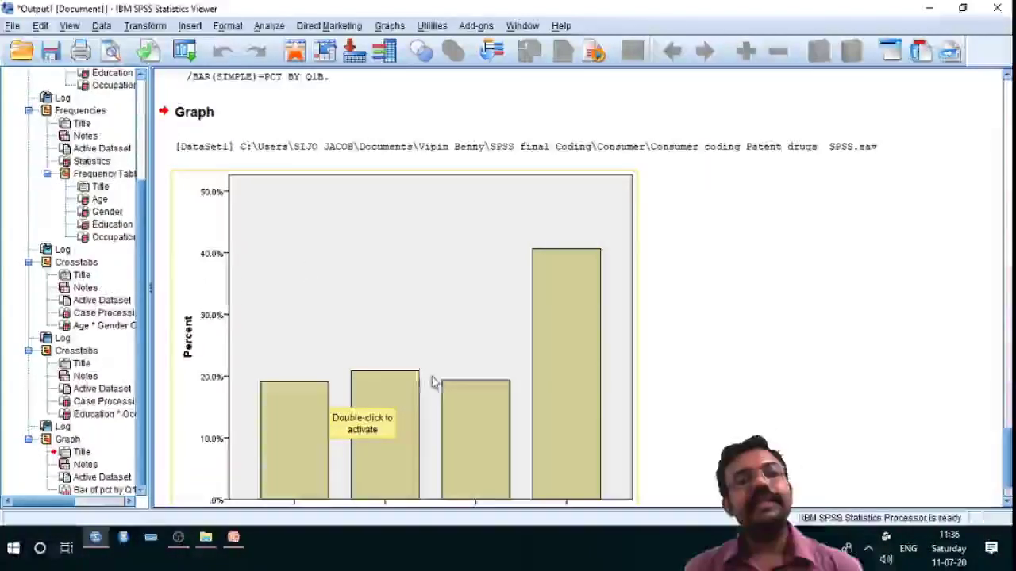
scroll(383, 329, "down", 1)
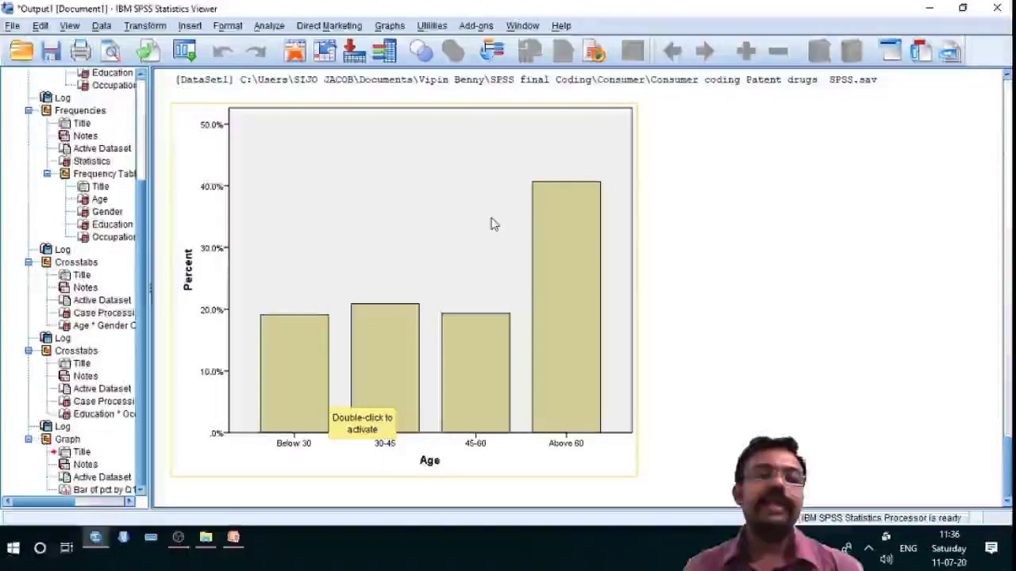
left_click(424, 230)
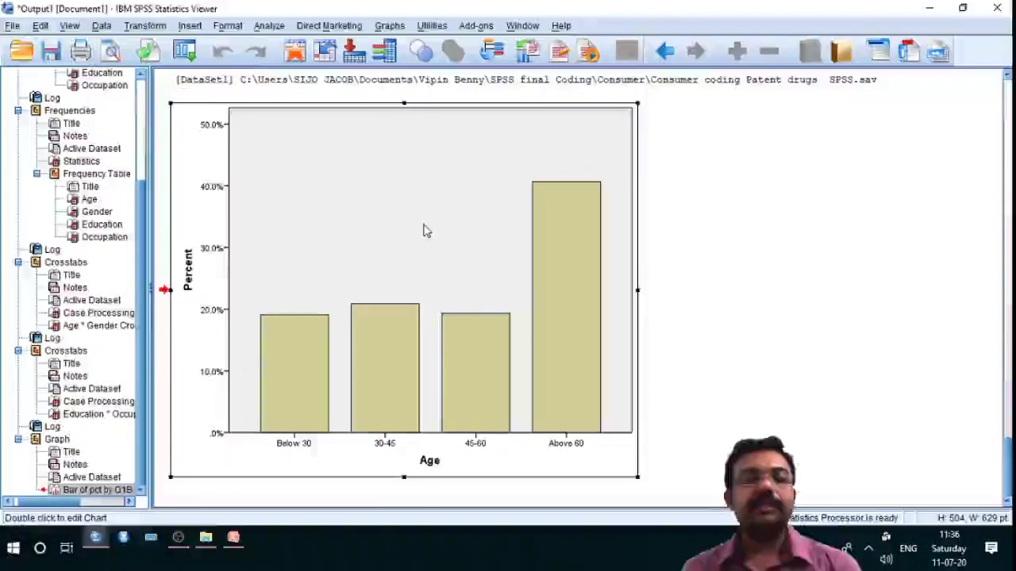
double_click(424, 230)
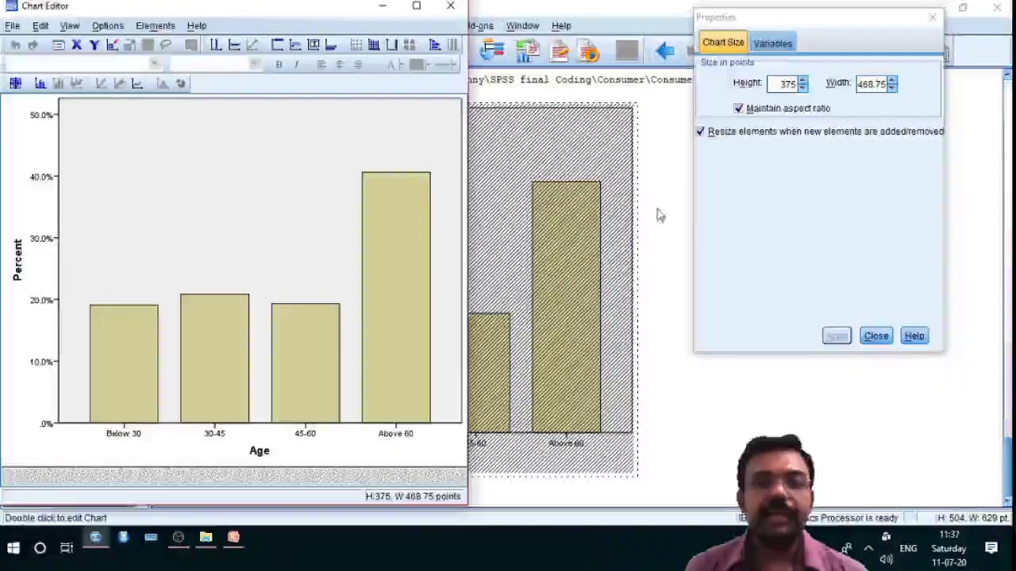
- Try reducing the chart size to a height of 47 and a width of 58.75 points with the aspect ratio maintained
left_click(803, 88)
left_click(802, 87)
left_click(802, 88)
left_click(802, 87)
left_click(803, 87)
left_click(802, 88)
left_click(802, 87)
left_click(803, 88)
left_click(803, 87)
left_click(803, 87)
left_click(802, 87)
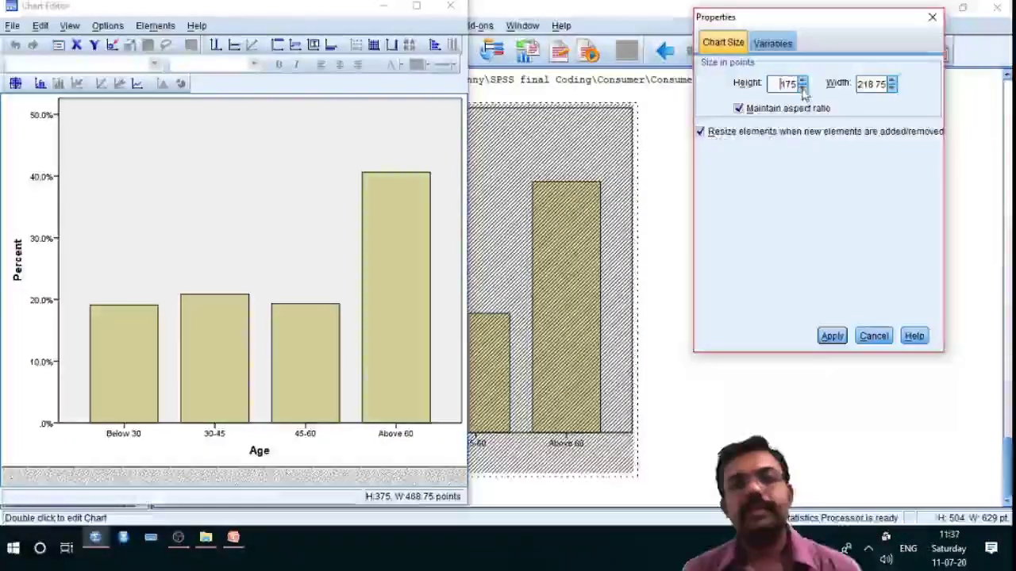
left_click(891, 87)
left_click(892, 87)
left_click(892, 87)
left_click(892, 87)
left_click(892, 88)
left_click(892, 87)
left_click(892, 88)
left_click(892, 87)
left_click(892, 87)
left_click(892, 87)
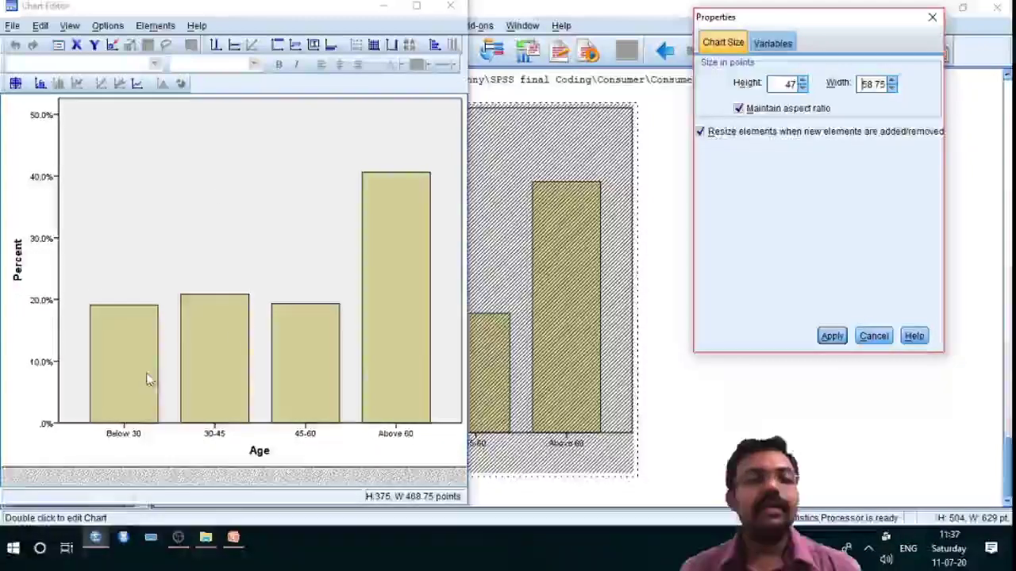
- Fill the plot background of the Age bar chart with white (255, 255, 255)
left_click(241, 212)
left_click(240, 211)
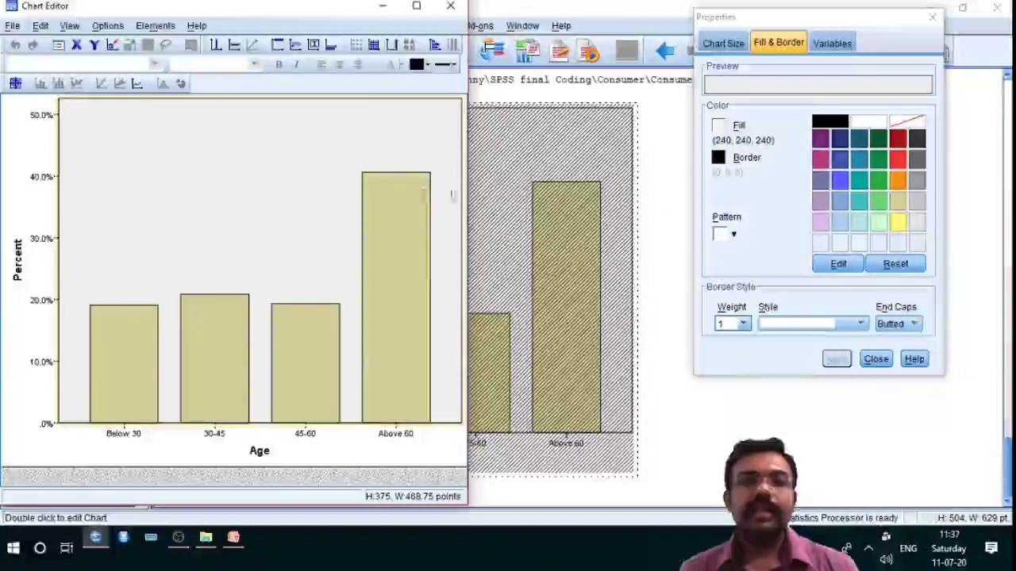
left_click(868, 121)
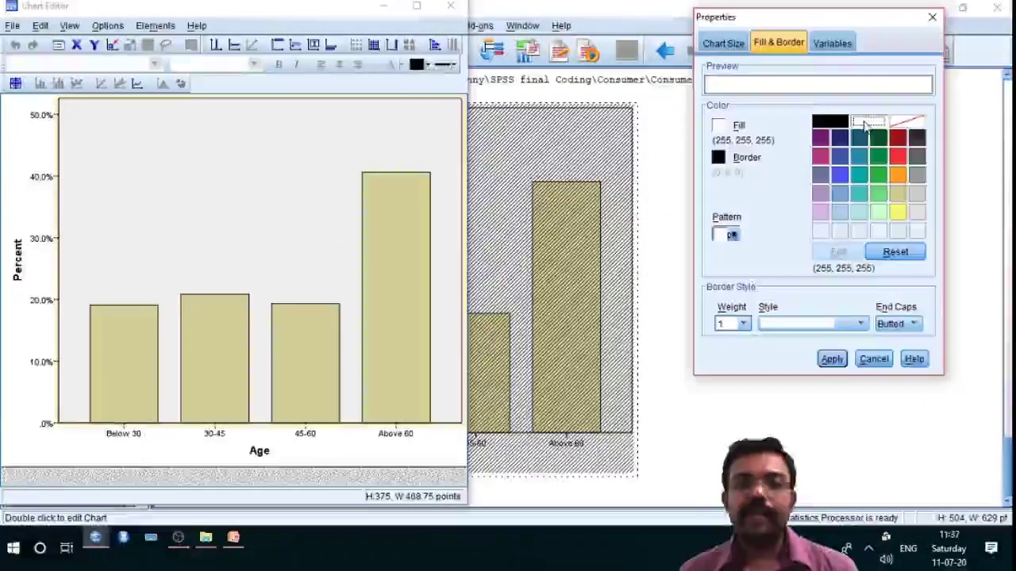
left_click(833, 359)
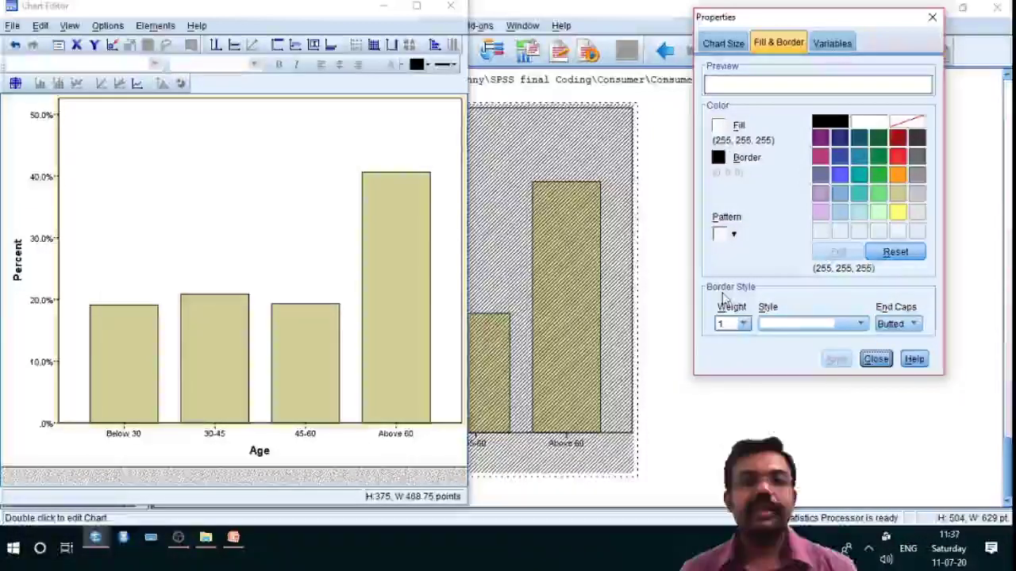
- Fill all bars of the Age chart with dark blue (40, 42, 115)
left_click(117, 362)
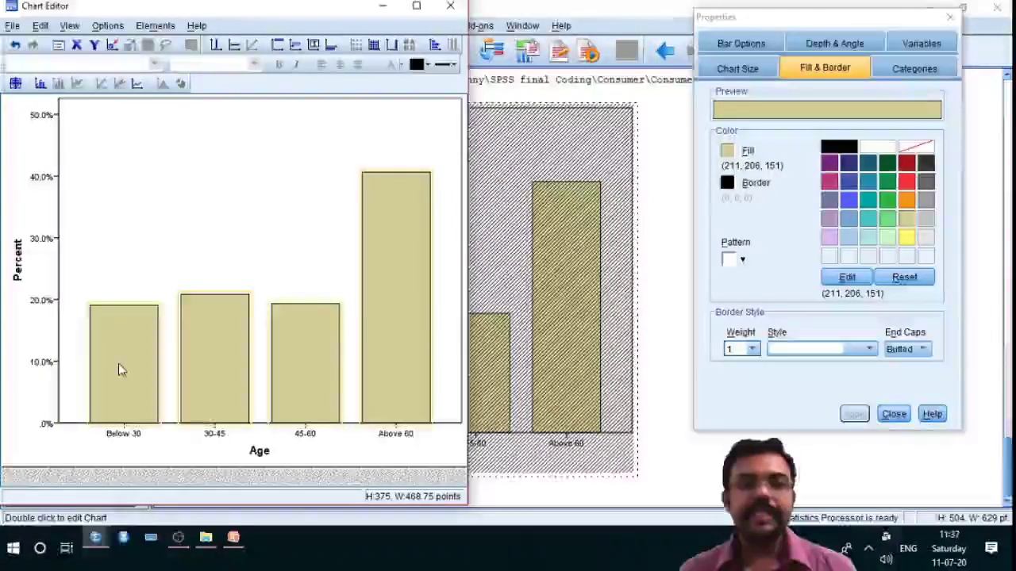
left_click(848, 164)
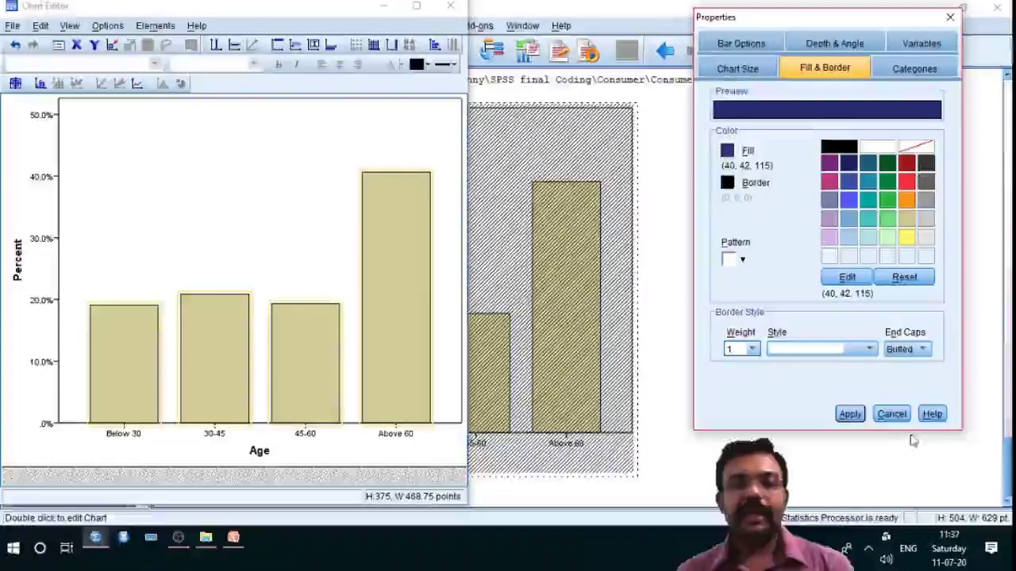
left_click(852, 415)
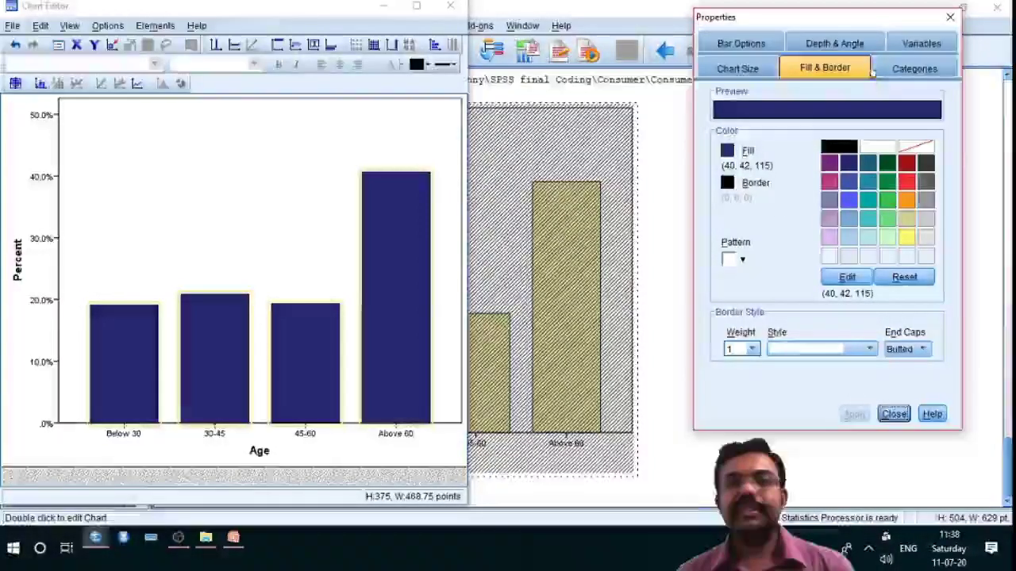
- Set the bar width of the Age chart to 58% and finish editing the chart
left_click(760, 44)
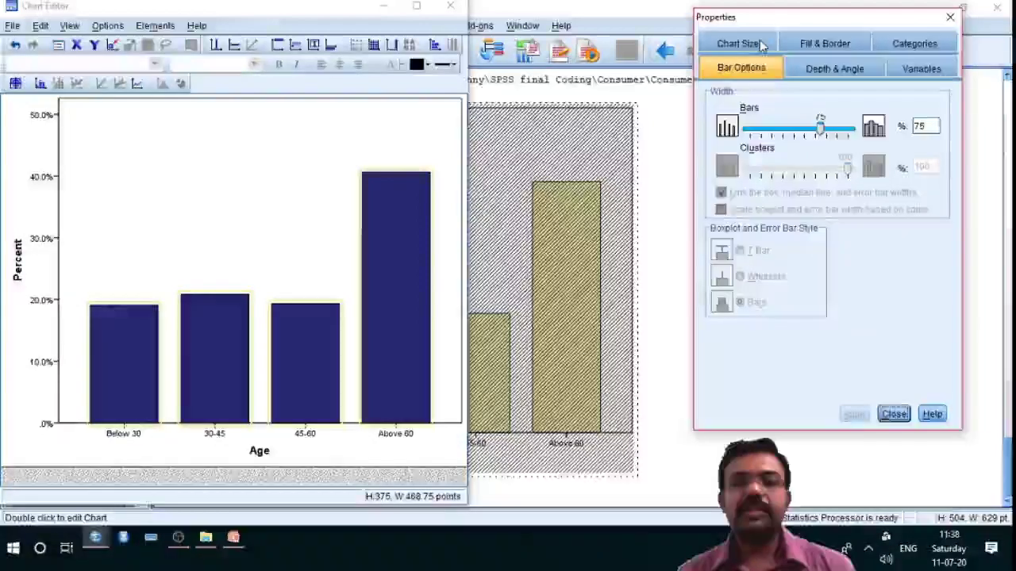
left_click_drag(822, 129, 802, 133)
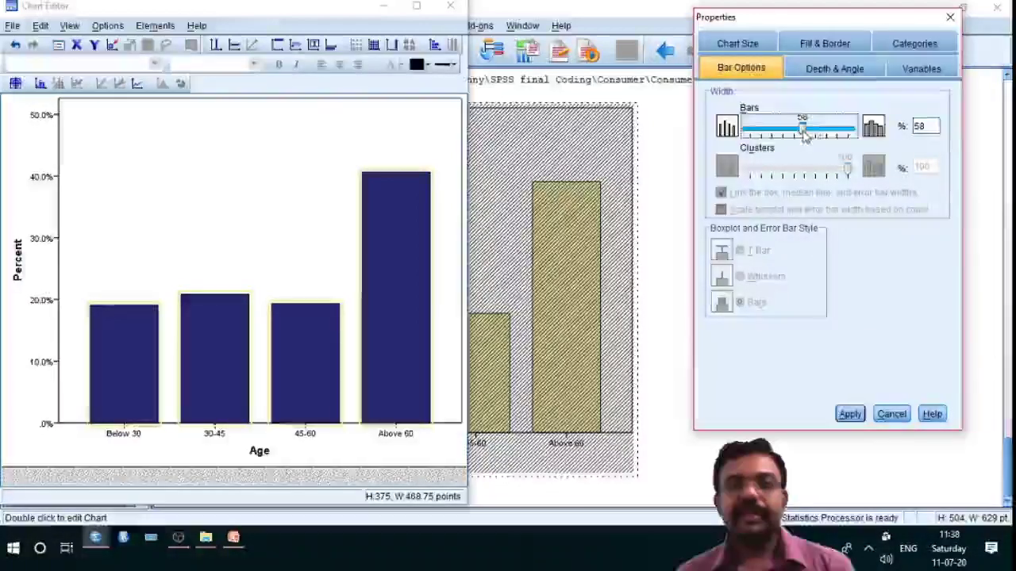
left_click(850, 415)
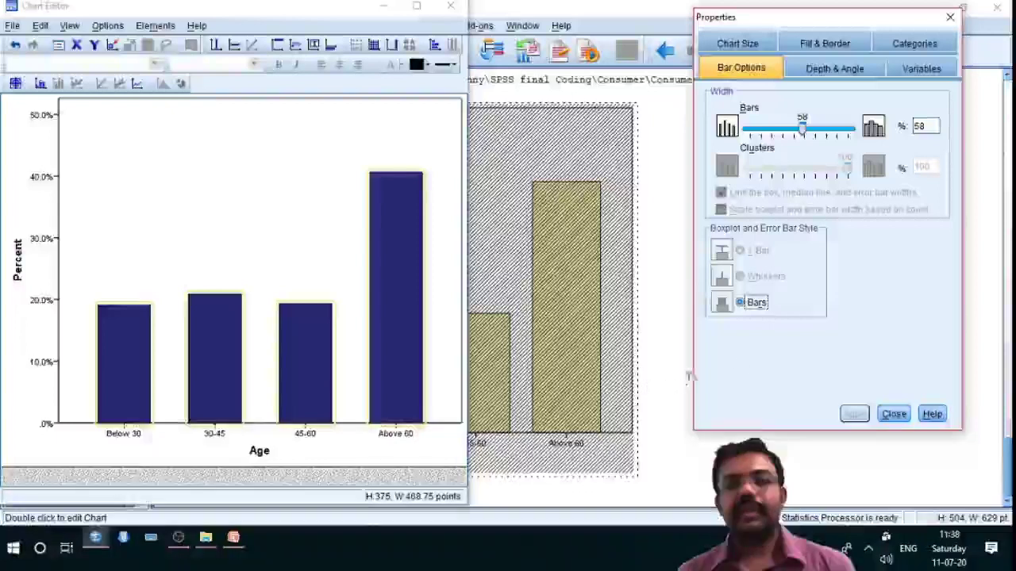
left_click(894, 414)
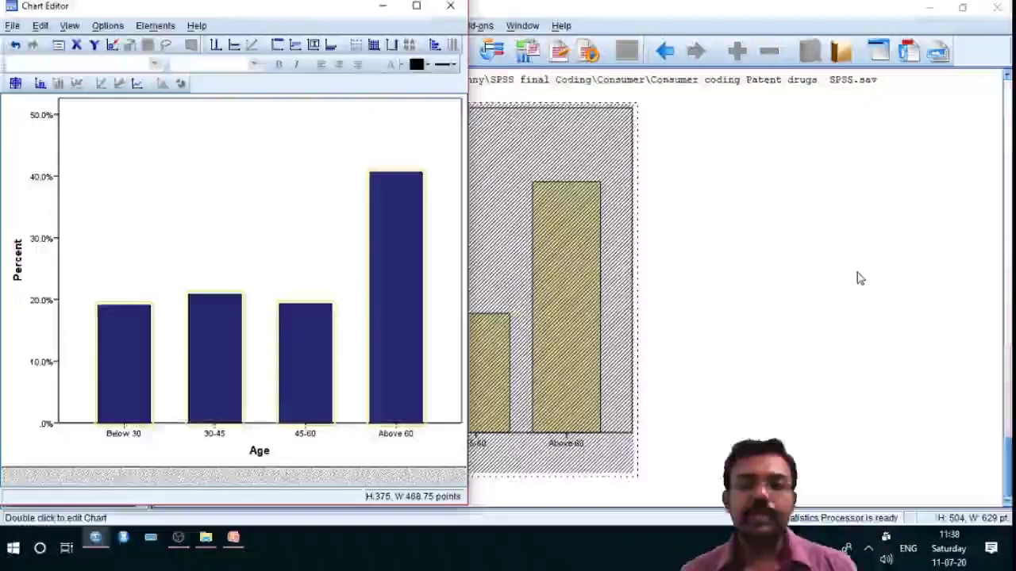
key("alt+F4")
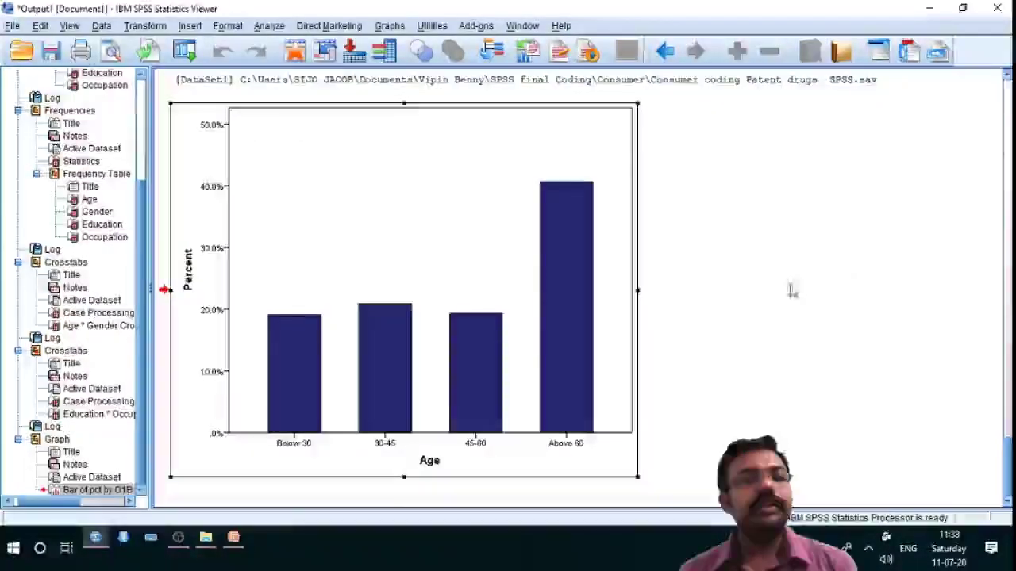
scroll(775, 291, "up", 5)
scroll(778, 290, "down", 3)
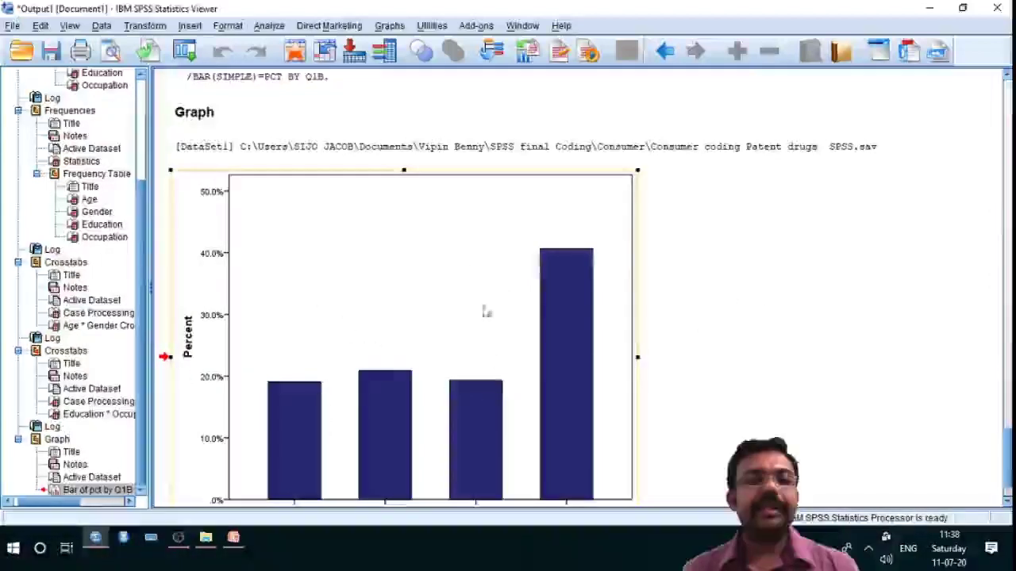
scroll(395, 284, "down", 2)
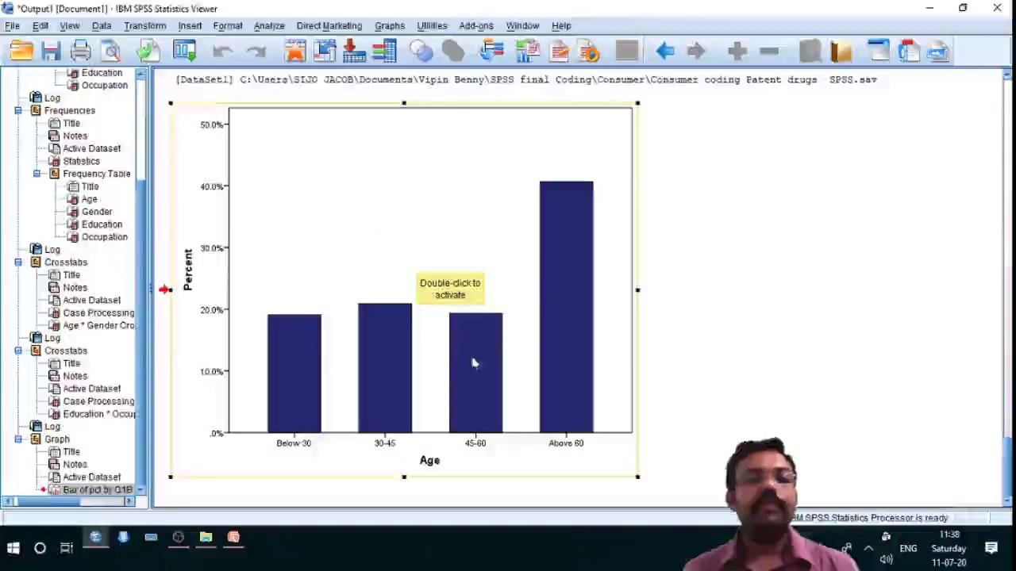
left_click(268, 153)
left_click(271, 26)
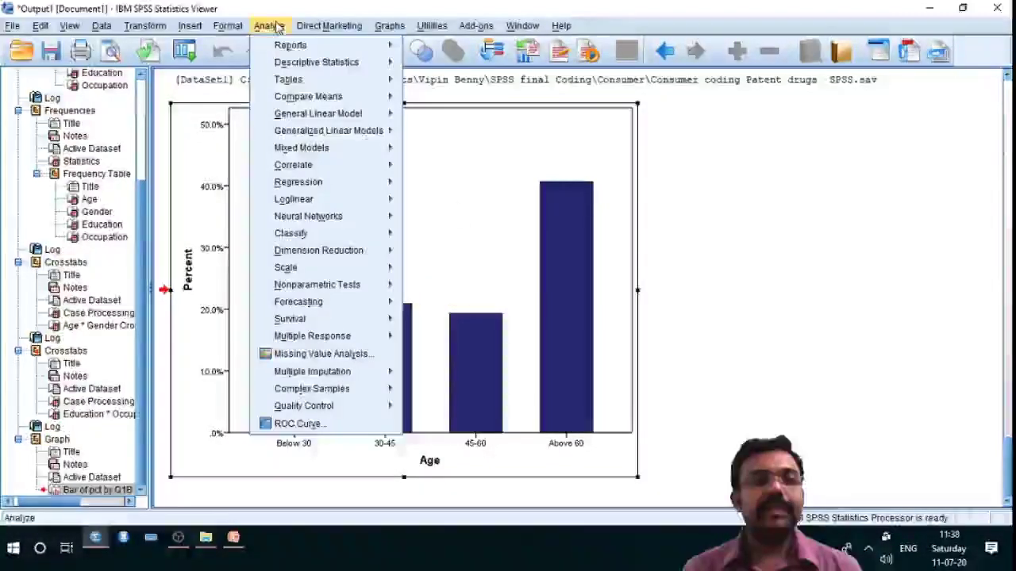
mouse_move(290, 80)
left_click(791, 164)
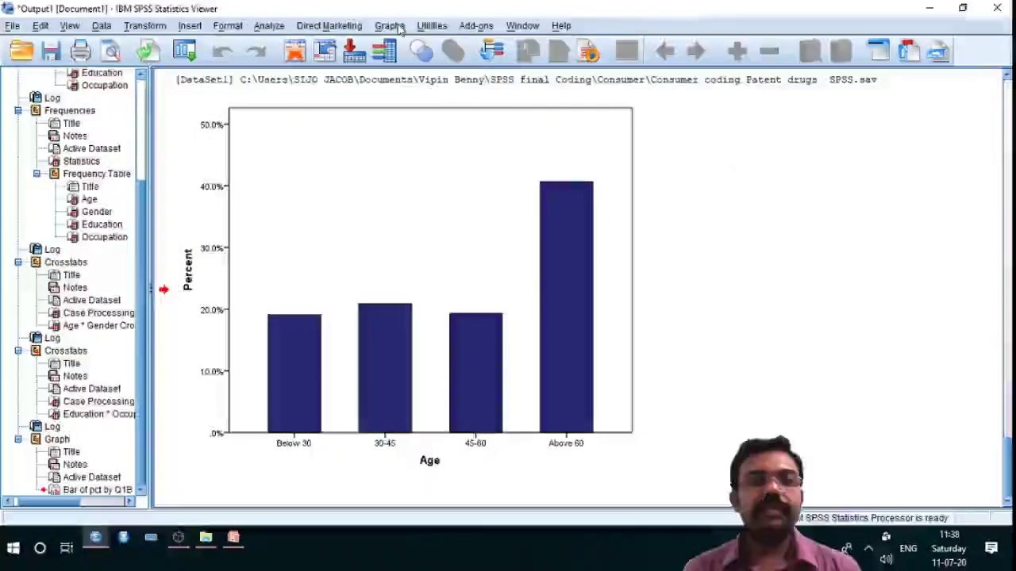
- Start defining a pie chart using summaries for groups of cases
left_click(390, 26)
mouse_move(444, 83)
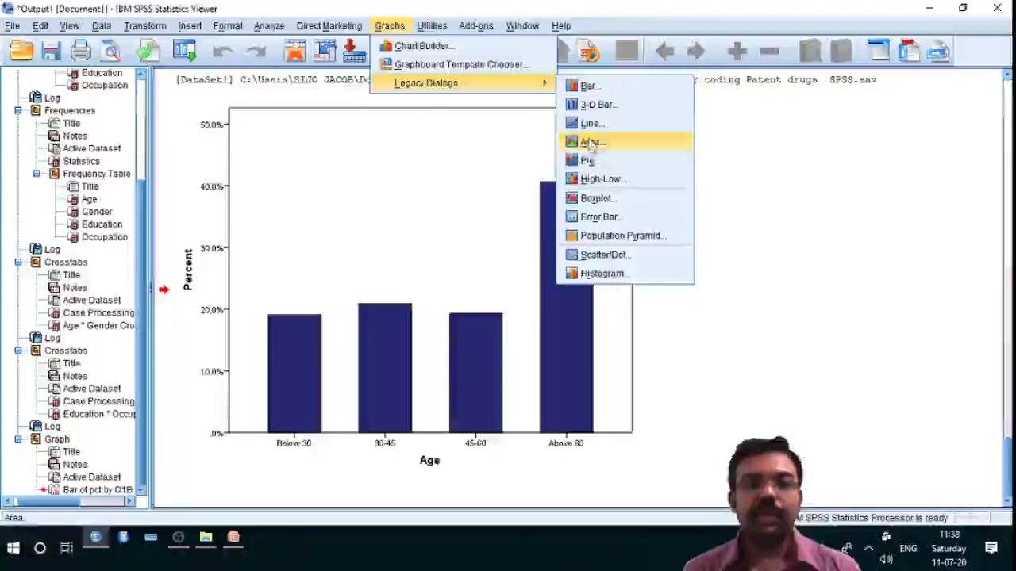
left_click(589, 161)
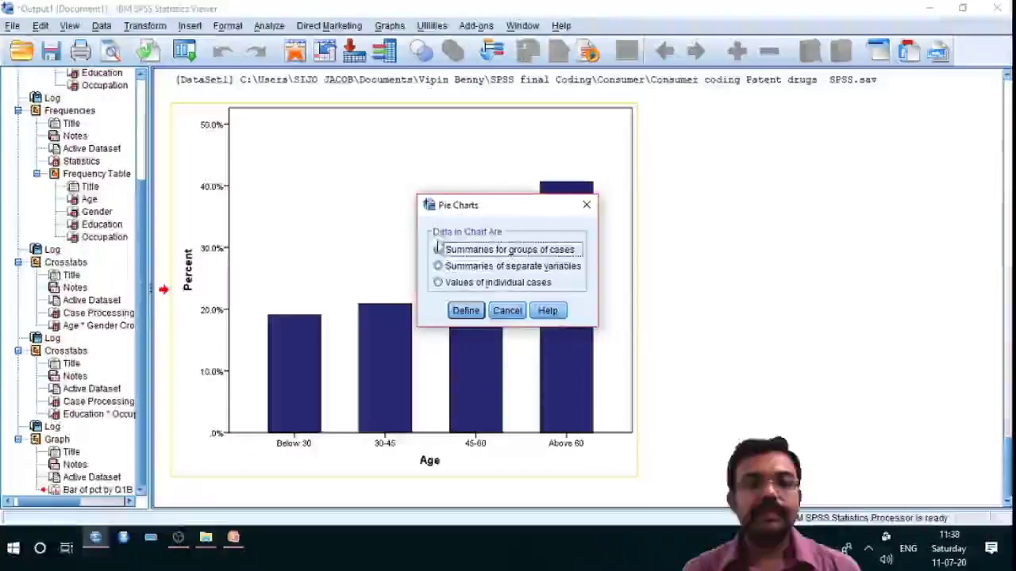
left_click(466, 311)
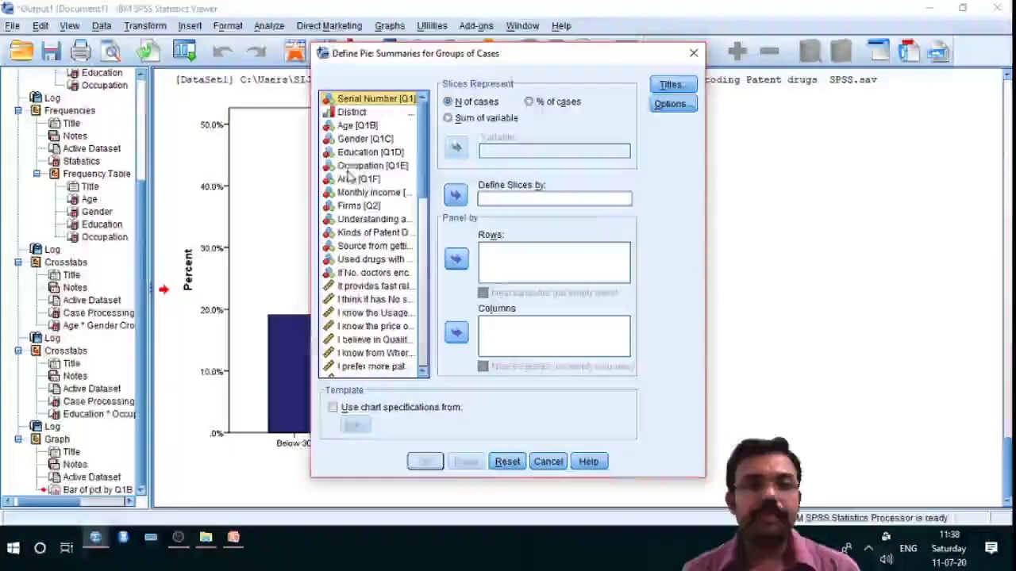
- Generate the pie chart with slices defined by Gender [Q1C] and representing % of cases
left_click(359, 139)
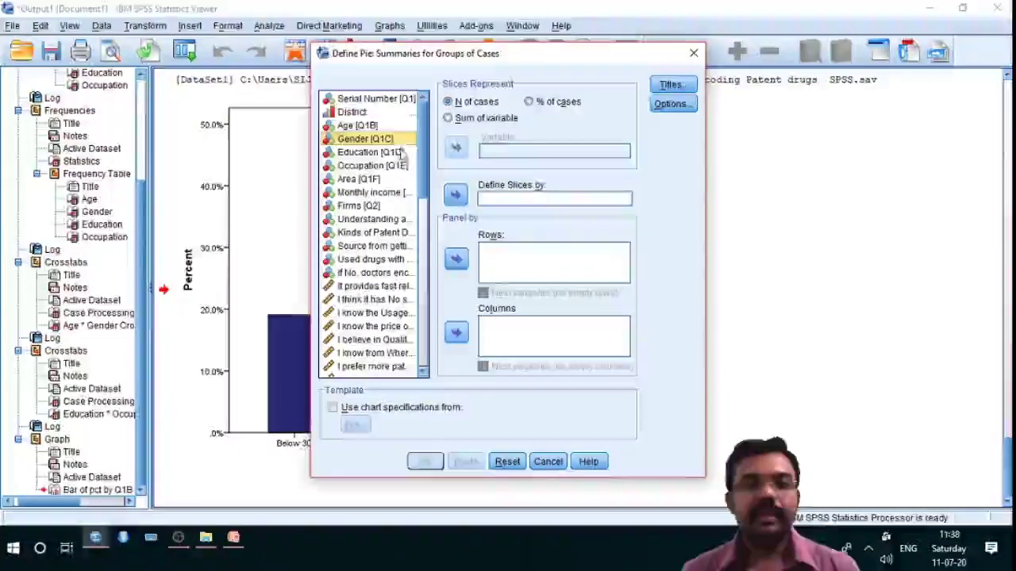
left_click(456, 196)
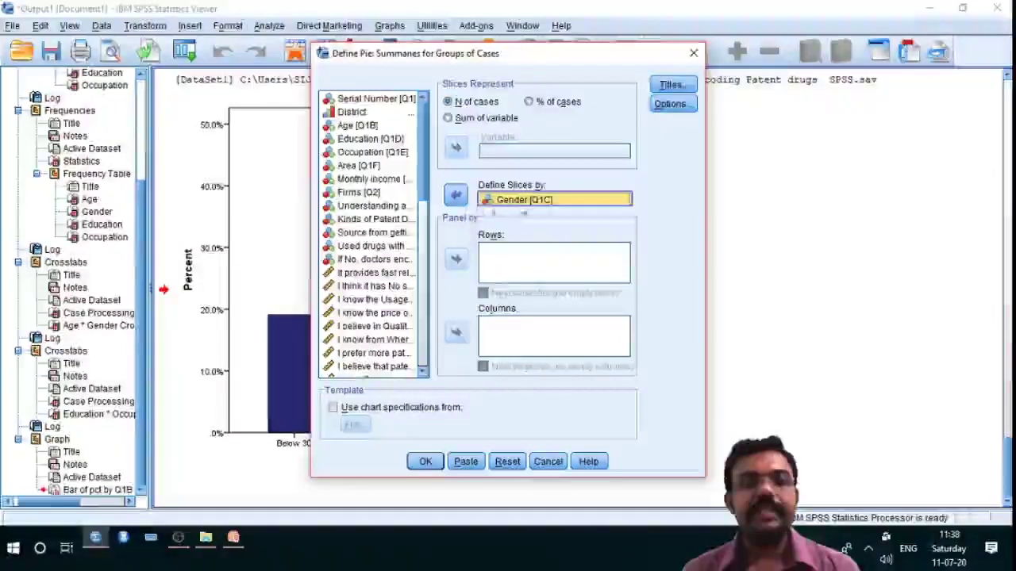
left_click(455, 195)
left_click(364, 141)
left_click(457, 196)
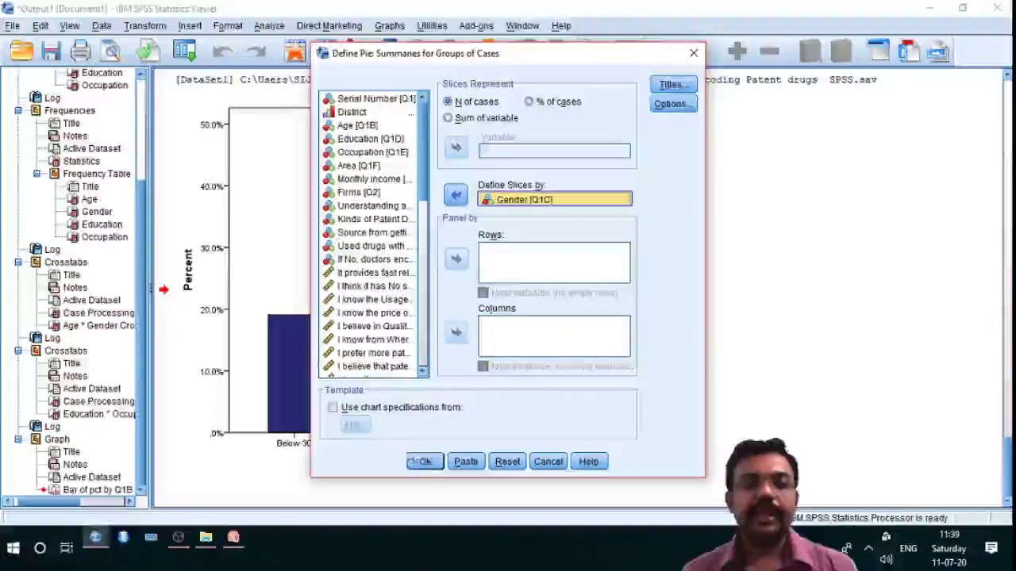
left_click(529, 103)
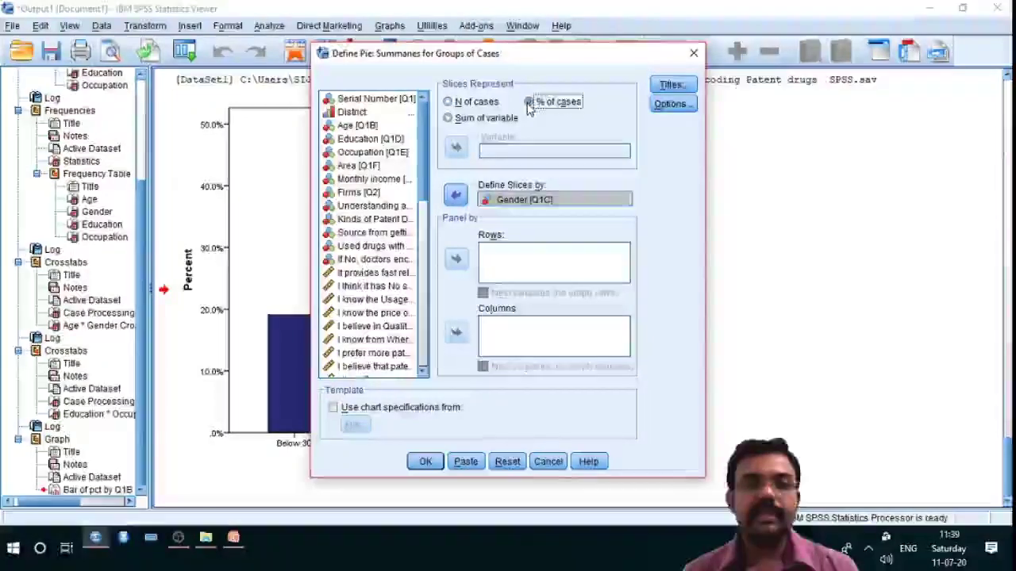
left_click(425, 461)
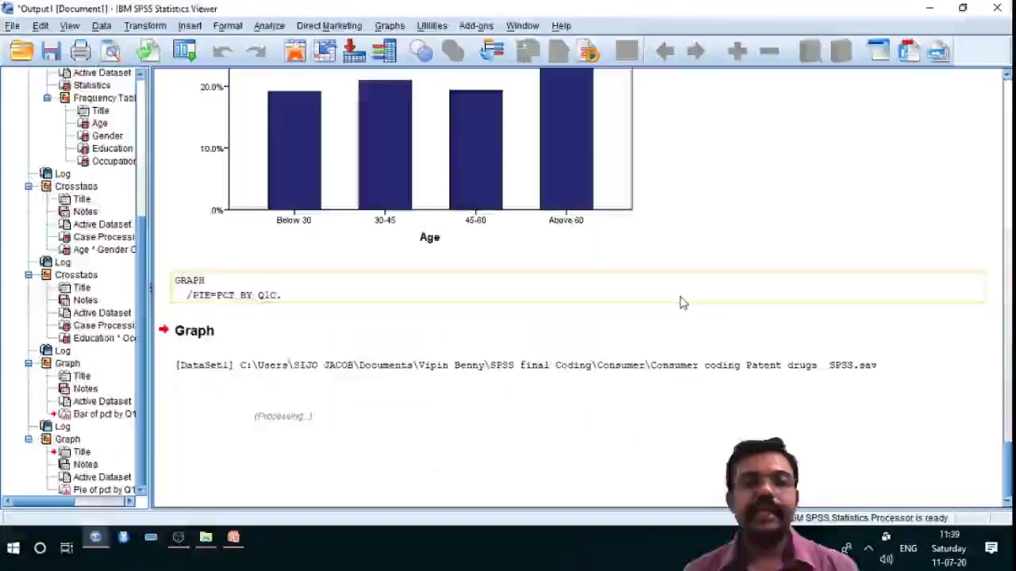
scroll(680, 302, "down", 3)
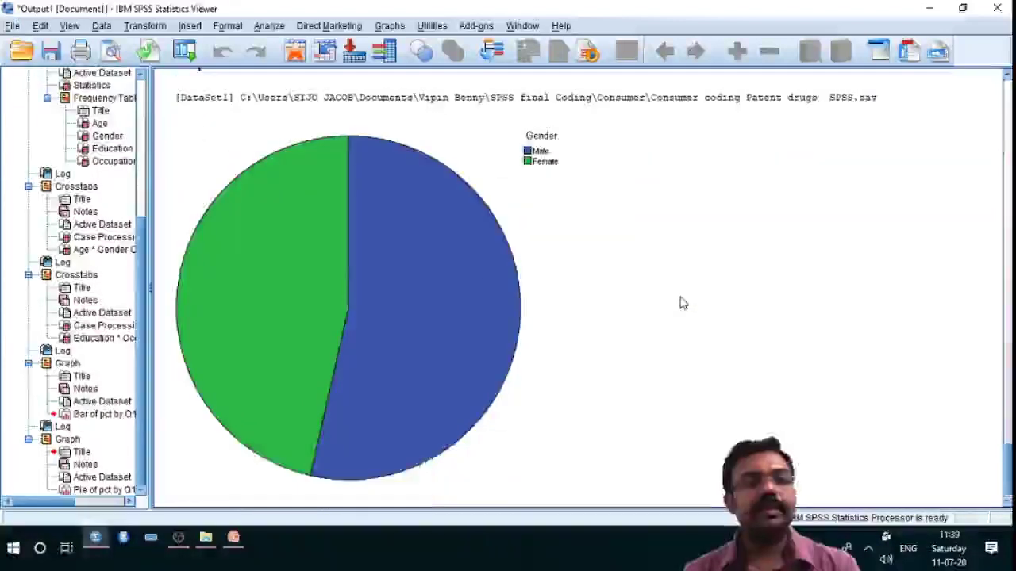
left_click(550, 161)
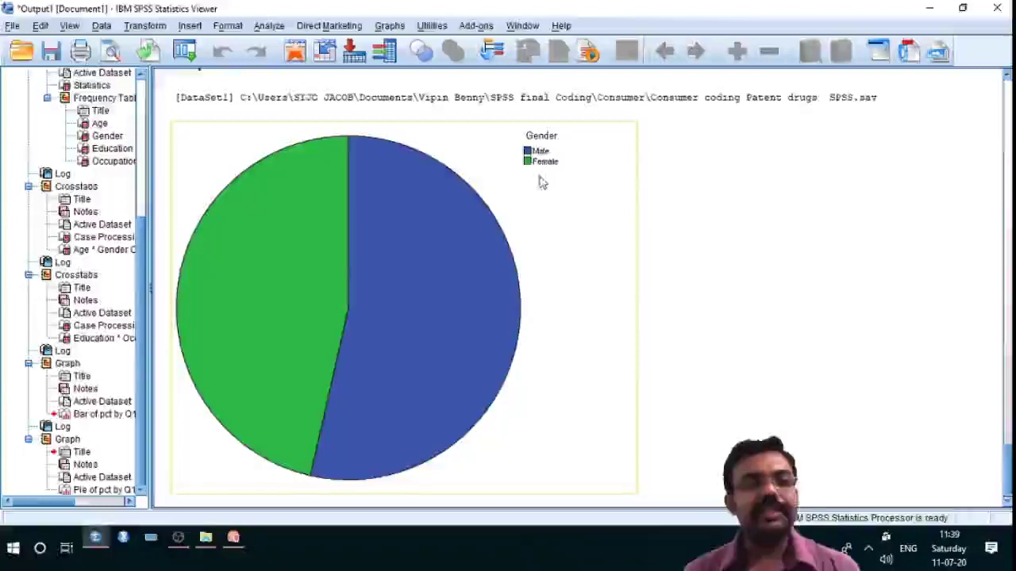
left_click(680, 232)
scroll(679, 232, "down", 1)
left_click(289, 232)
left_click(415, 89)
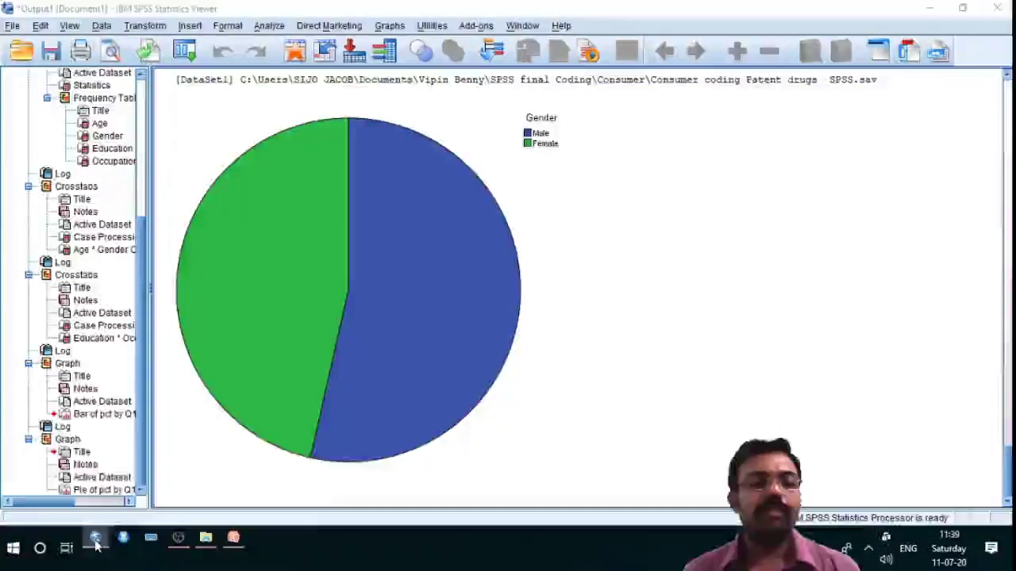
- Generate a histogram of the Age [Q1B] variable from the consumer coding dataset
mouse_move(94, 538)
left_click(210, 476)
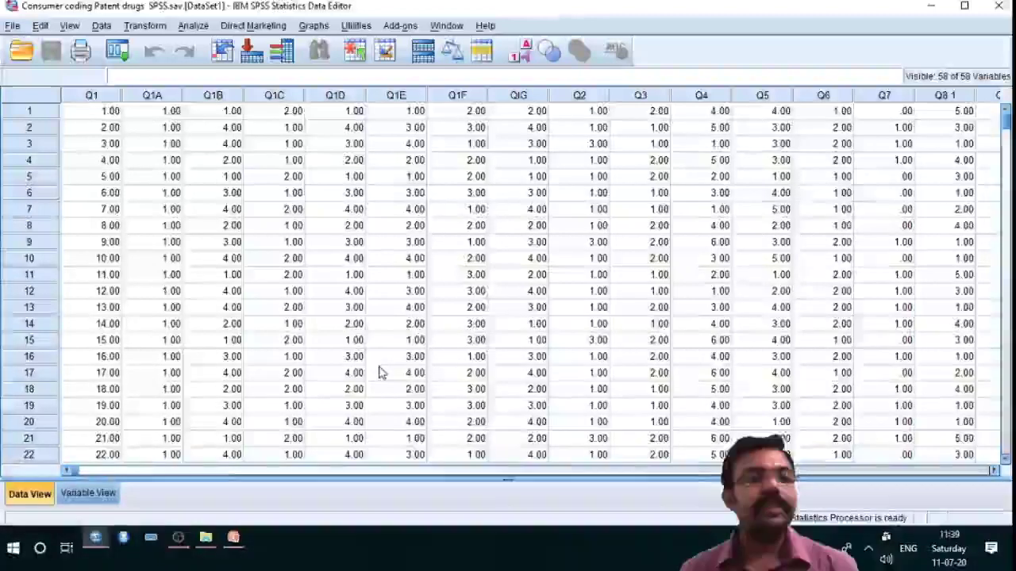
left_click(313, 25)
mouse_move(401, 85)
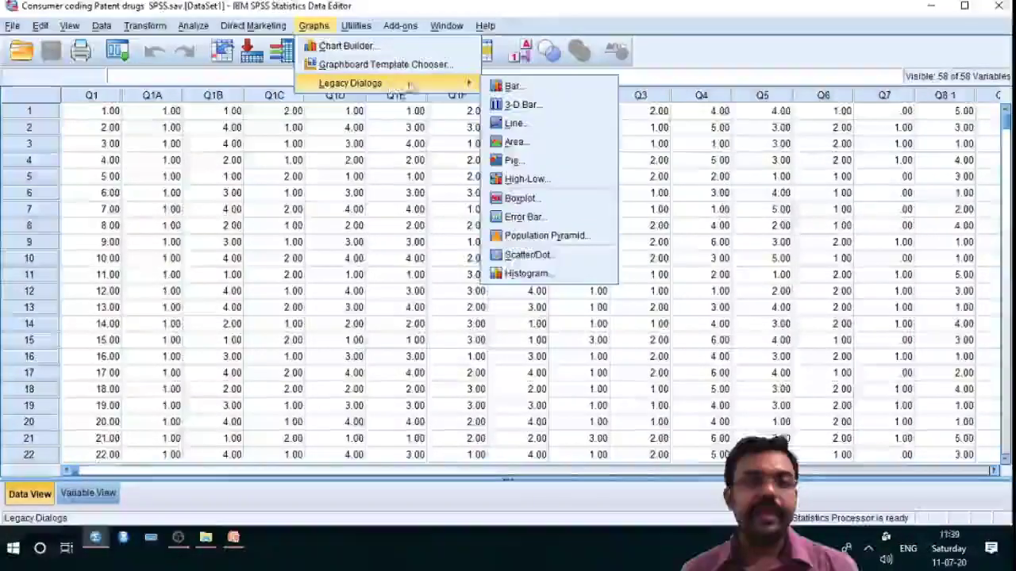
left_click(527, 274)
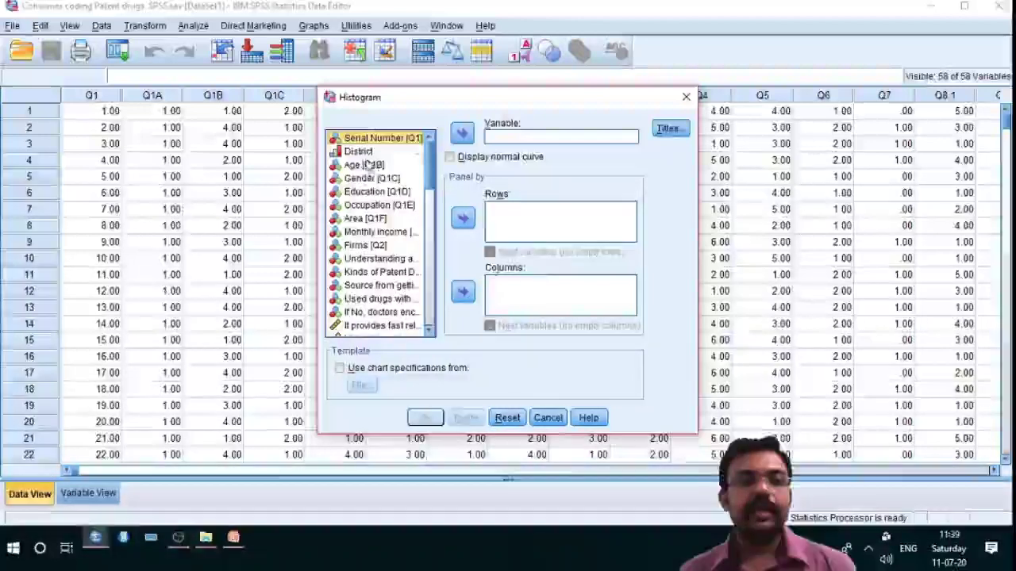
left_click(361, 165)
left_click(462, 133)
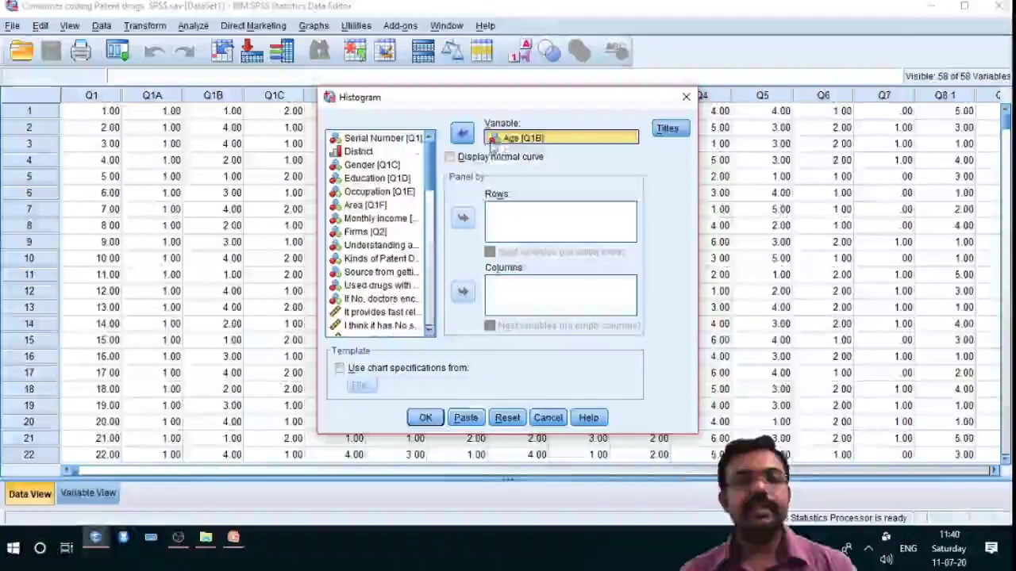
left_click(425, 418)
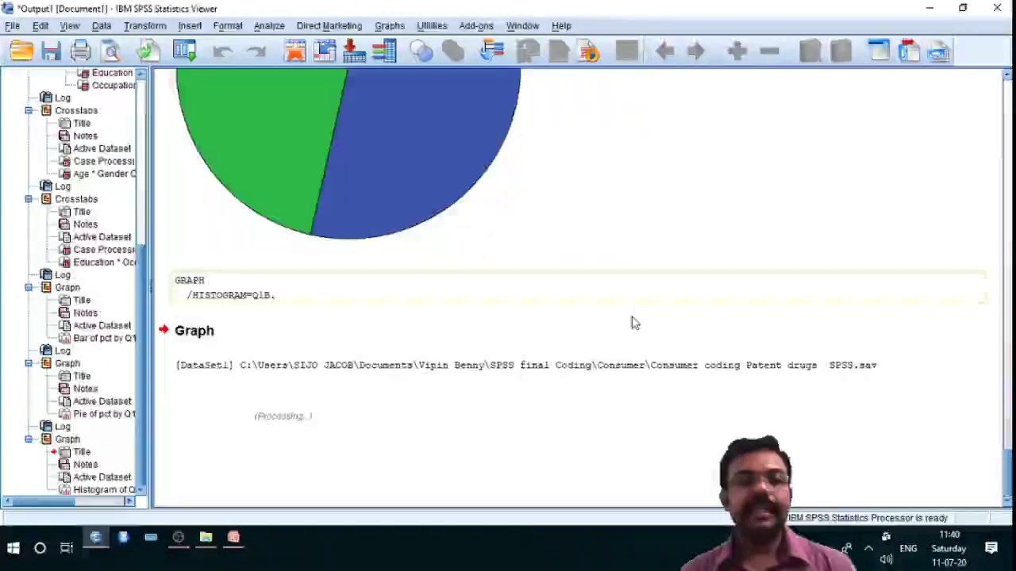
- Fill all bars of the Age histogram with medium blue and finish editing the chart
scroll(632, 323, "down", 5)
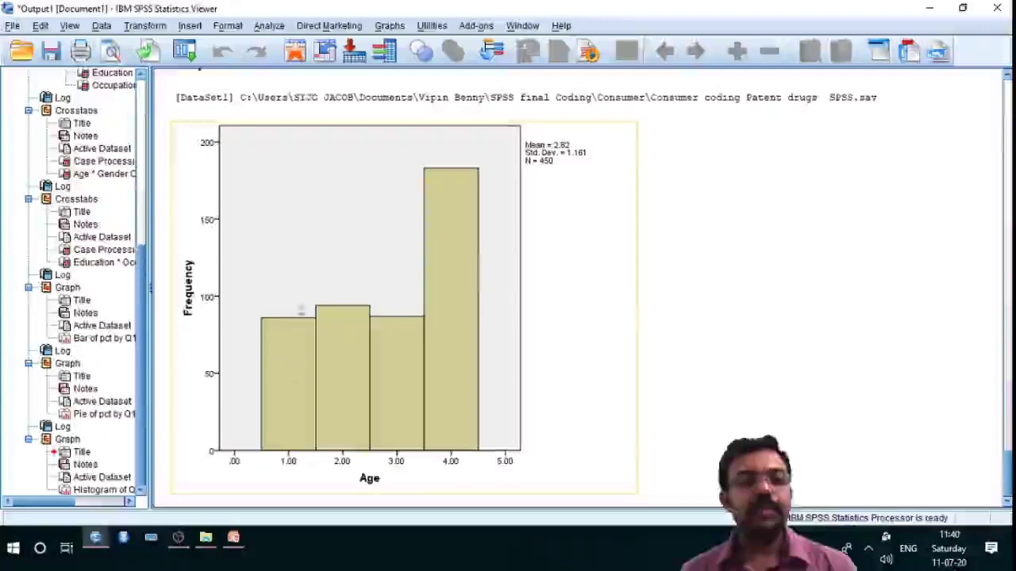
left_click(365, 247)
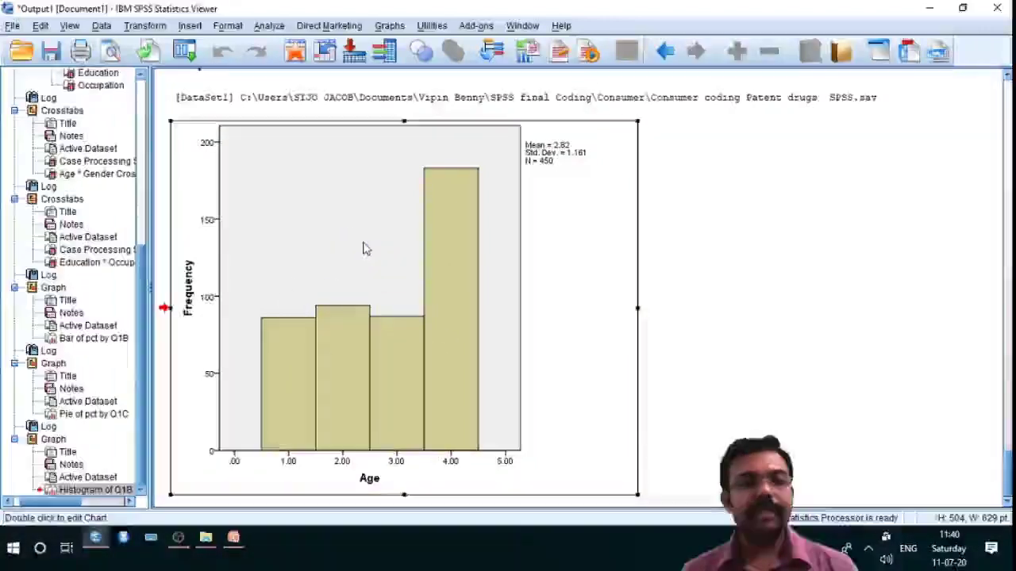
double_click(365, 249)
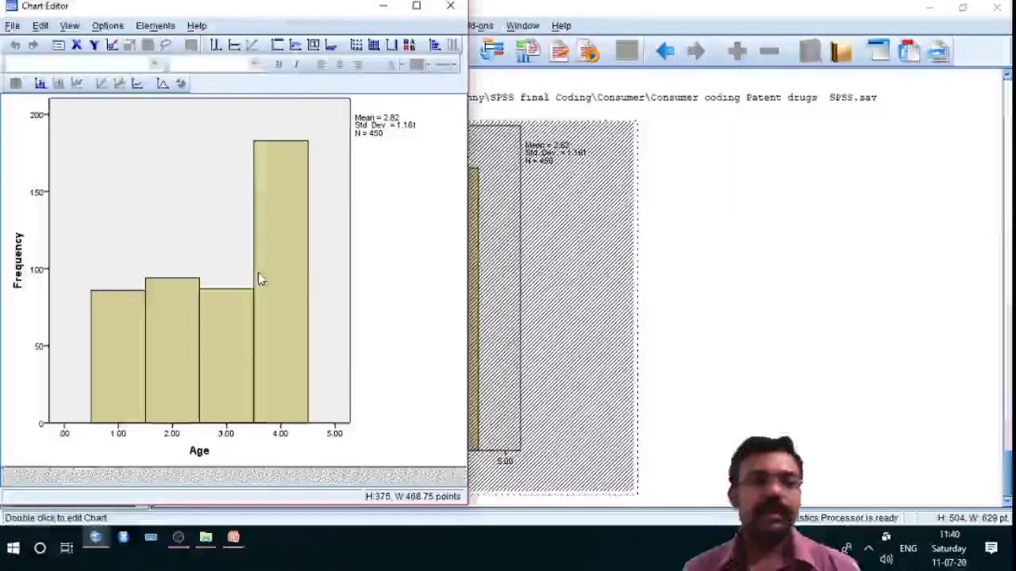
left_click(277, 252)
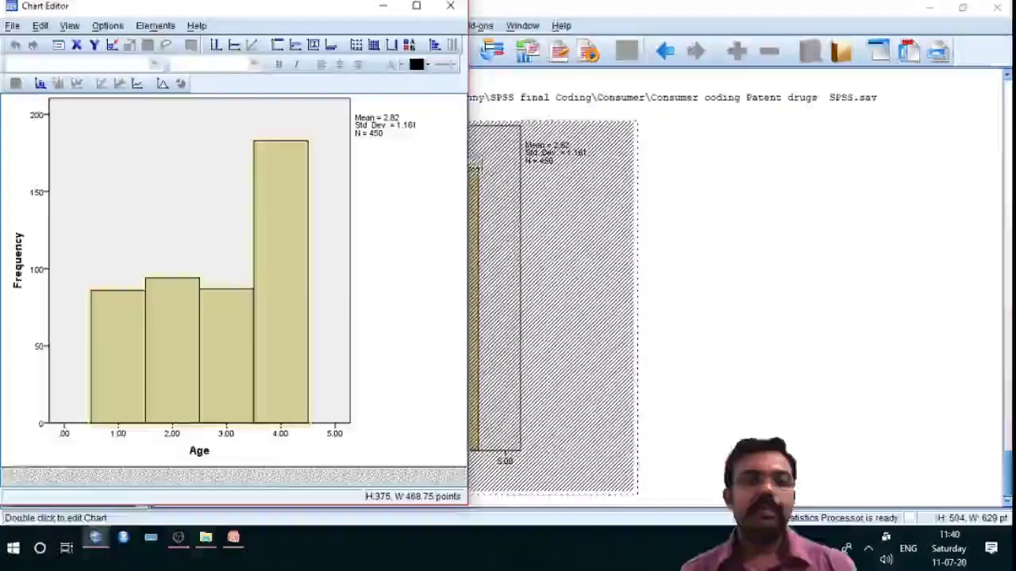
left_click(427, 65)
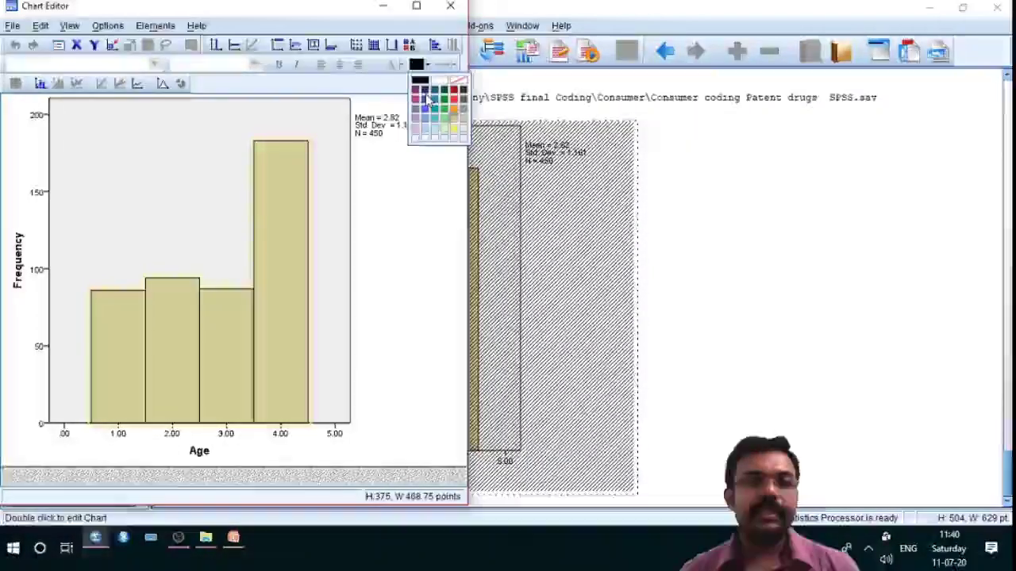
left_click(427, 101)
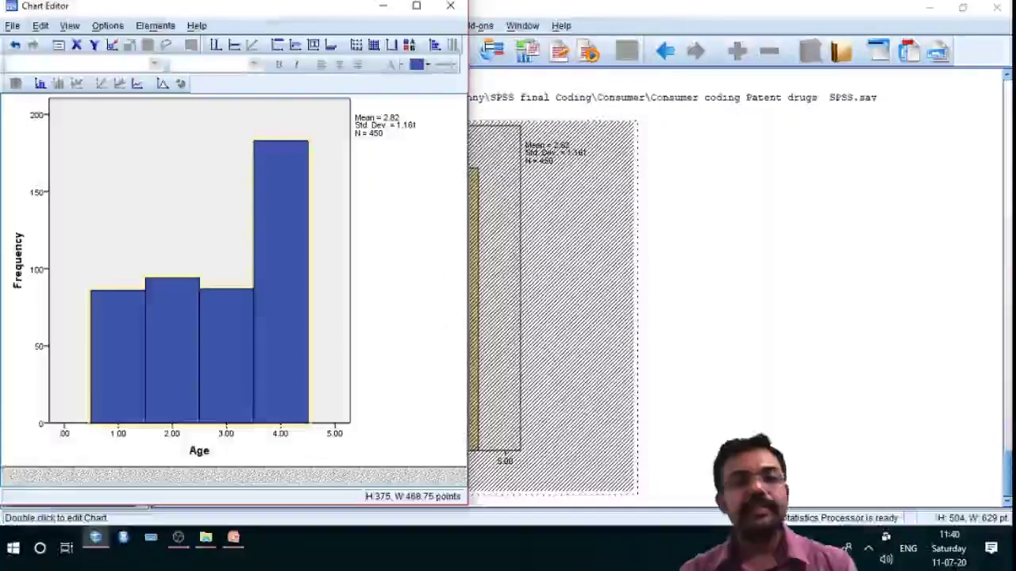
key("alt+F4")
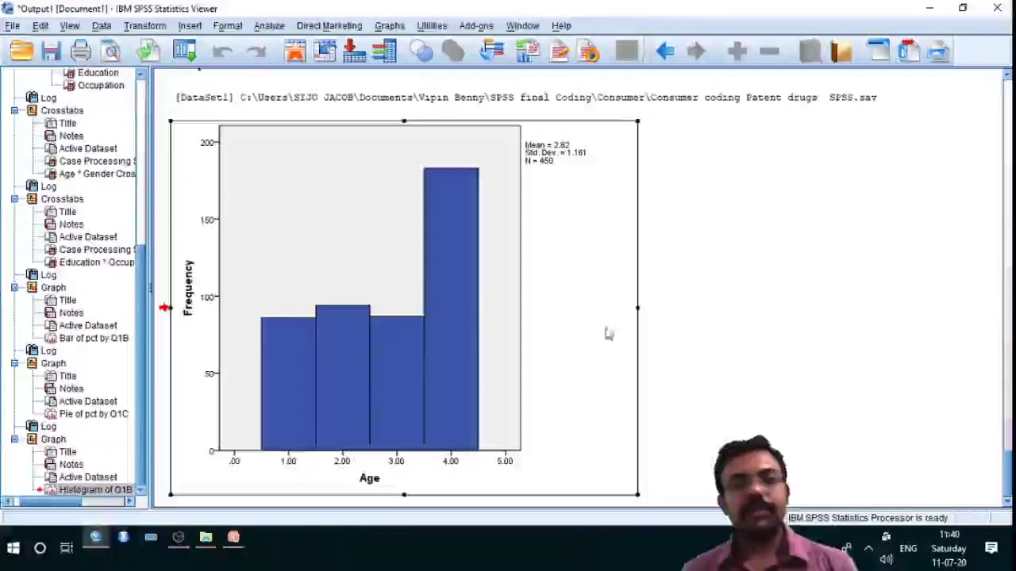
scroll(662, 333, "up", 3)
scroll(616, 322, "down", 2)
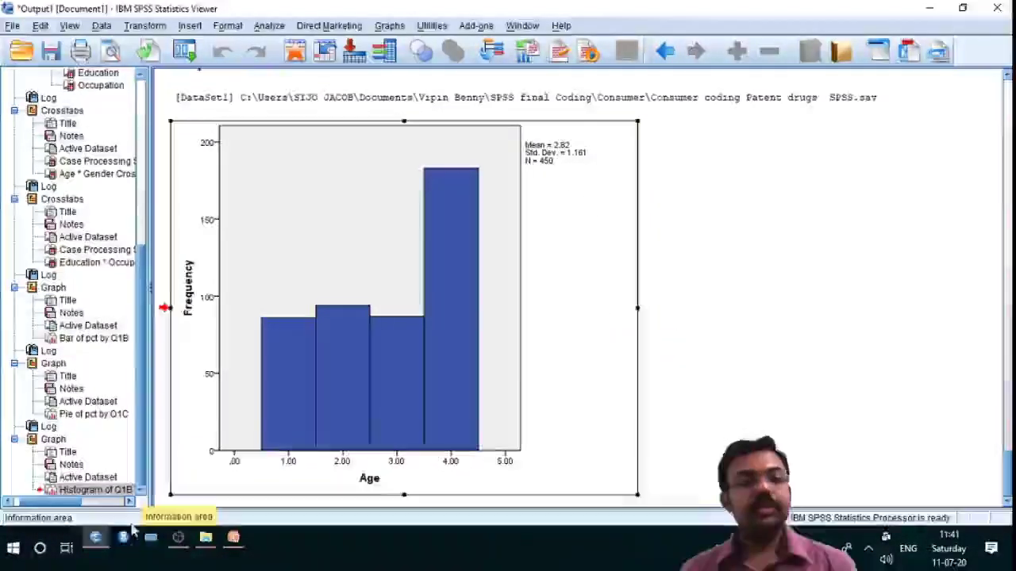
left_click(95, 537)
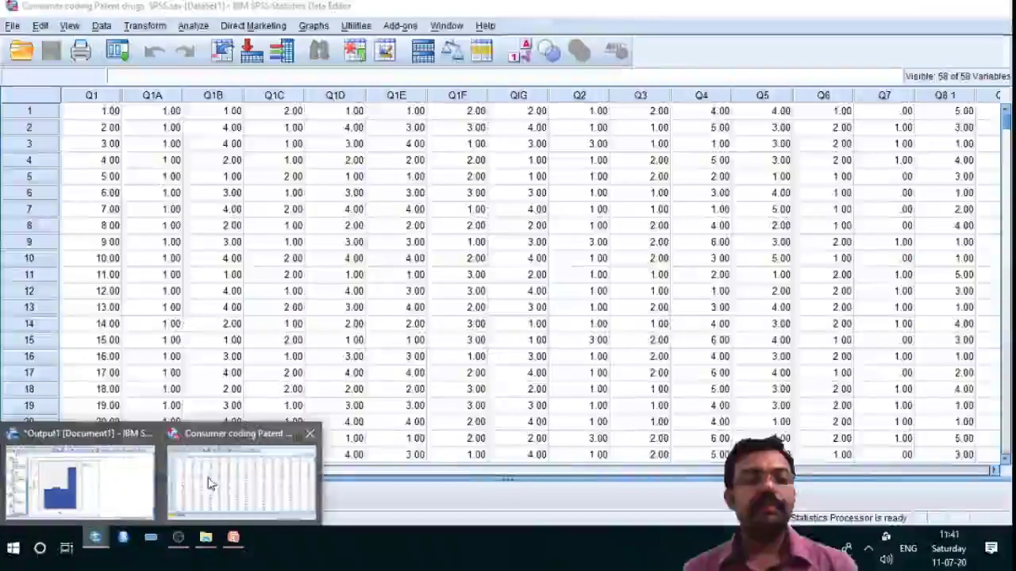
left_click(209, 483)
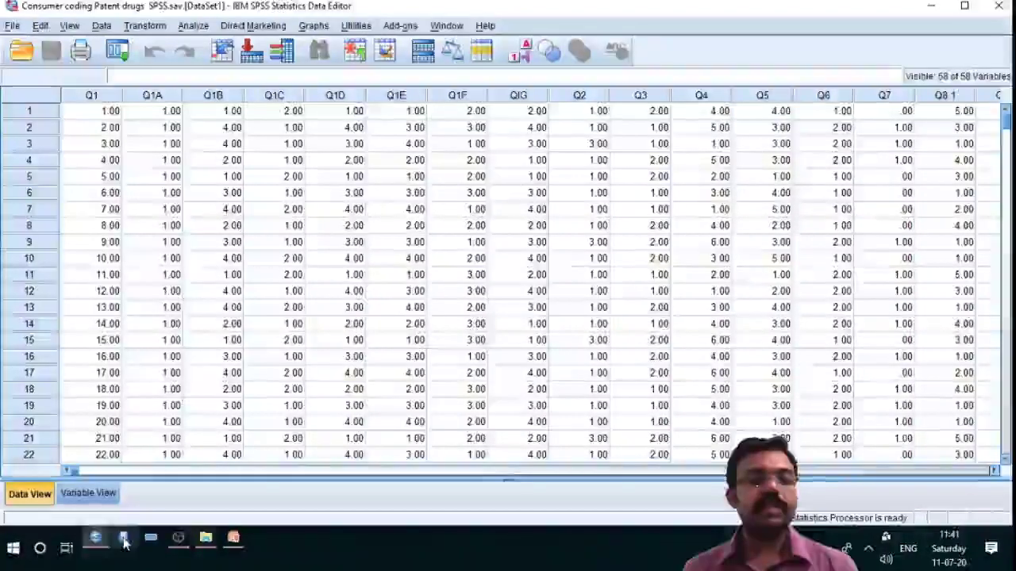
mouse_move(101, 542)
left_click(80, 477)
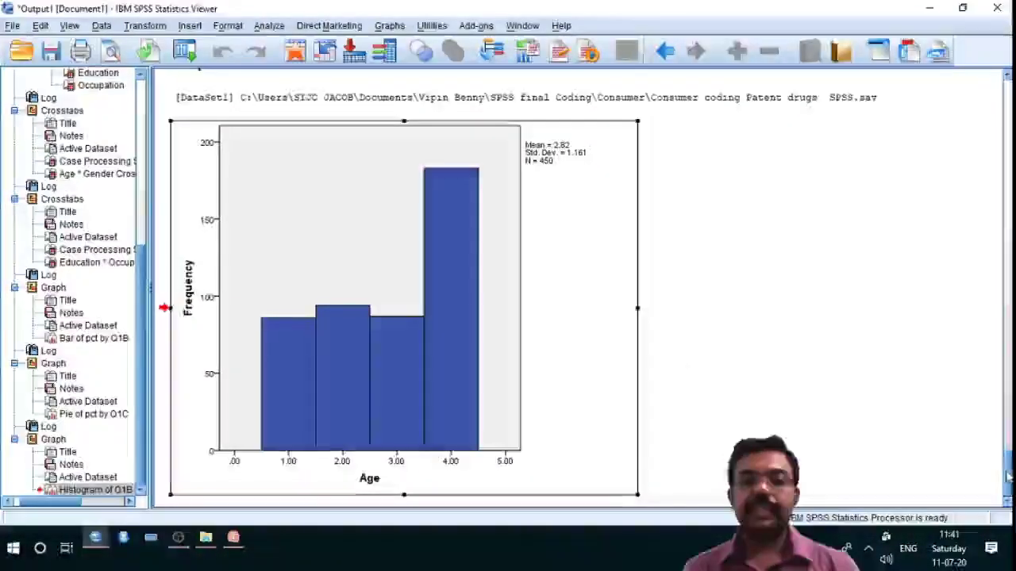
- Review the frequency tables and descriptive statistics for Age, Gender, Education and Occupation in the output
scroll(511, 226, "up", 20)
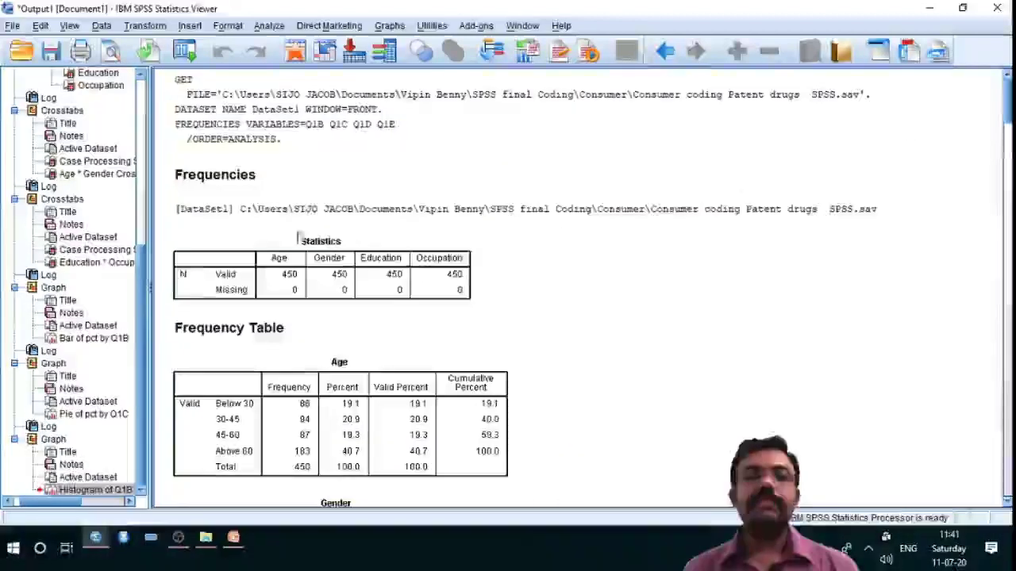
scroll(275, 317, "down", 3)
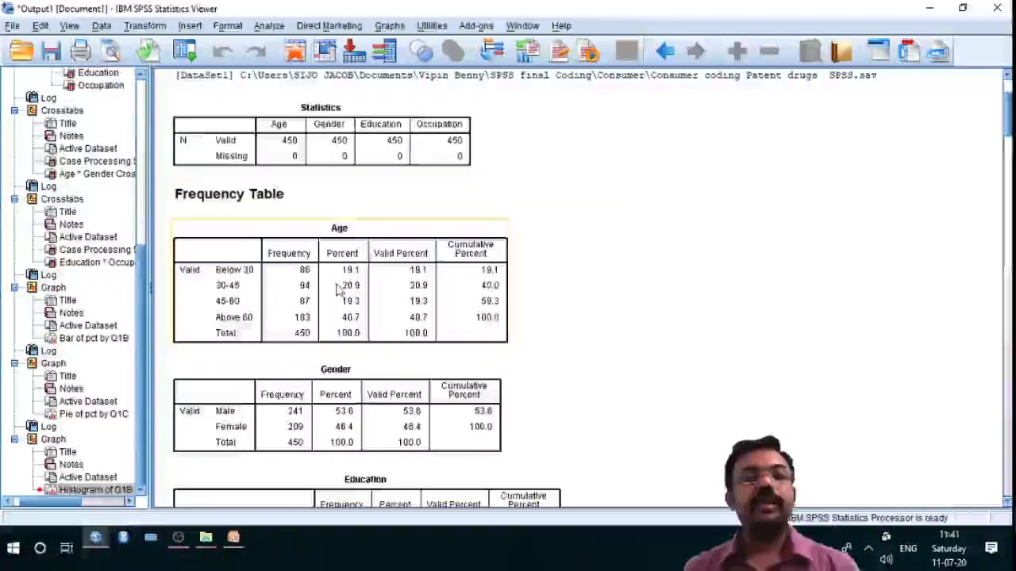
scroll(340, 287, "down", 2)
scroll(340, 287, "down", 2)
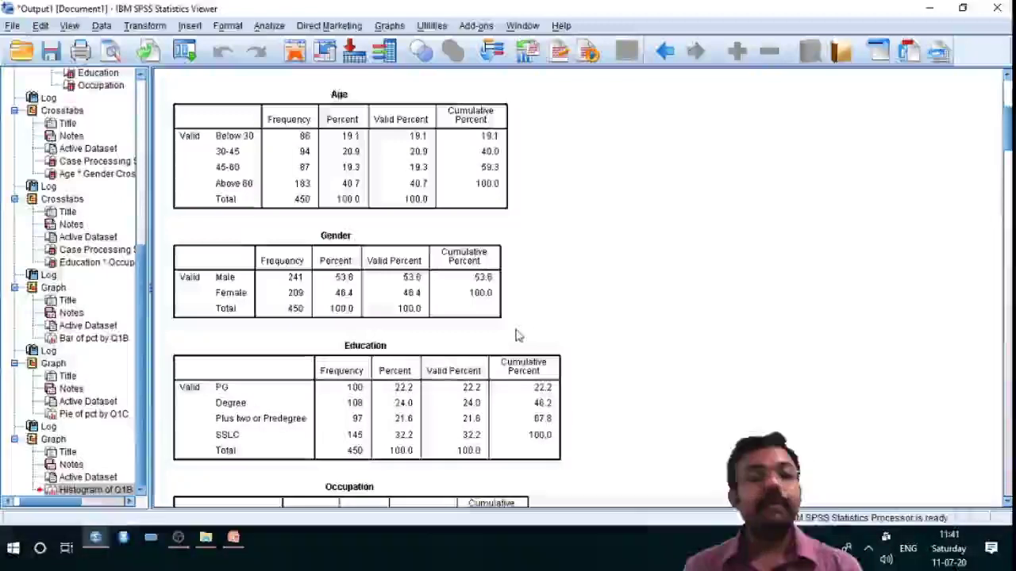
scroll(515, 336, "down", 8)
scroll(511, 339, "down", 6)
left_click(266, 331)
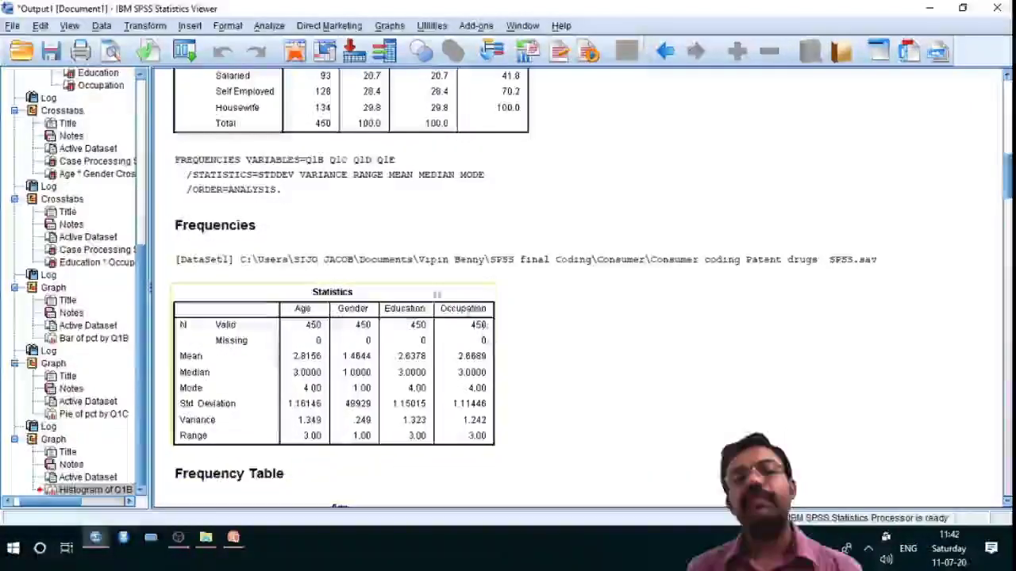
scroll(295, 370, "down", 5)
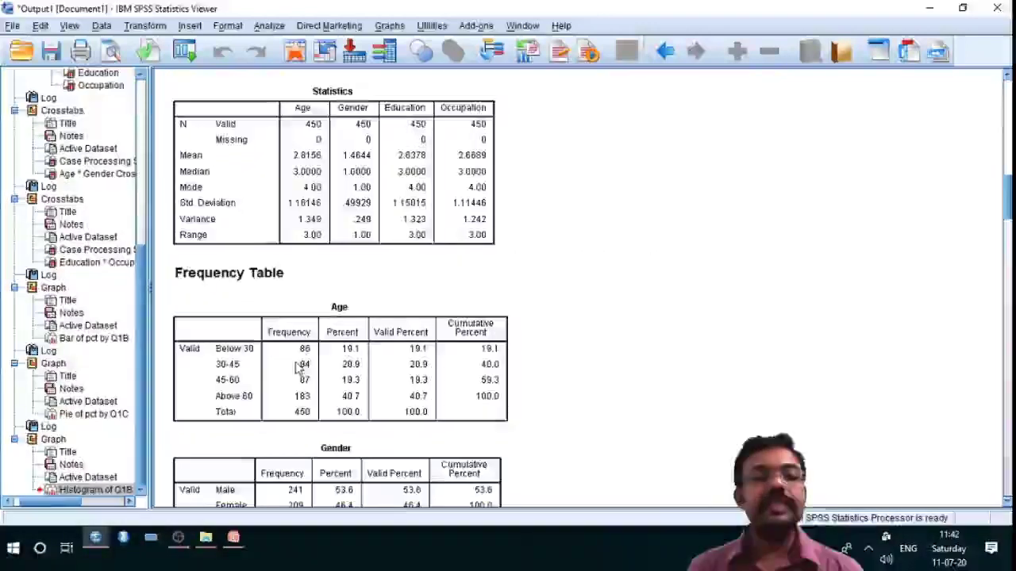
scroll(295, 364, "down", 5)
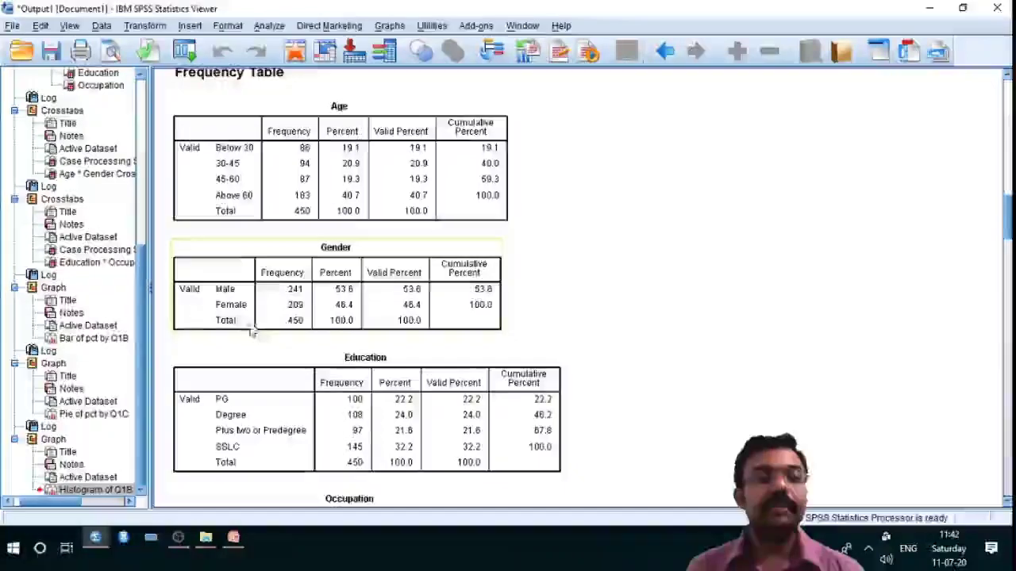
scroll(258, 325, "down", 8)
- Review the Age by Gender and Education by Occupation crosstabs, and the bar, pie and histogram charts in the output
scroll(265, 324, "down", 8)
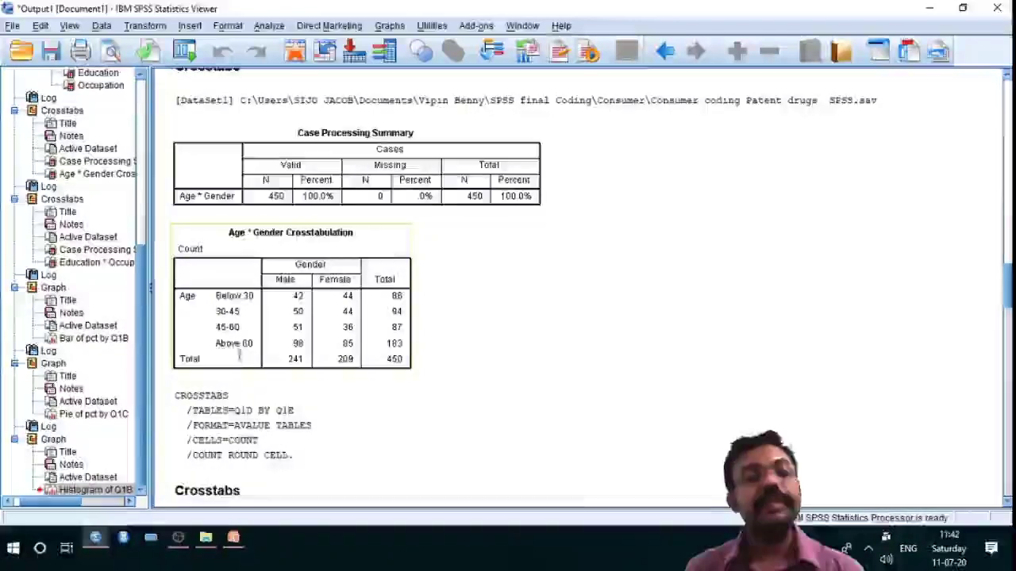
scroll(236, 358, "down", 10)
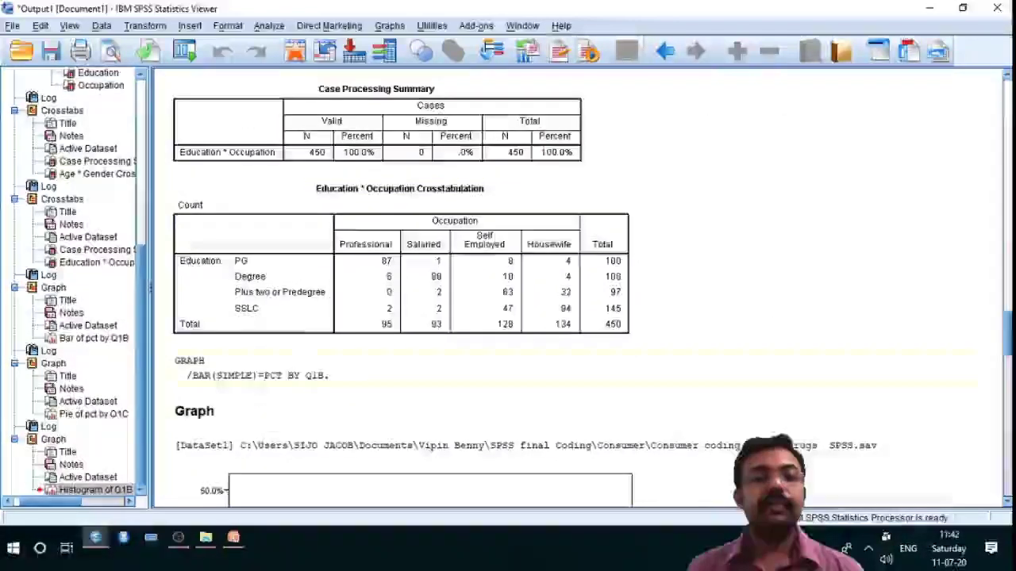
scroll(532, 309, "down", 3)
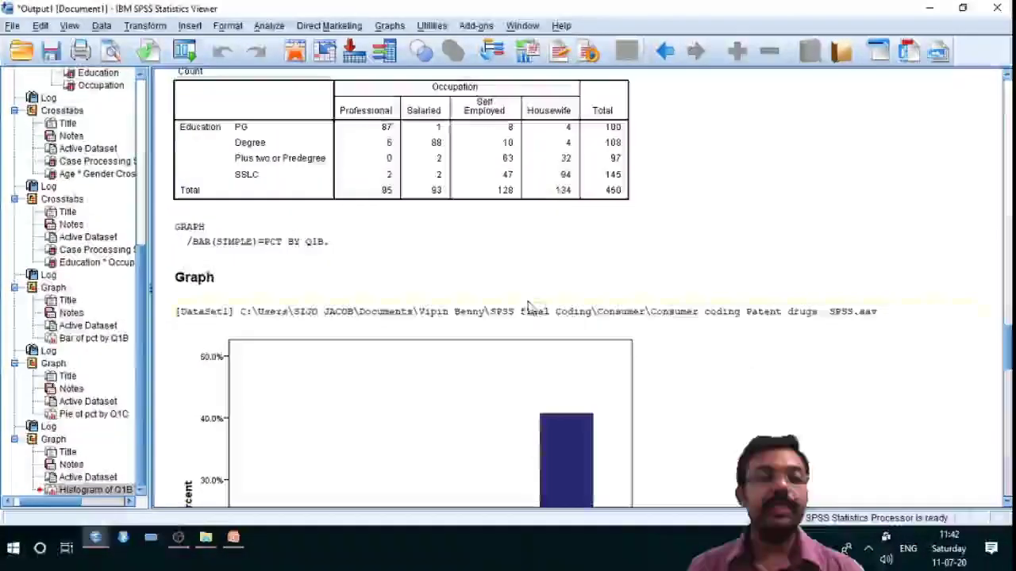
scroll(528, 308, "down", 3)
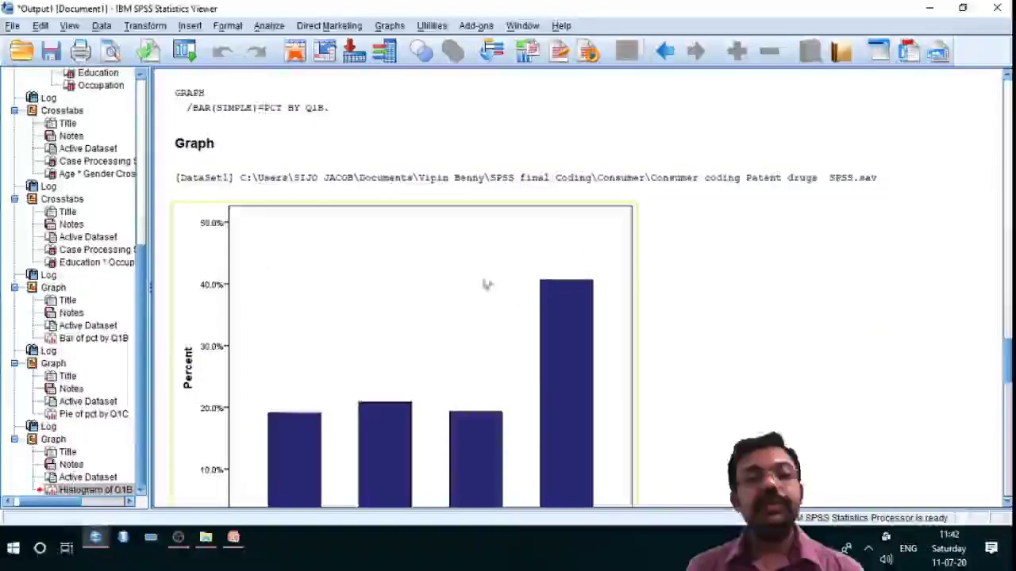
scroll(507, 310, "down", 3)
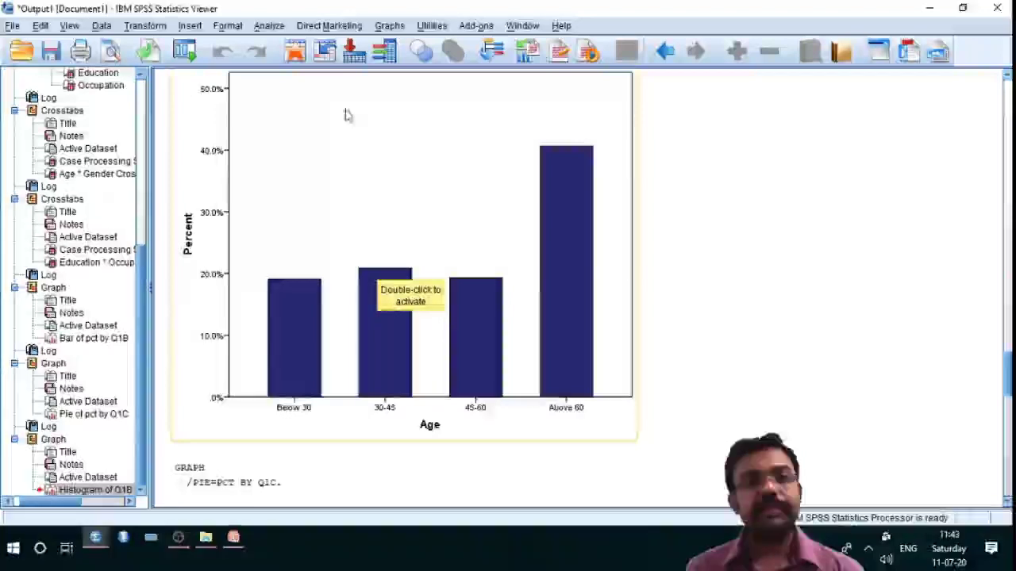
scroll(358, 227, "up", 3)
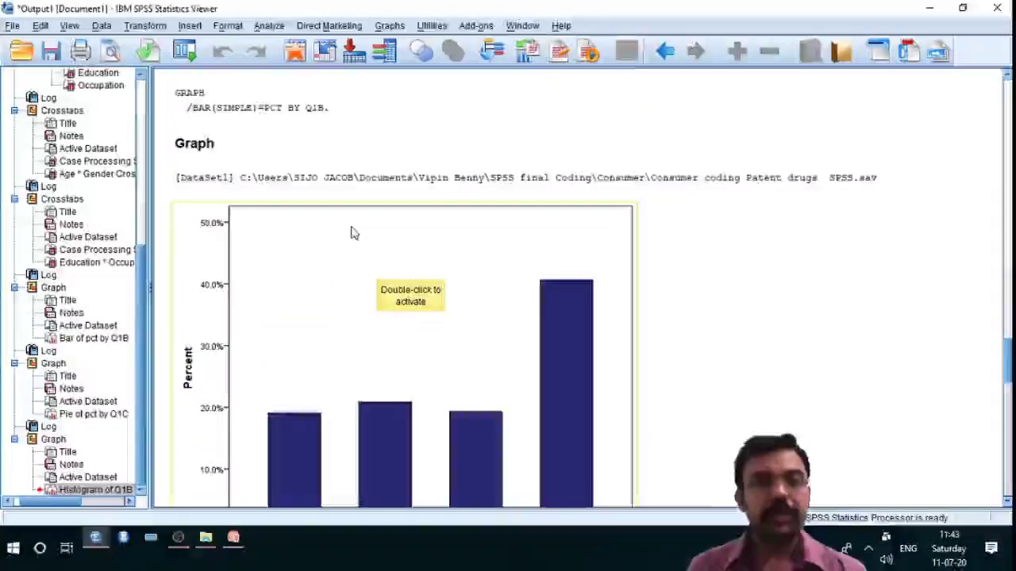
scroll(353, 232, "down", 12)
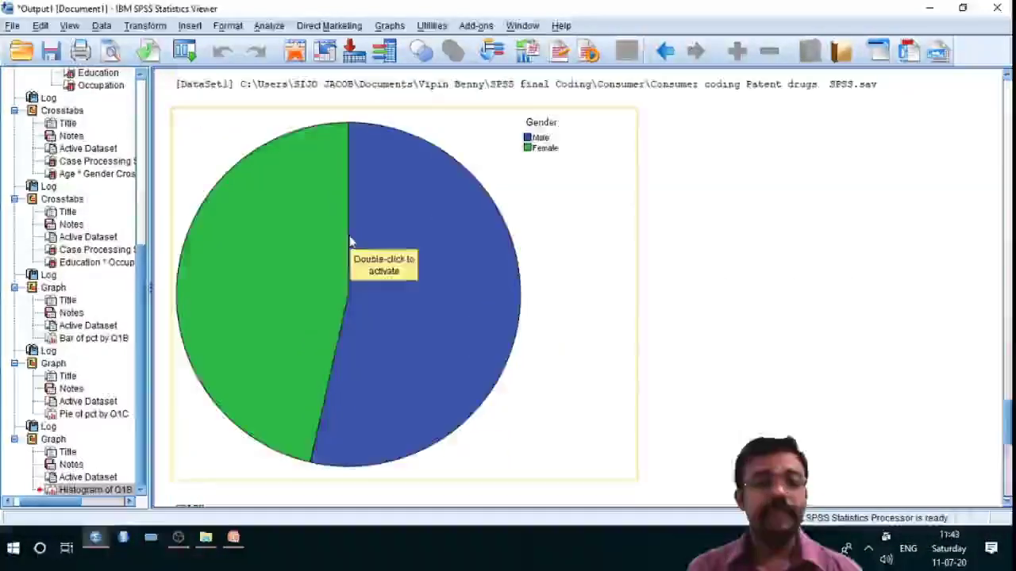
scroll(350, 242, "down", 12)
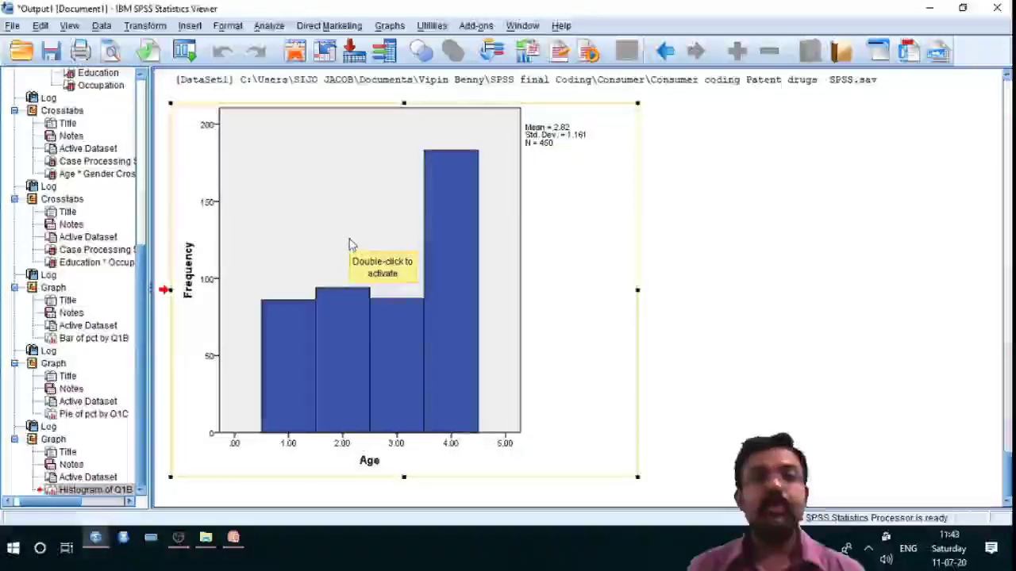
scroll(561, 268, "up", 12)
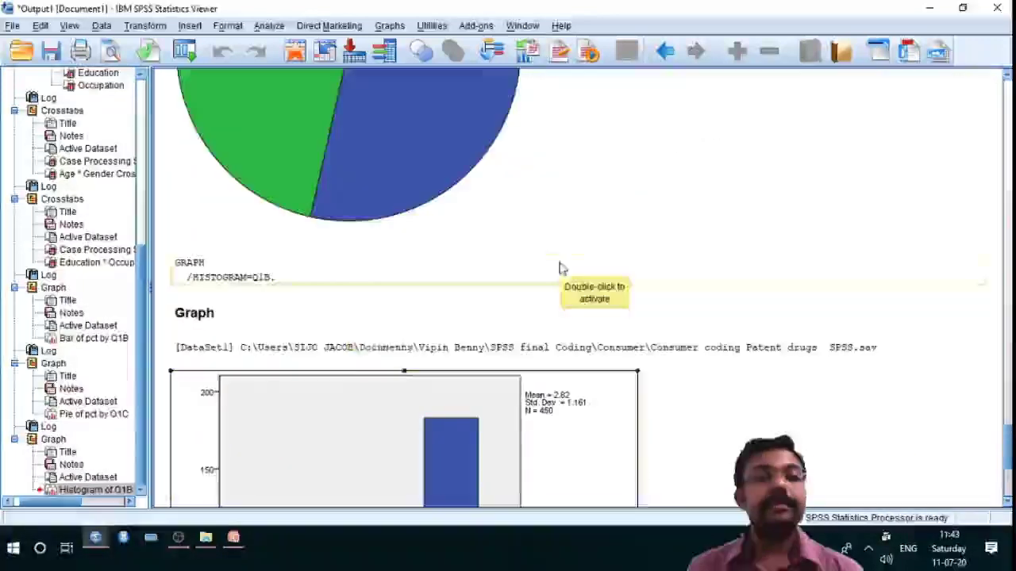
scroll(441, 285, "up", 2)
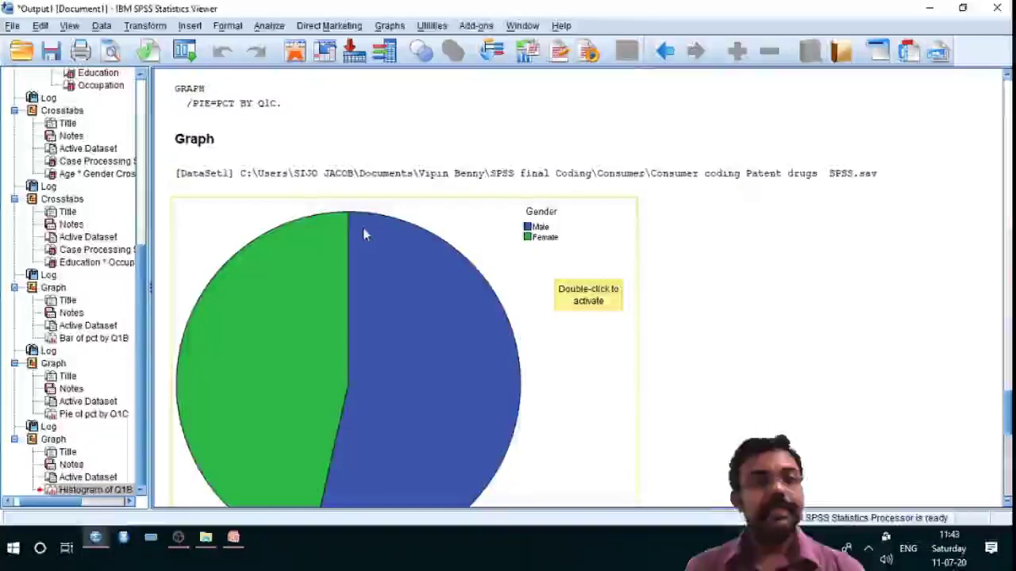
scroll(490, 223, "up", 7)
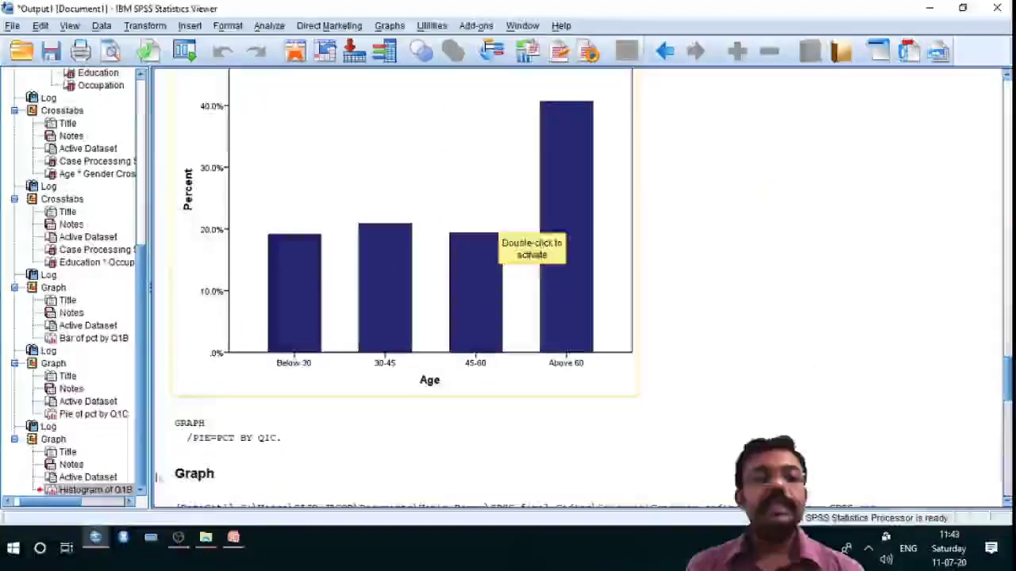
- Switch from the output back to the Data Editor with the consumer coding dataset
mouse_move(93, 544)
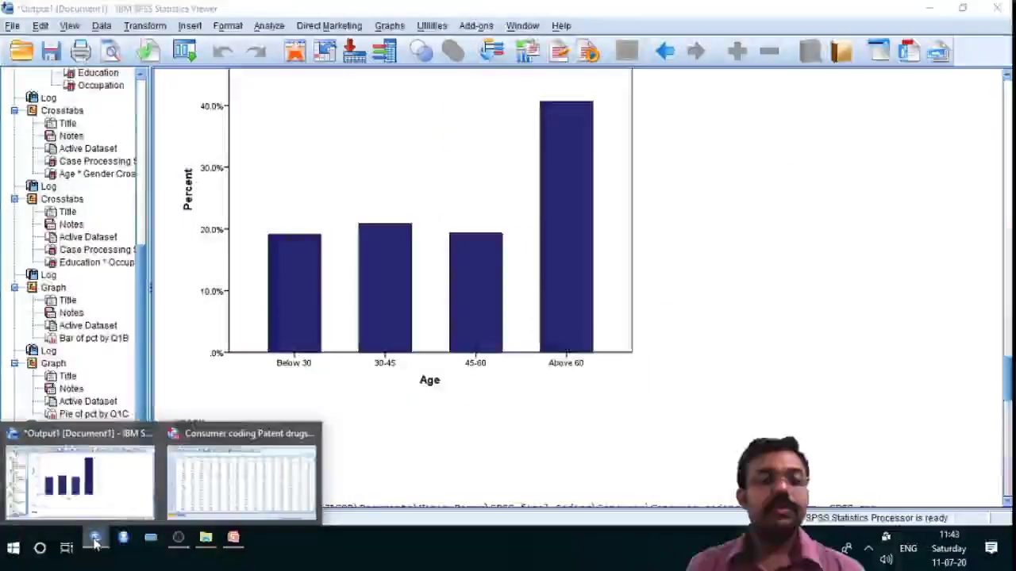
left_click(209, 475)
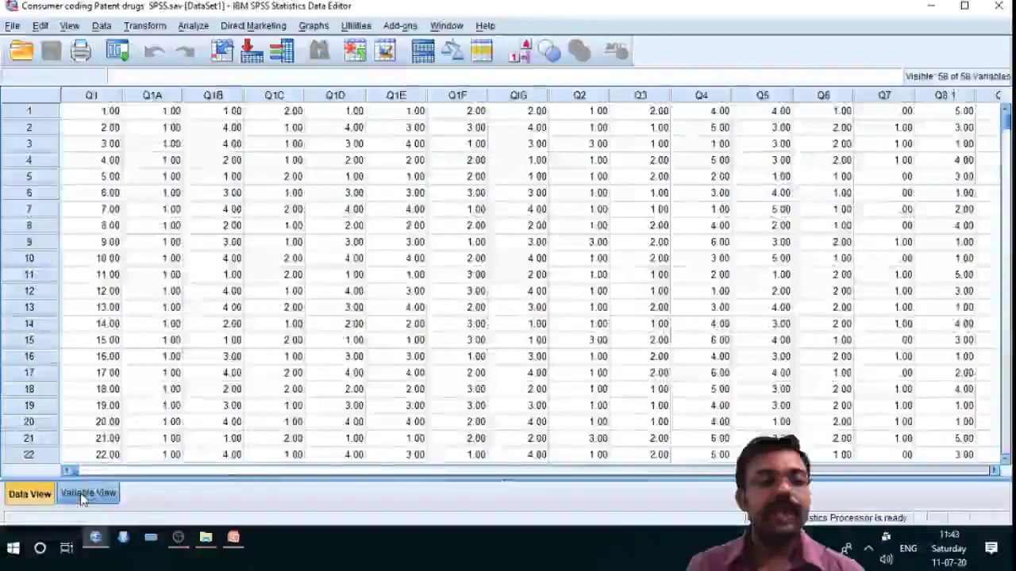
- Examine the value labels defined for Age, Gender and Education, and return to the coded responses in Data View
left_click(85, 492)
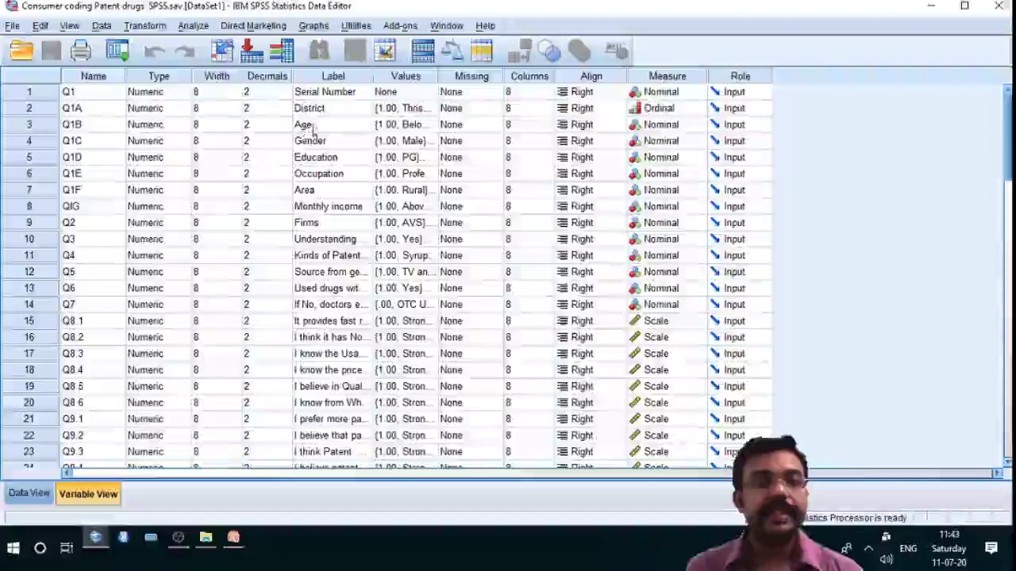
left_click(429, 125)
left_click(432, 124)
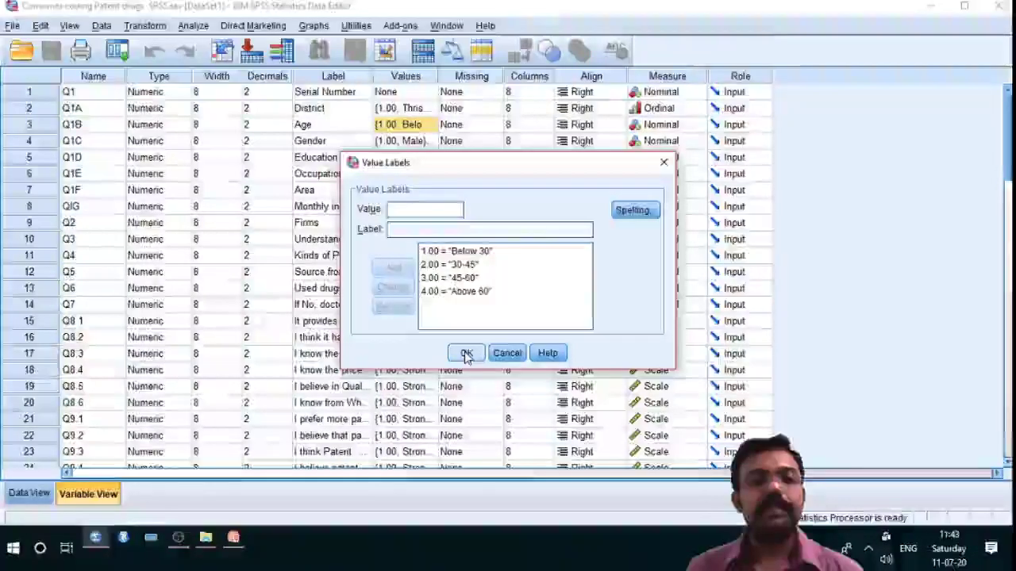
left_click(466, 354)
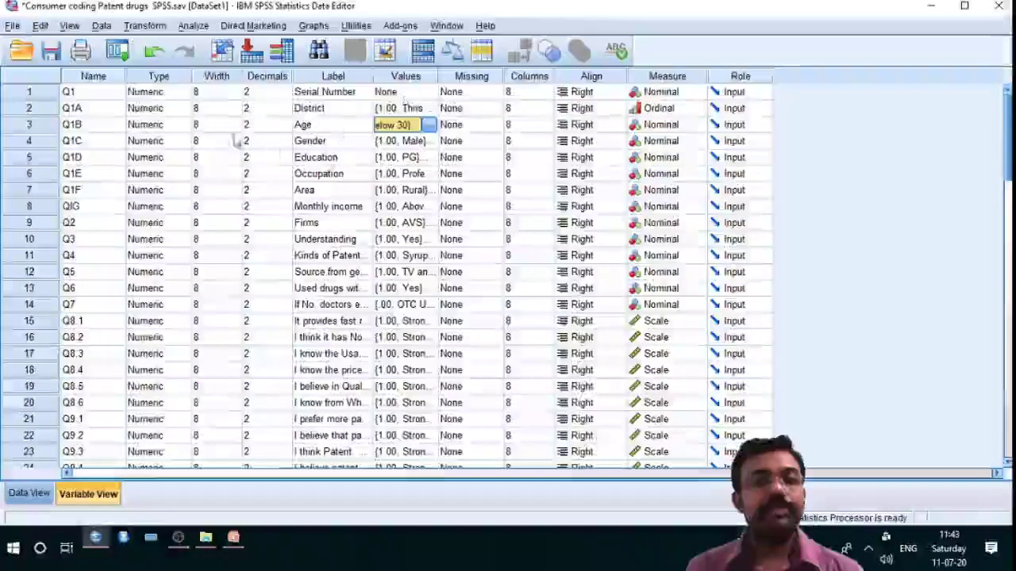
left_click(427, 141)
left_click(428, 140)
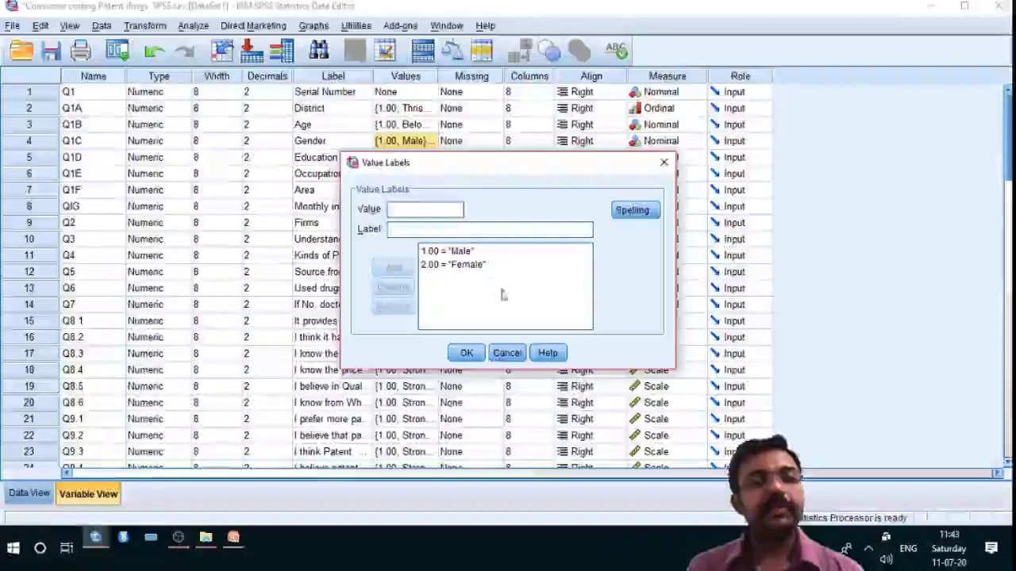
left_click(466, 353)
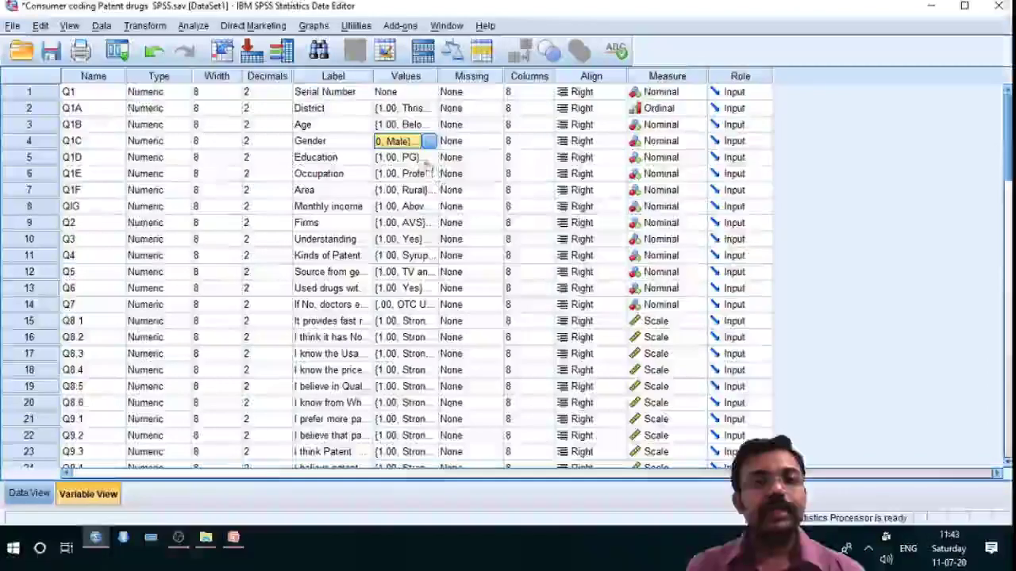
left_click(425, 157)
left_click(429, 157)
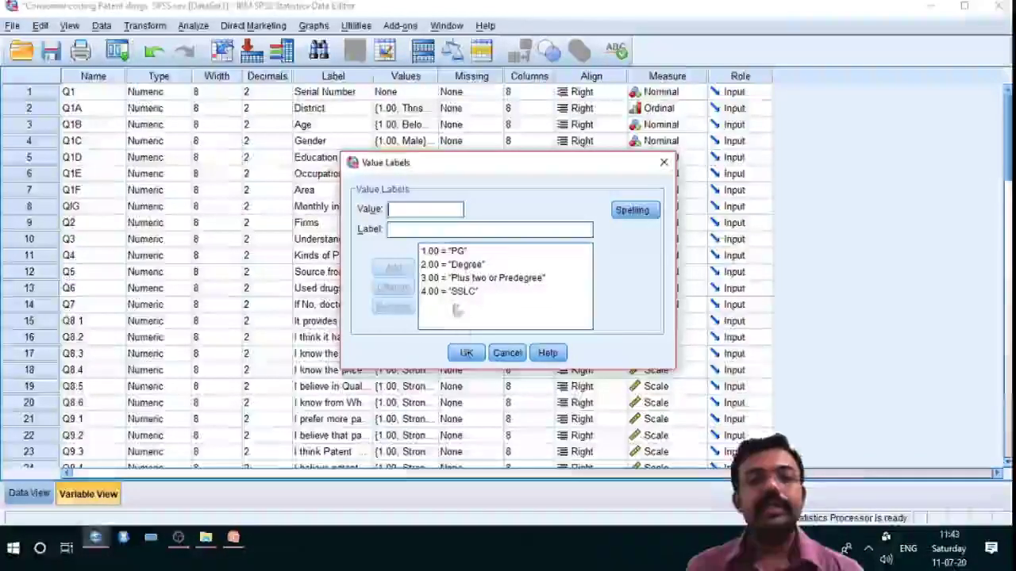
left_click(467, 354)
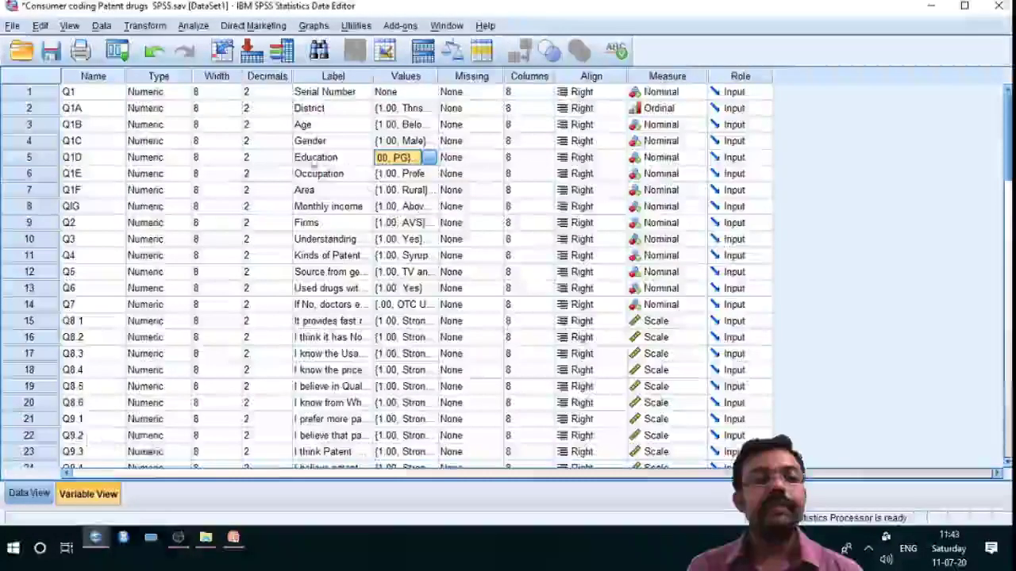
left_click(30, 494)
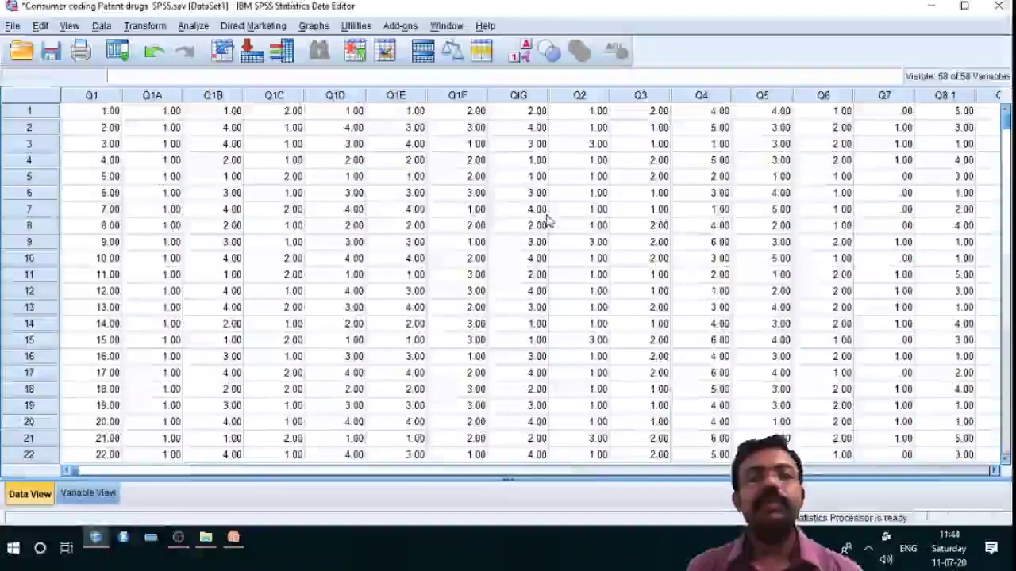
scroll(540, 222, "down", 2)
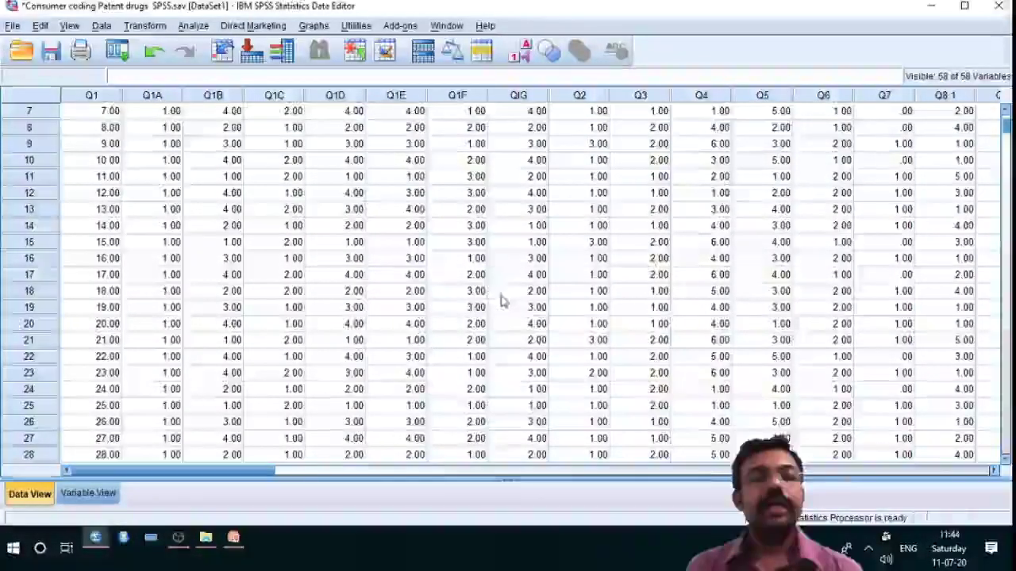
left_click(193, 26)
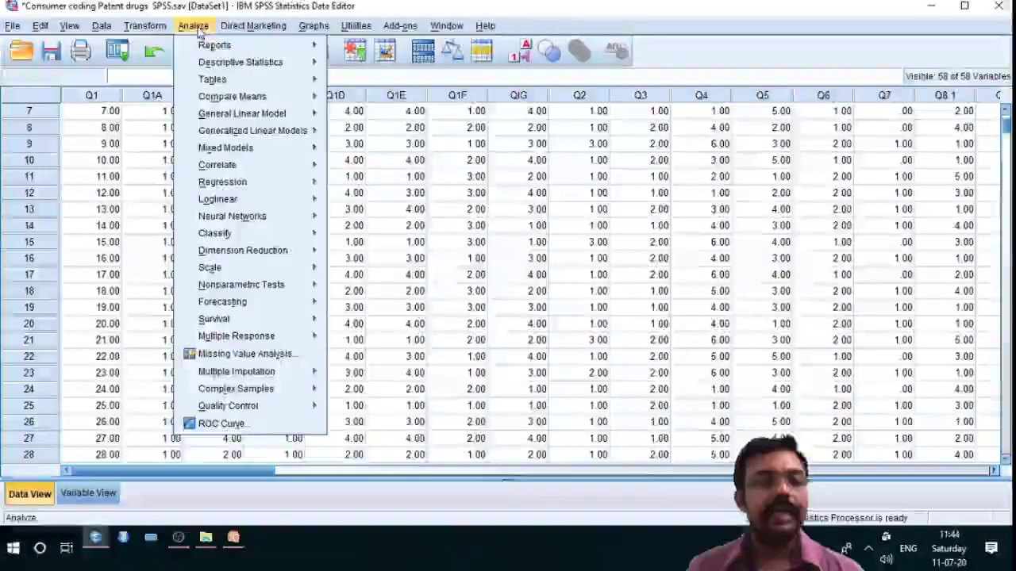
mouse_move(213, 59)
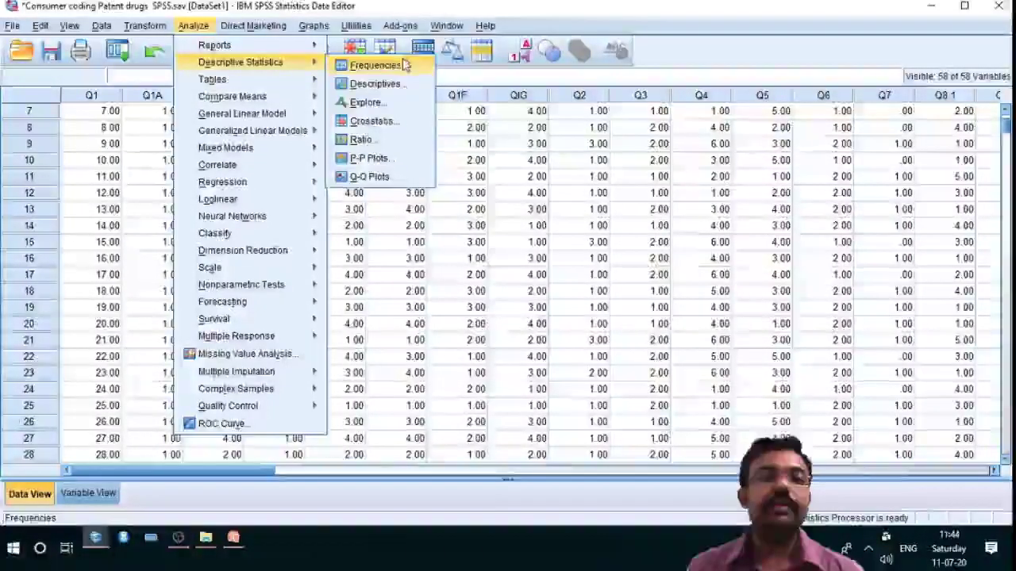
left_click(459, 305)
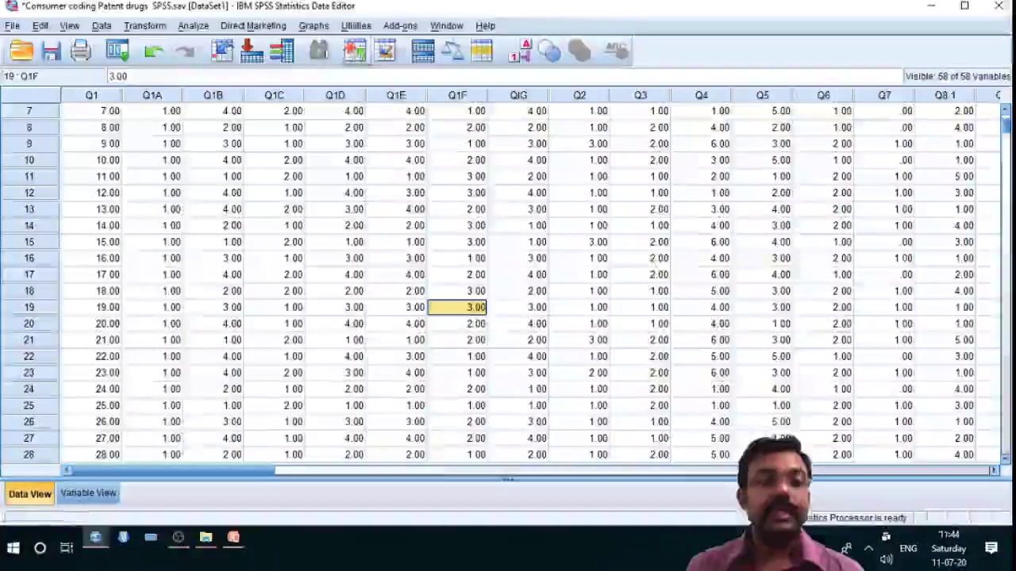
left_click(314, 25)
mouse_move(373, 84)
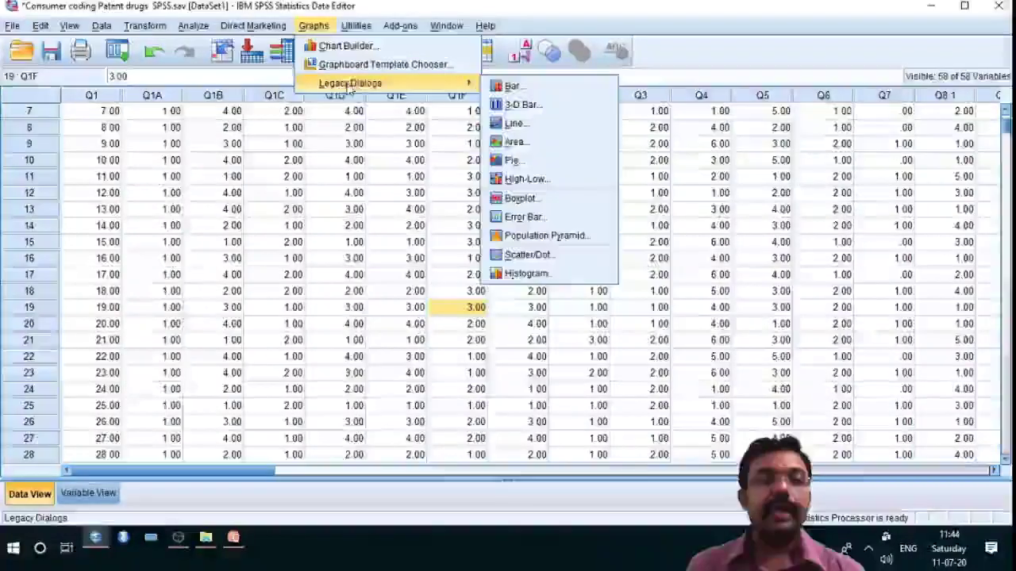
left_click(335, 144)
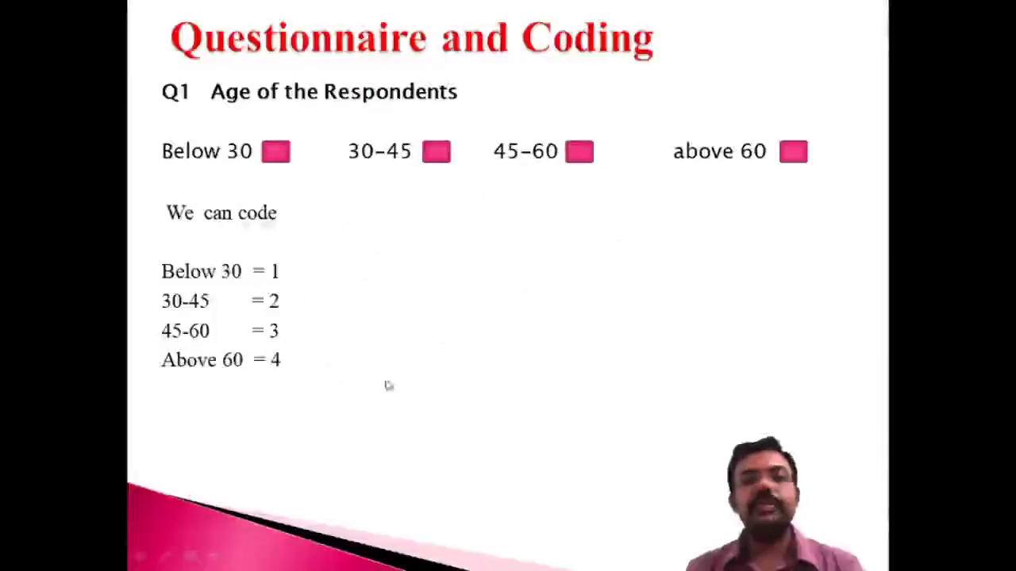
left_click(335, 397)
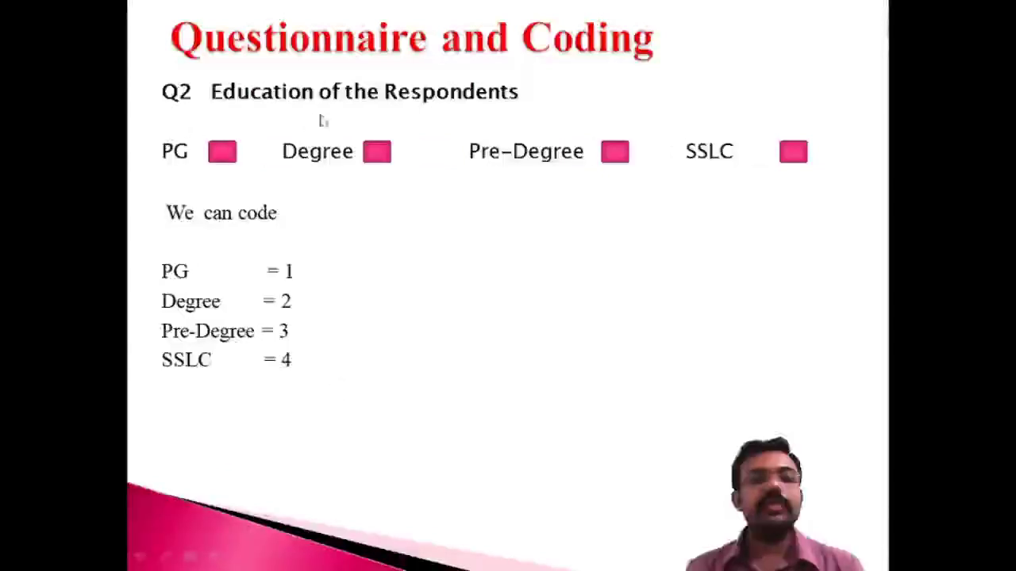